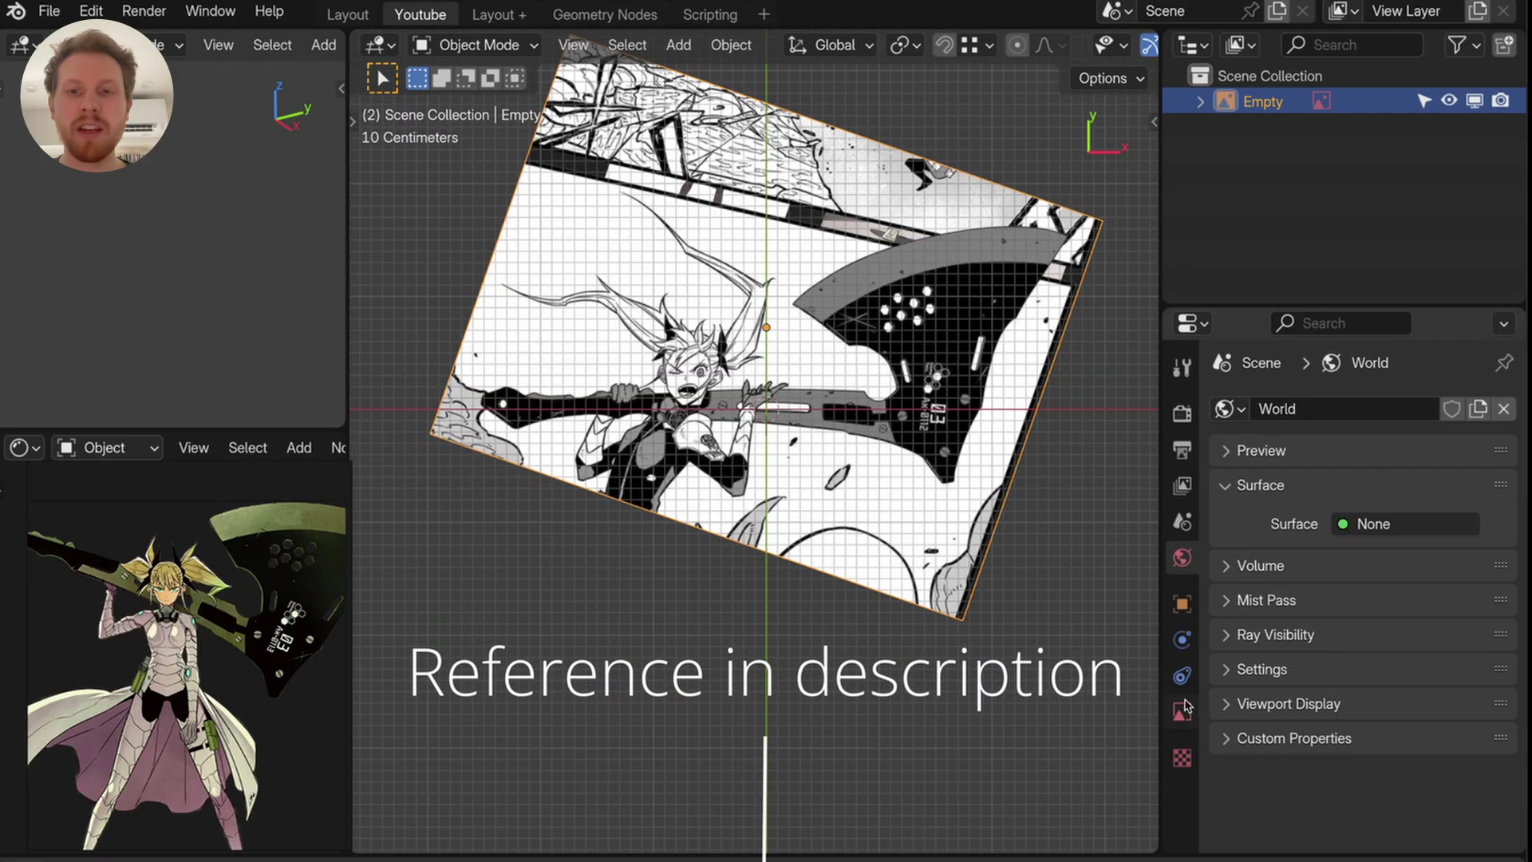
# - Set the opacity of the axe reference image to 0.5
pyautogui.click(1182, 709)
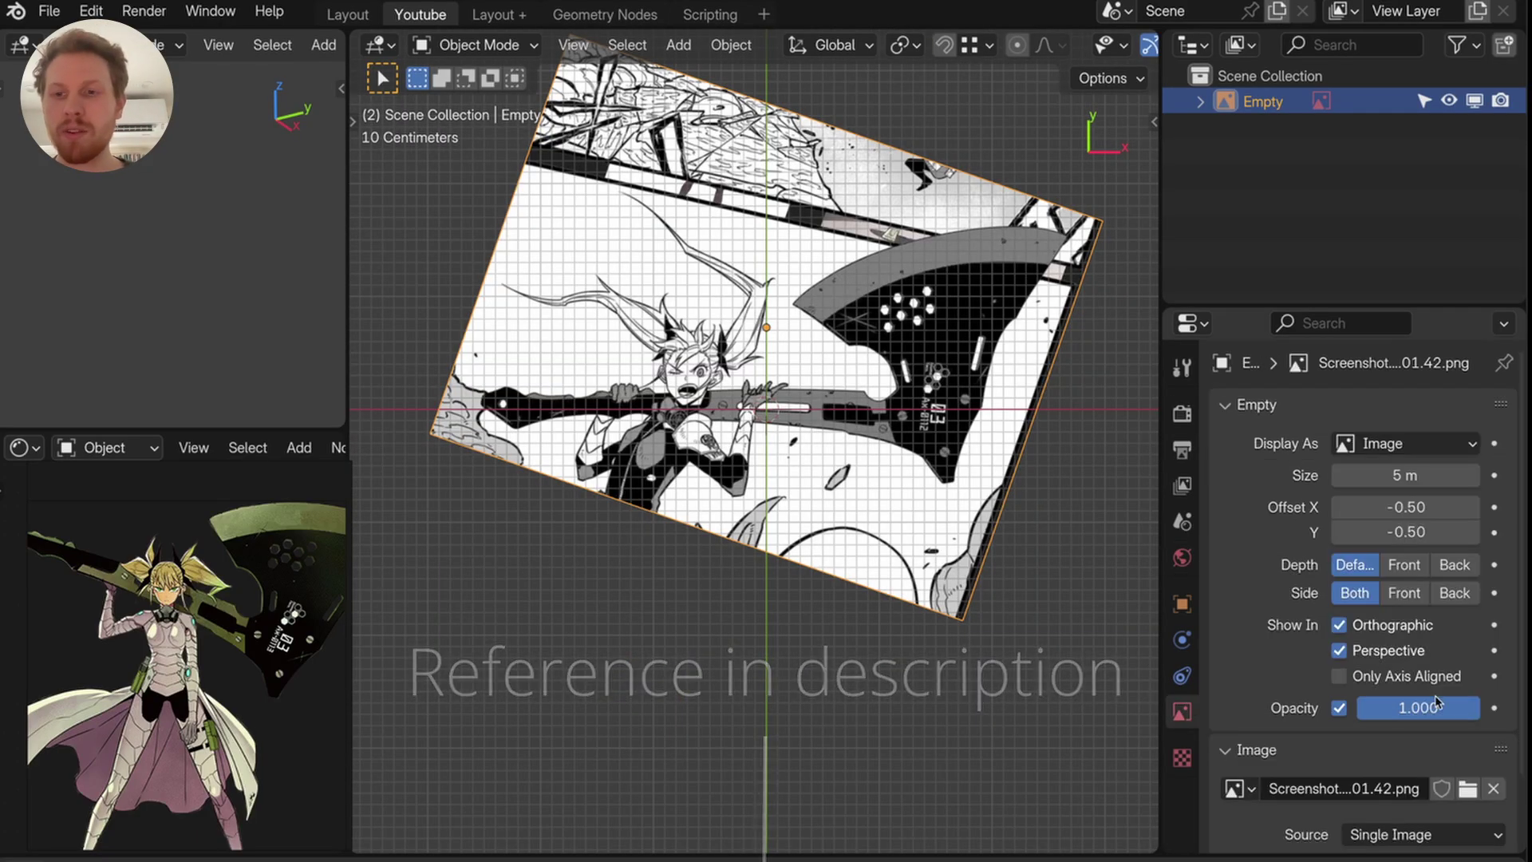
pyautogui.moveTo(1436, 708); pyautogui.dragTo(1408, 708)
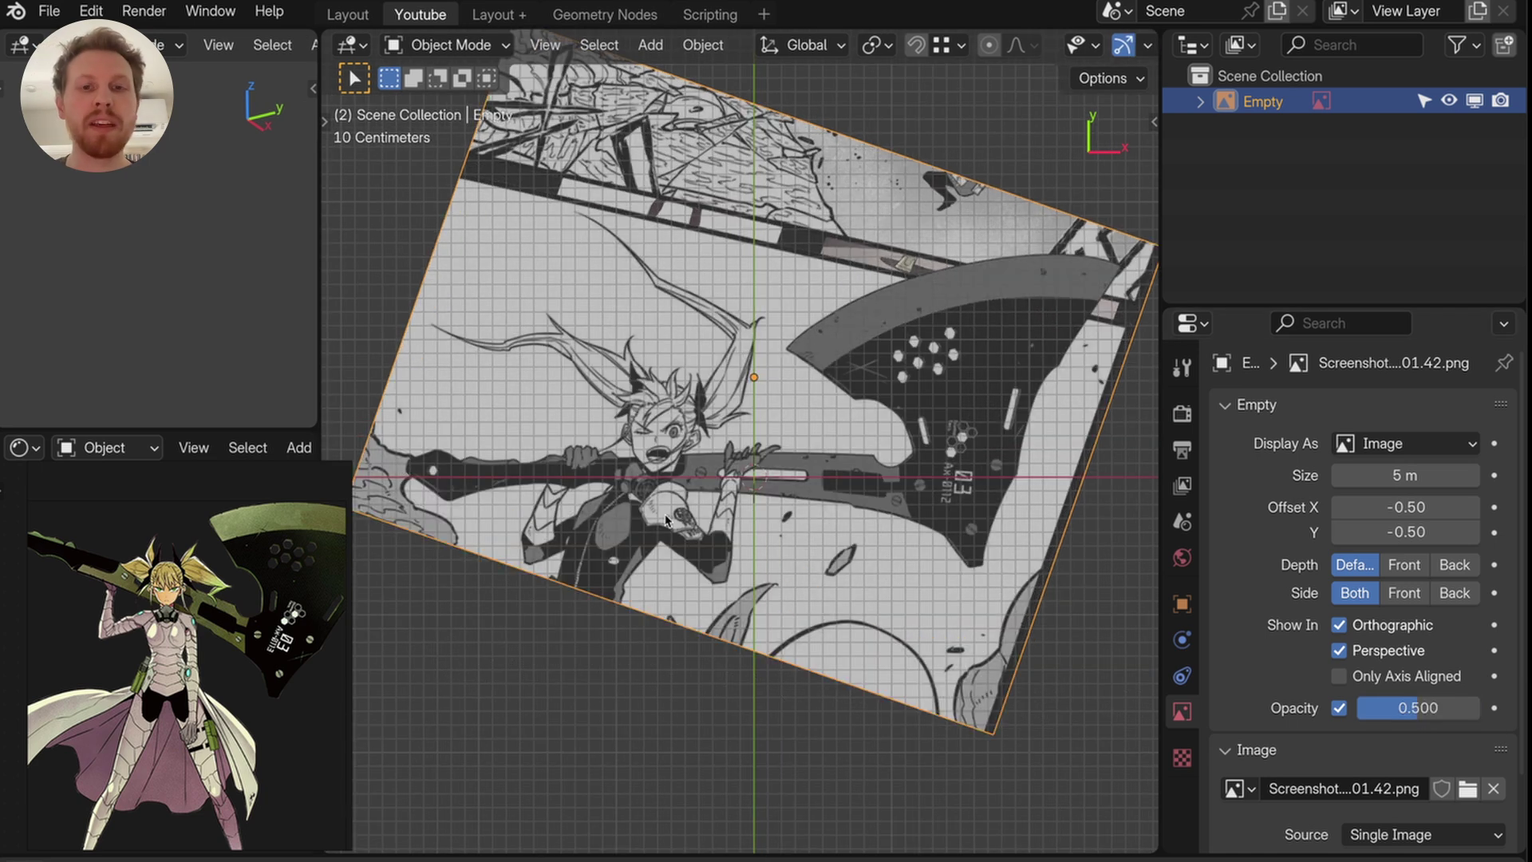
# - Add a Bézier curve and fit its end points and handles along the axe blade's curved cutting edge in the reference
pyautogui.hotkey('shift', 'a')
pyautogui.moveTo(615, 444)
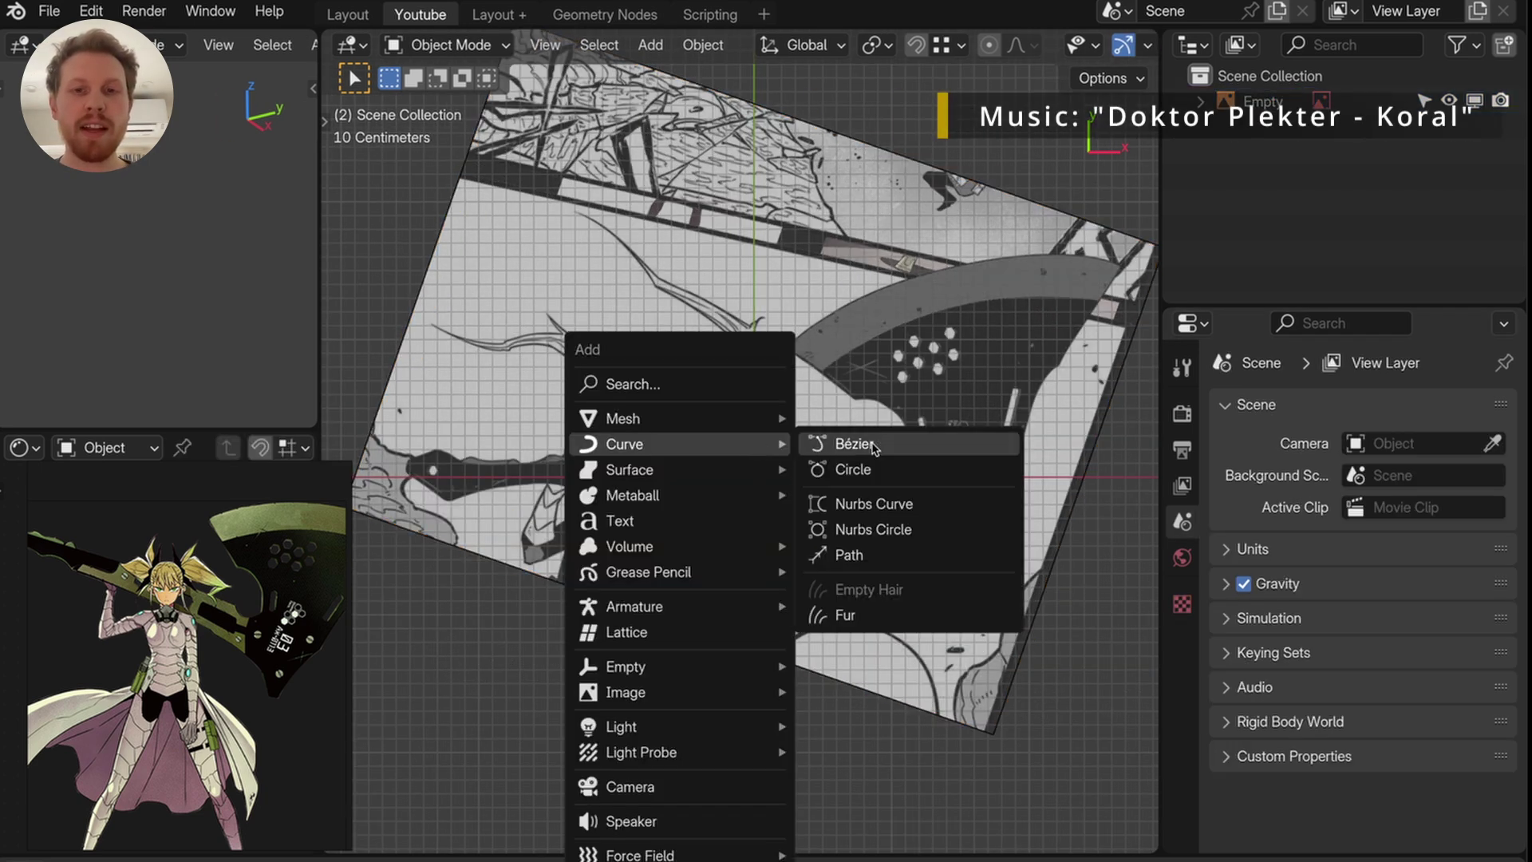
pyautogui.click(870, 446)
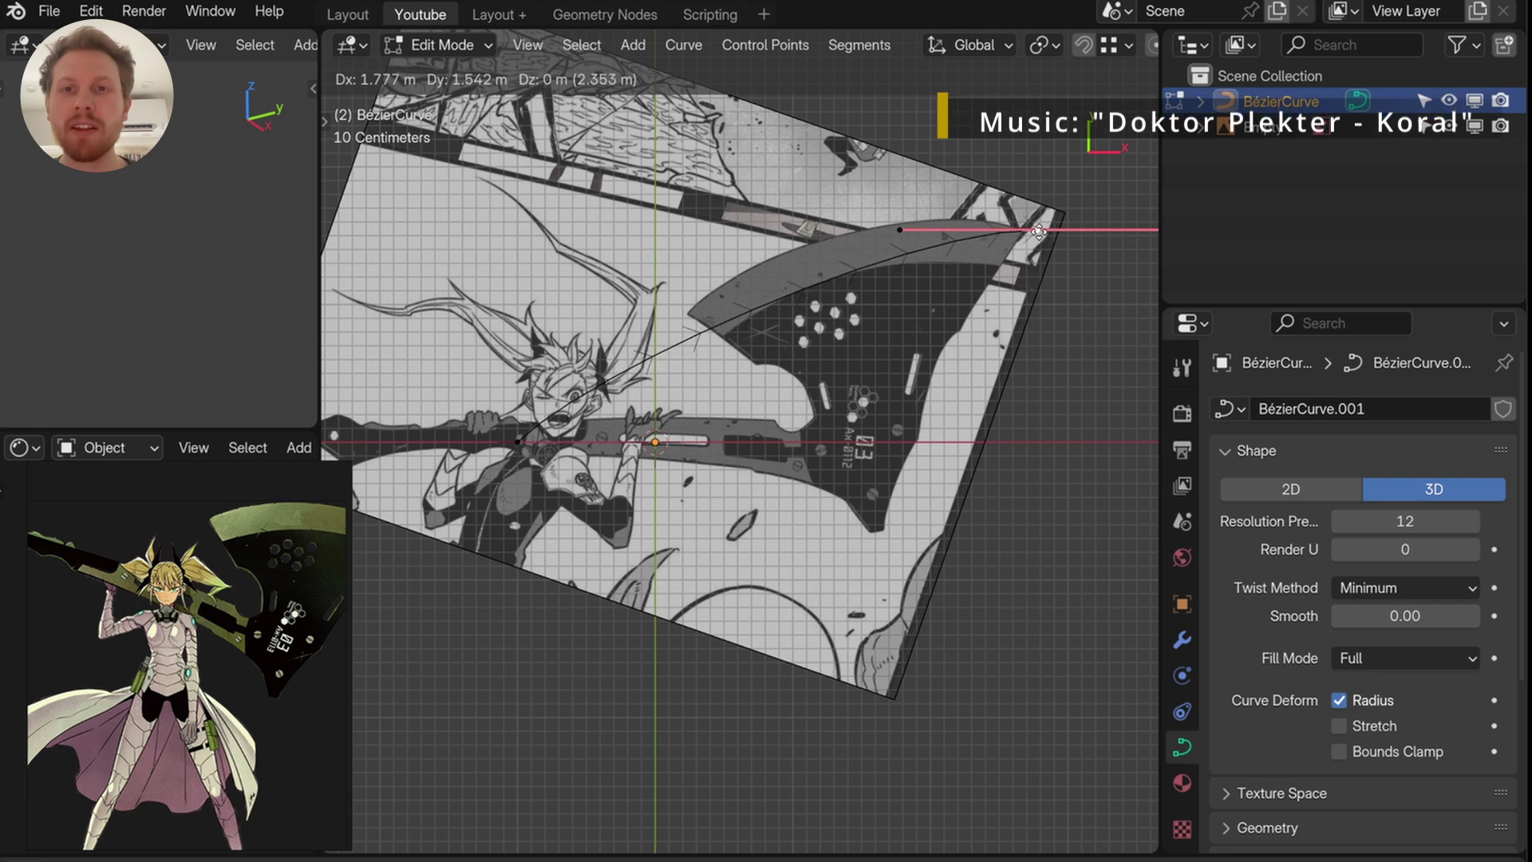
pyautogui.click(1069, 233)
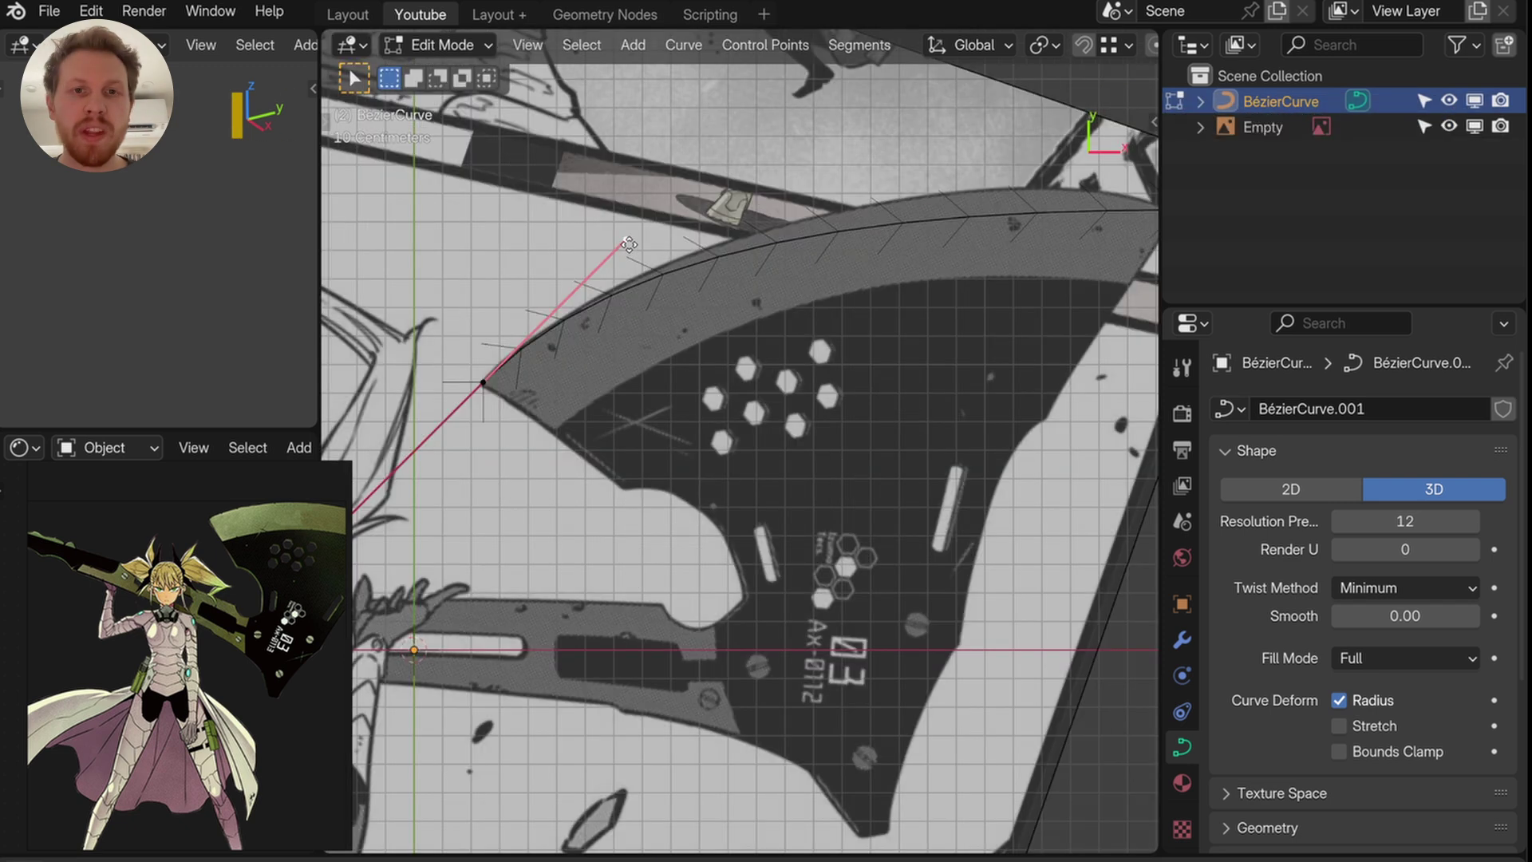
pyautogui.click(629, 244)
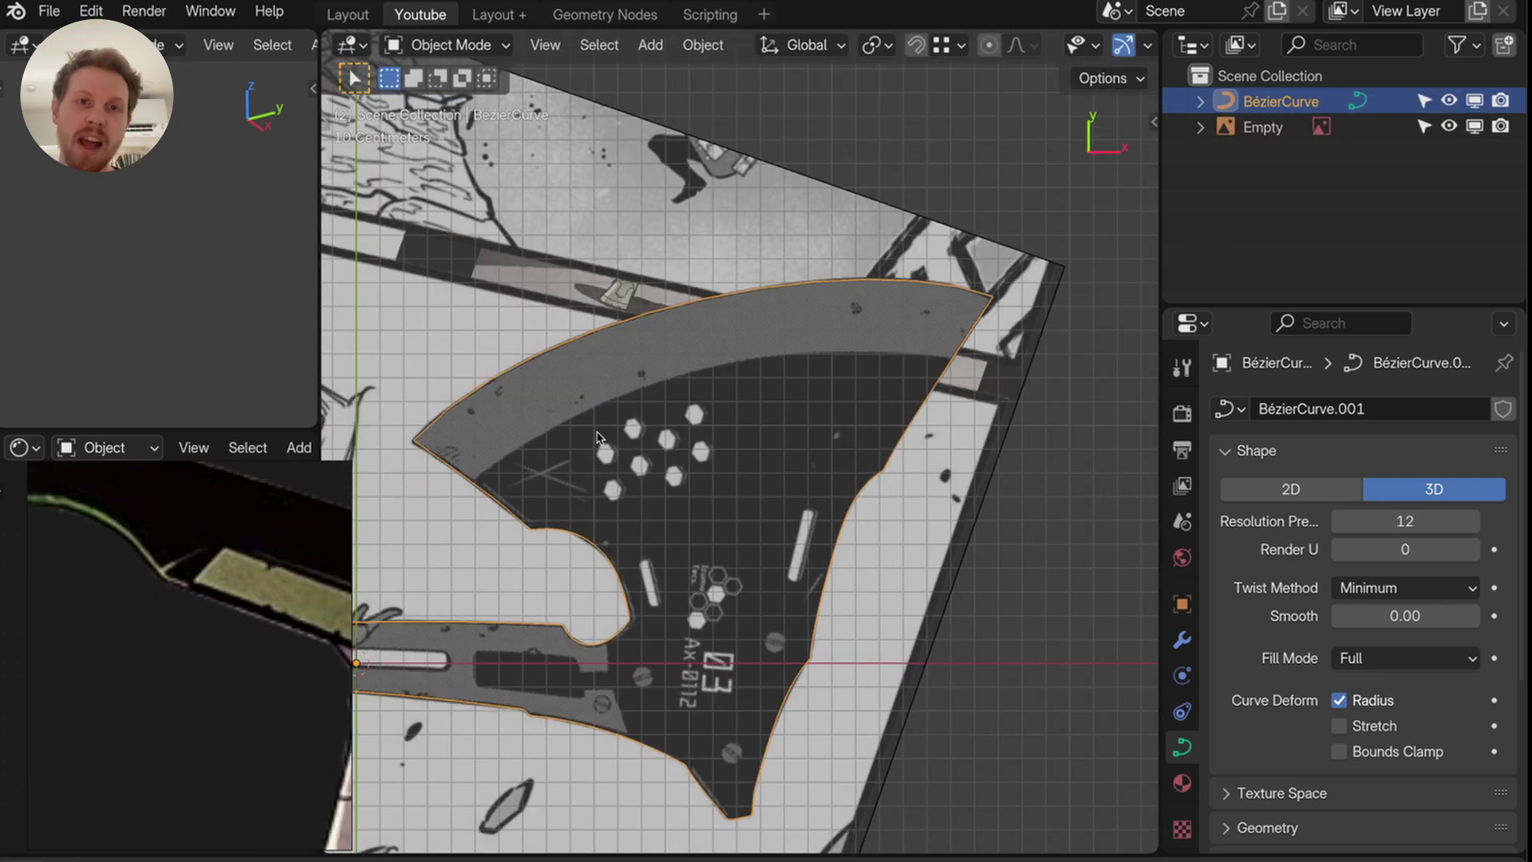
# - Duplicate the outline's corner control point at the blade tip and place it to trace the blade's inner edge line
pyautogui.scroll(-5, 597, 432)
pyautogui.keyDown('shift'); pyautogui.moveTo(568, 471); pyautogui.dragTo(715, 433, button='middle'); pyautogui.keyUp('shift')
pyautogui.scroll(3, 849, 386)
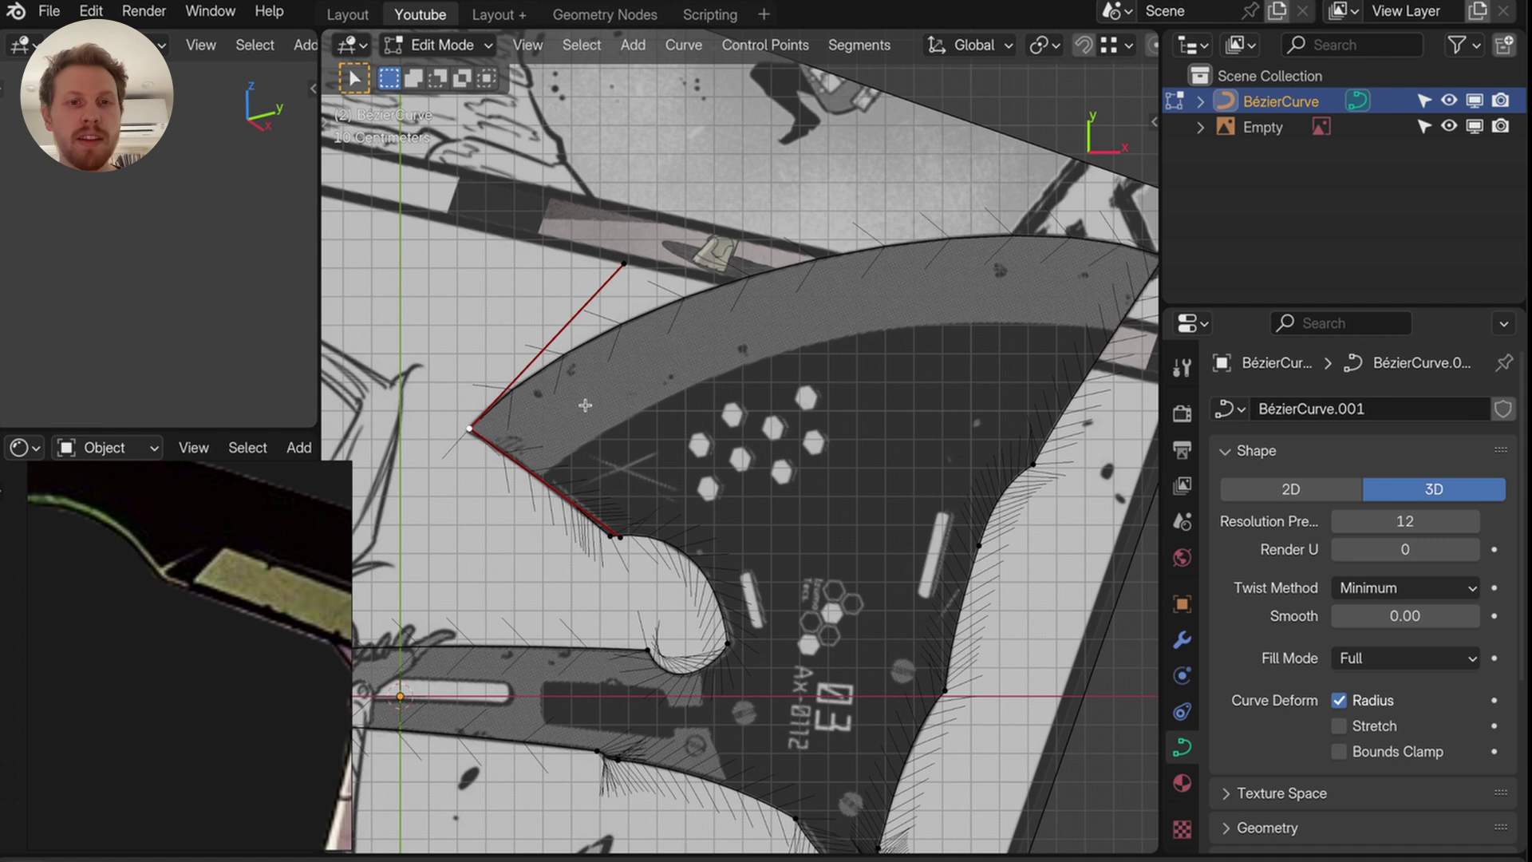
pyautogui.keyDown('shift'); pyautogui.moveTo(561, 417); pyautogui.dragTo(612, 431, button='middle'); pyautogui.keyUp('shift')
pyautogui.press('g')
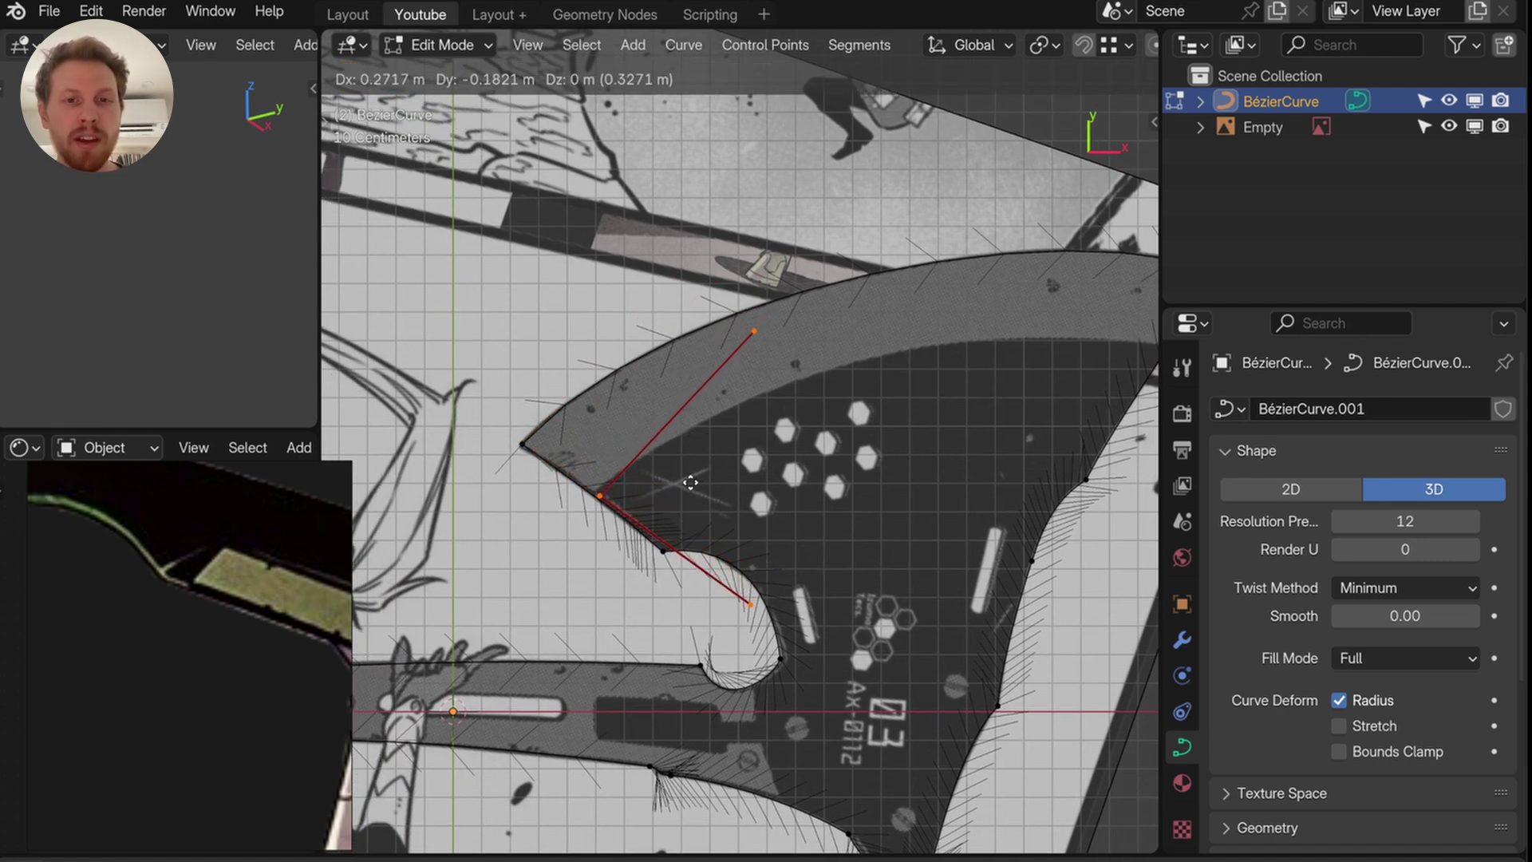
pyautogui.click(690, 482)
pyautogui.keyDown('shift'); pyautogui.moveTo(690, 481); pyautogui.dragTo(591, 428, button='middle'); pyautogui.keyUp('shift')
pyautogui.press('g')
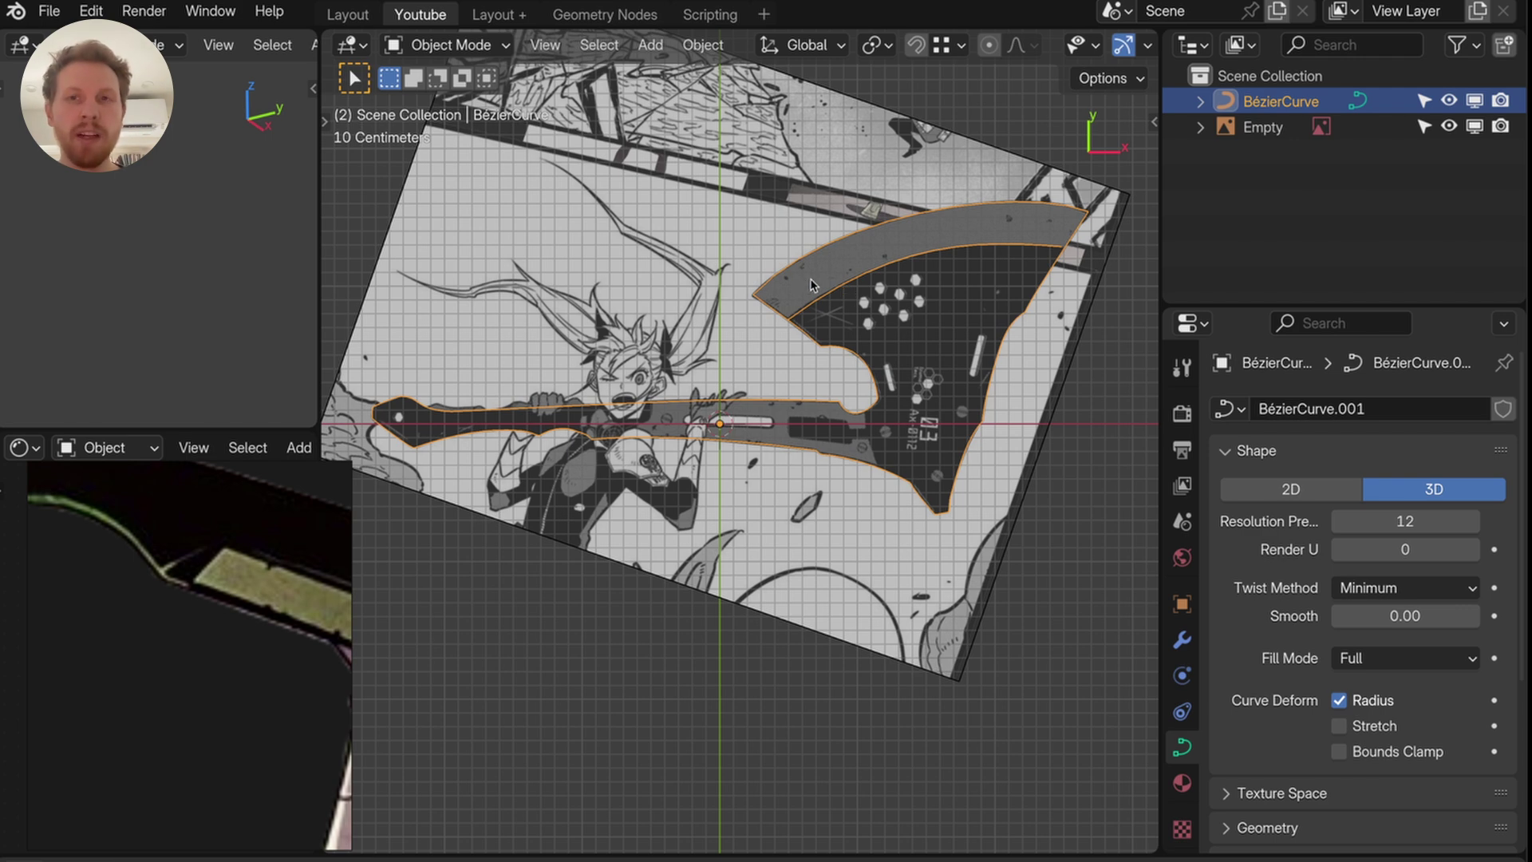
# - Convert the traced axe curve to a mesh
pyautogui.click(703, 44)
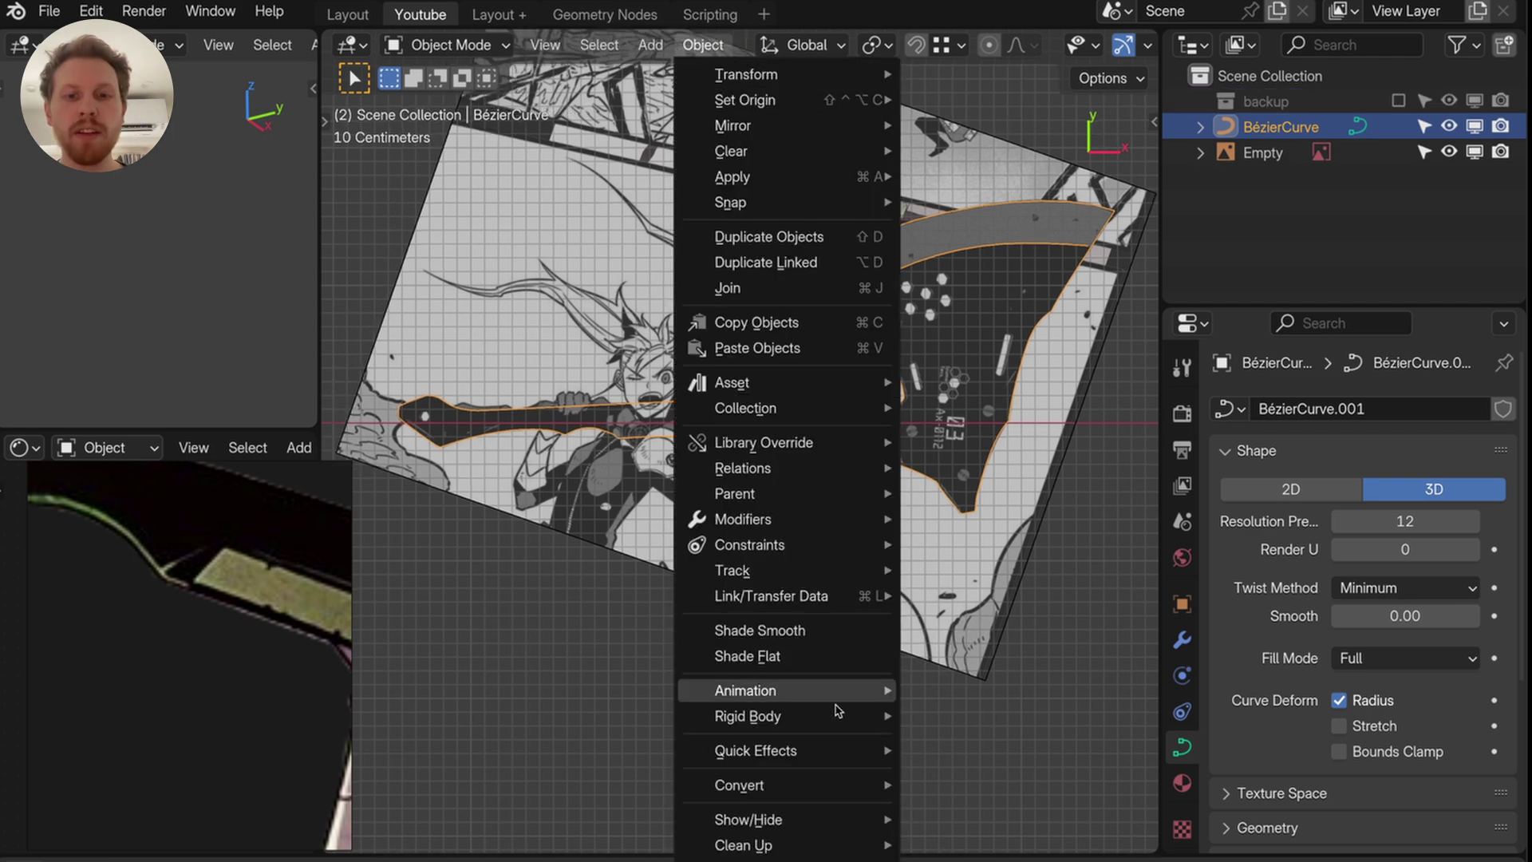
pyautogui.moveTo(837, 779)
pyautogui.click(946, 779)
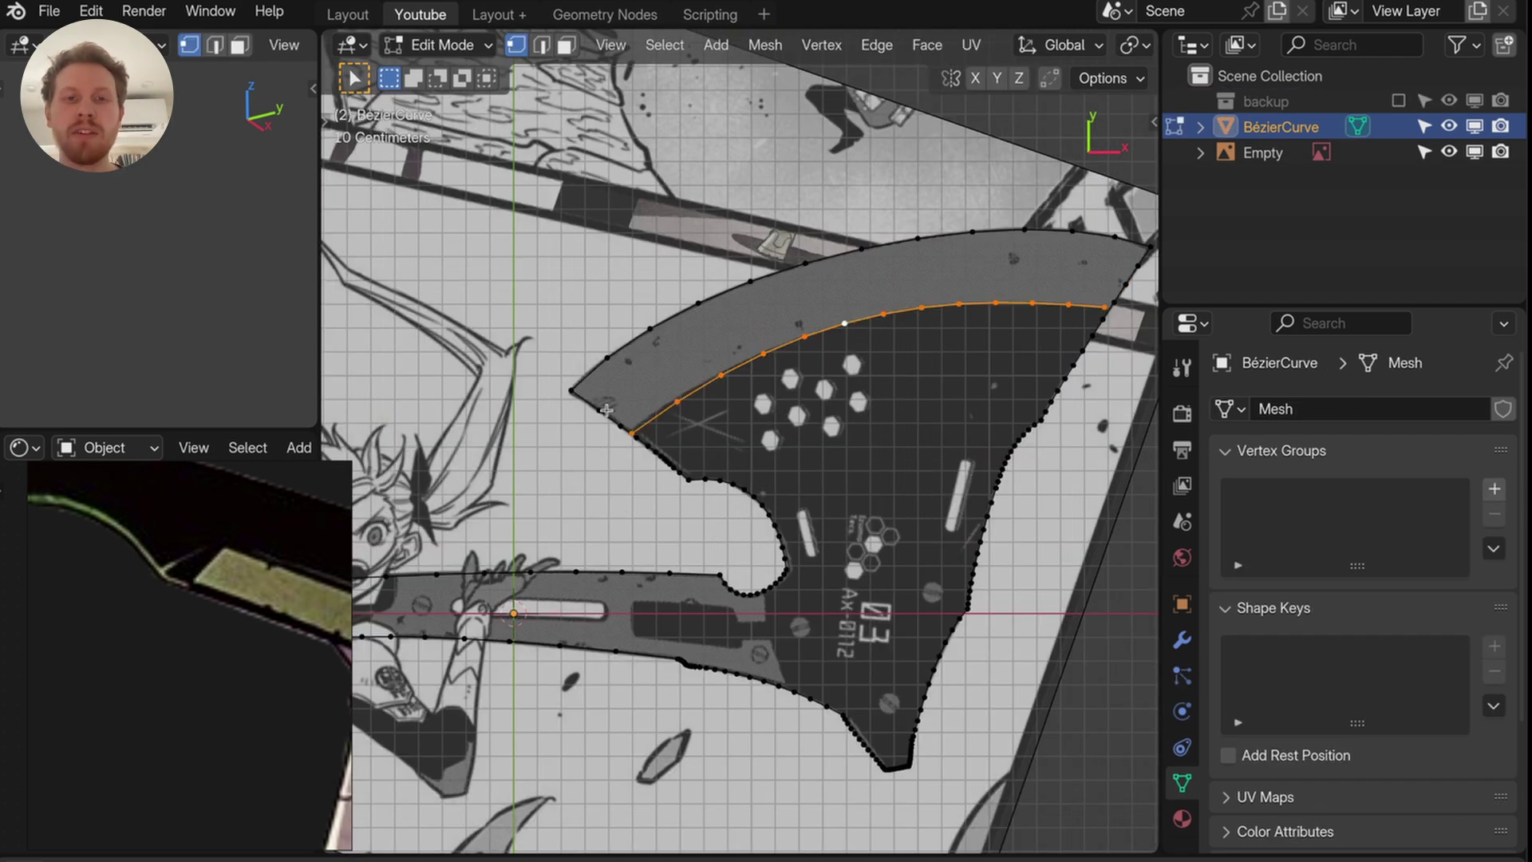
# - Merge the inner edge line's end vertex with the neighbouring vertex on the axe outline, using At First
pyautogui.scroll(8, 627, 400)
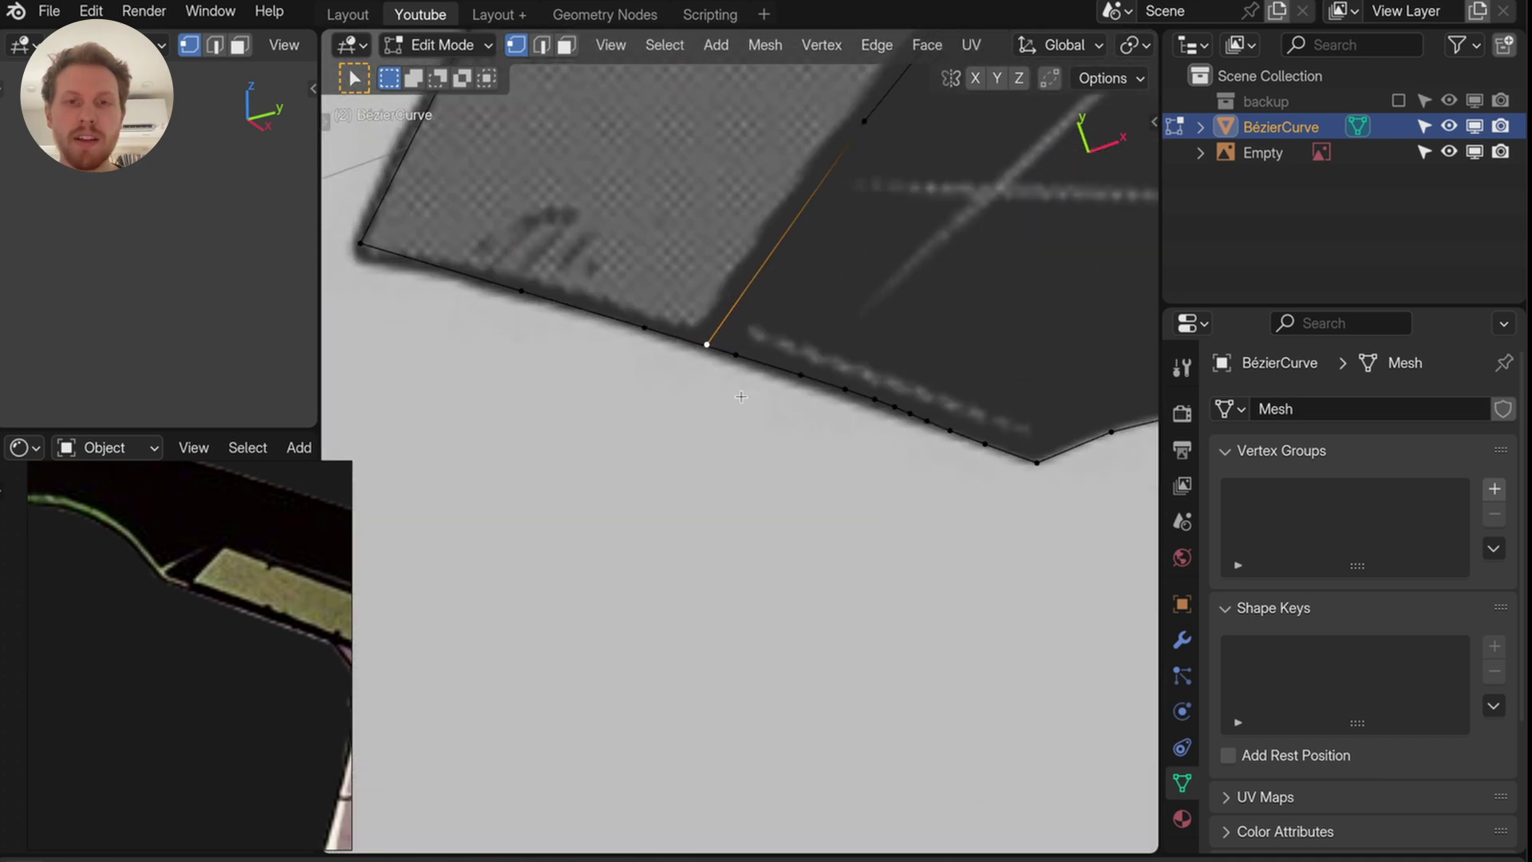
pyautogui.keyDown('shift'); pyautogui.moveTo(740, 396); pyautogui.dragTo(759, 419, button='middle'); pyautogui.keyUp('shift')
pyautogui.press('m')
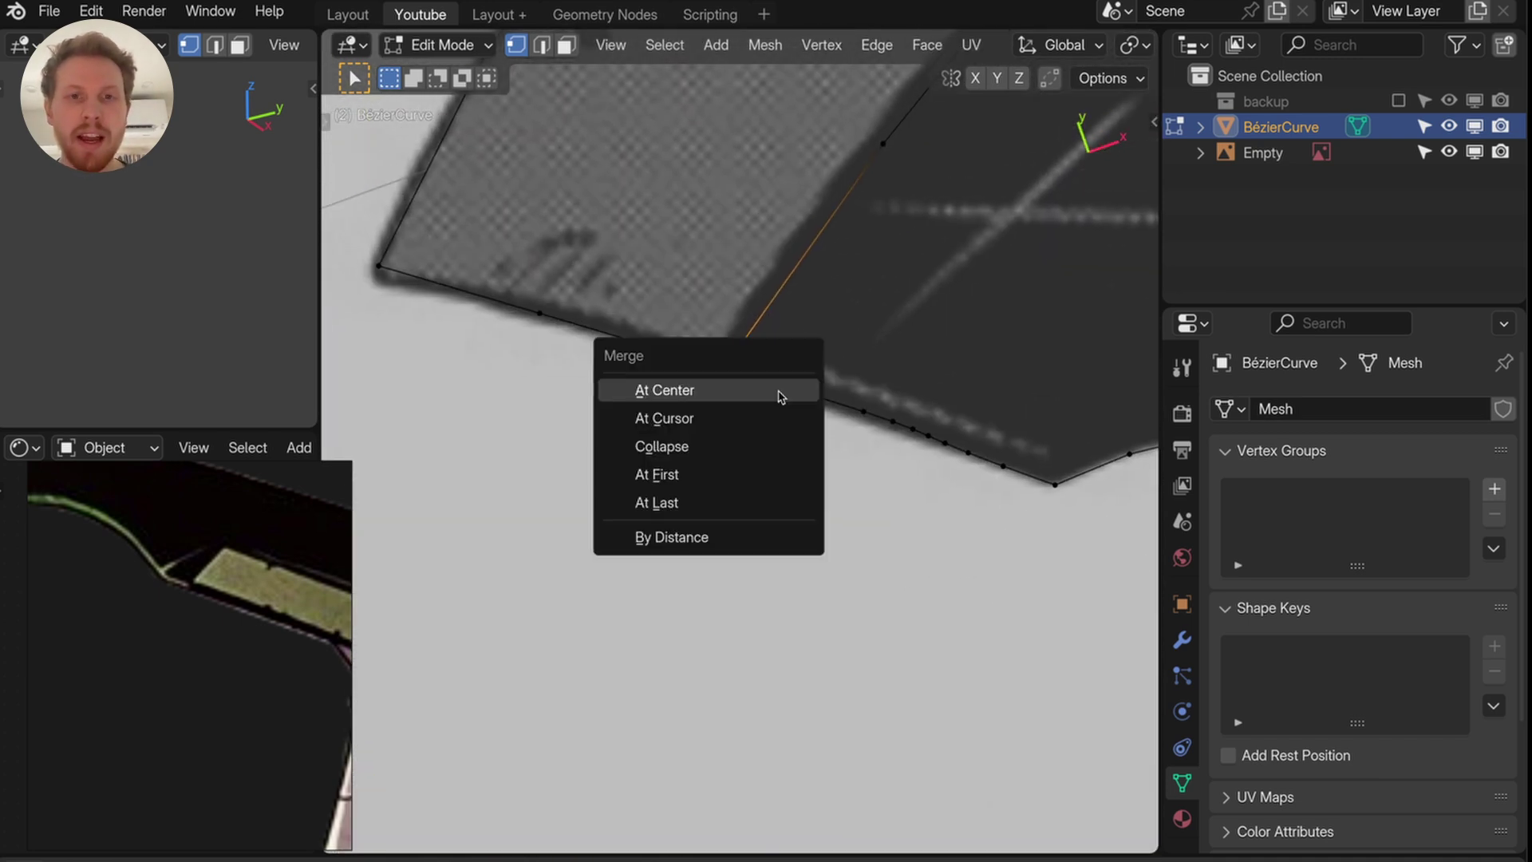
pyautogui.click(671, 474)
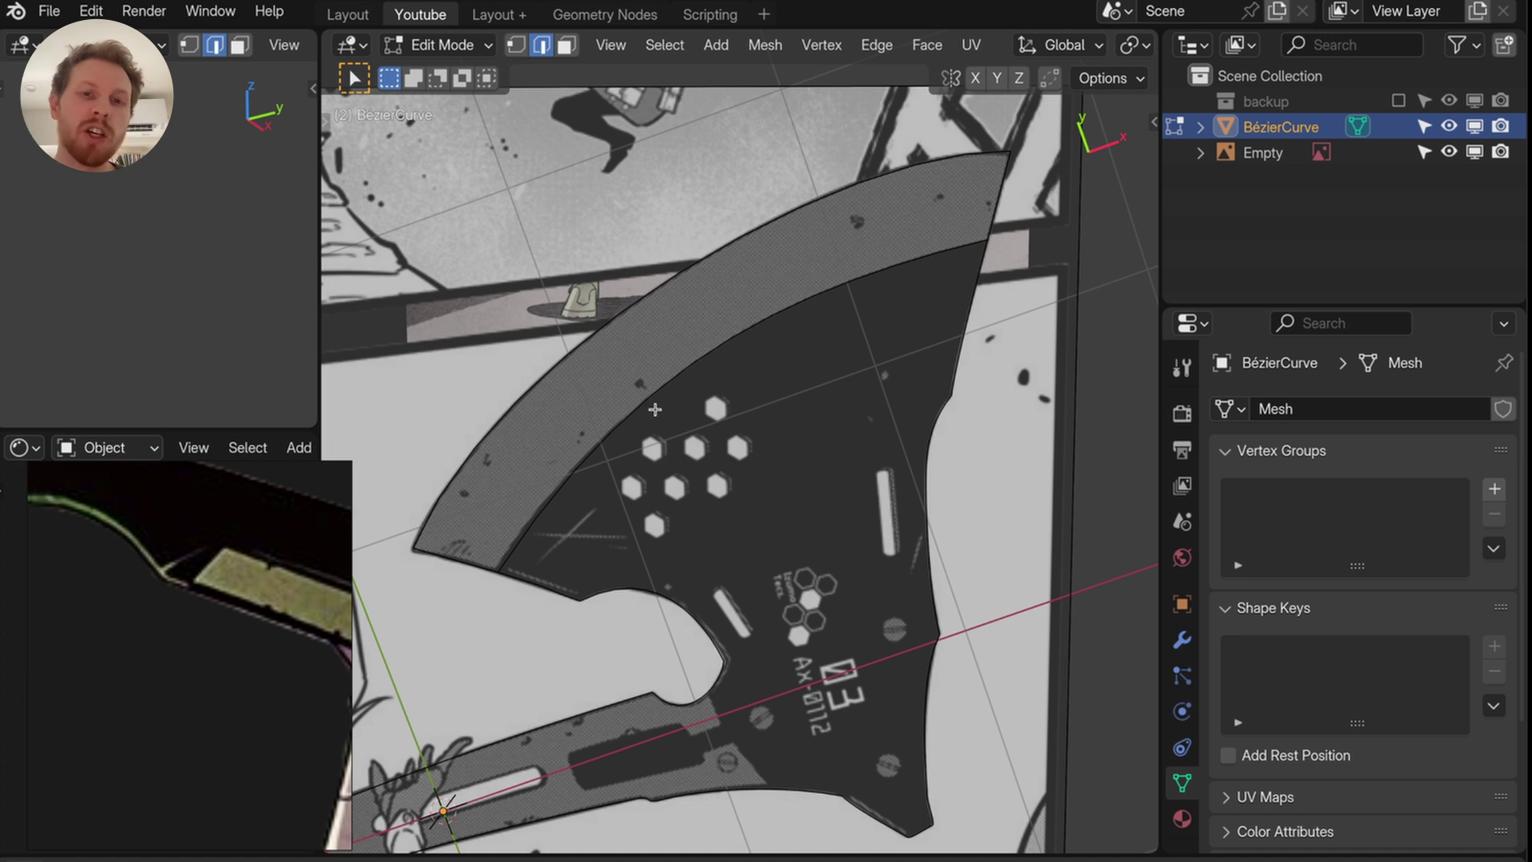
# - Select the edges enclosing the blade's cutting-edge strip and fill them with a face
pyautogui.keyDown('shift'); pyautogui.moveTo(656, 409); pyautogui.dragTo(664, 383, button='middle'); pyautogui.keyUp('shift')
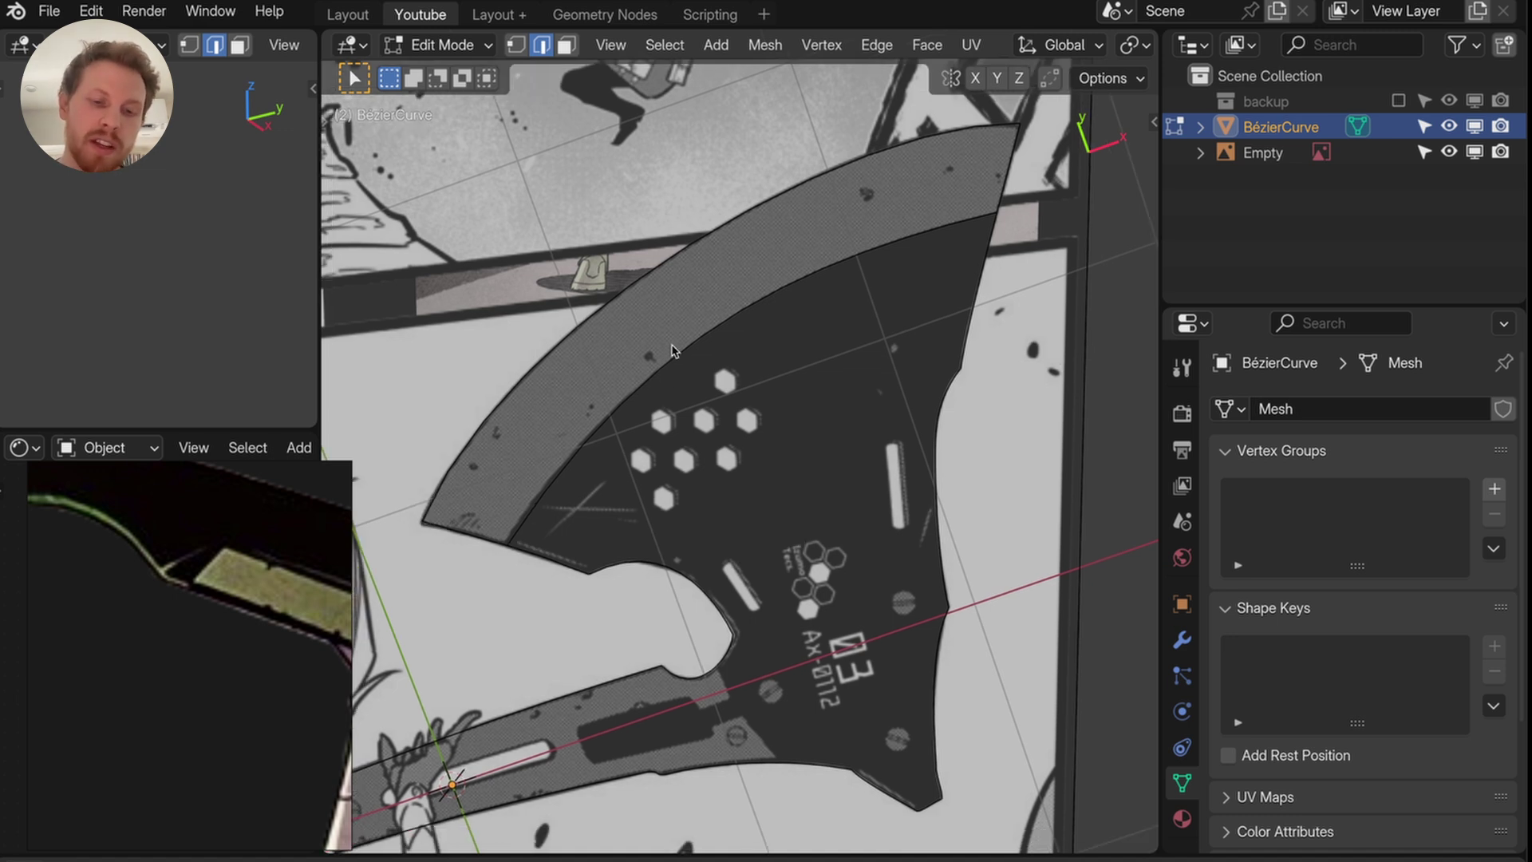
pyautogui.press('c')
pyautogui.moveTo(519, 517)
pyautogui.mouseDown()
pyautogui.moveTo(620, 404)
pyautogui.moveTo(907, 241)
pyautogui.moveTo(967, 153)
pyautogui.mouseUp()
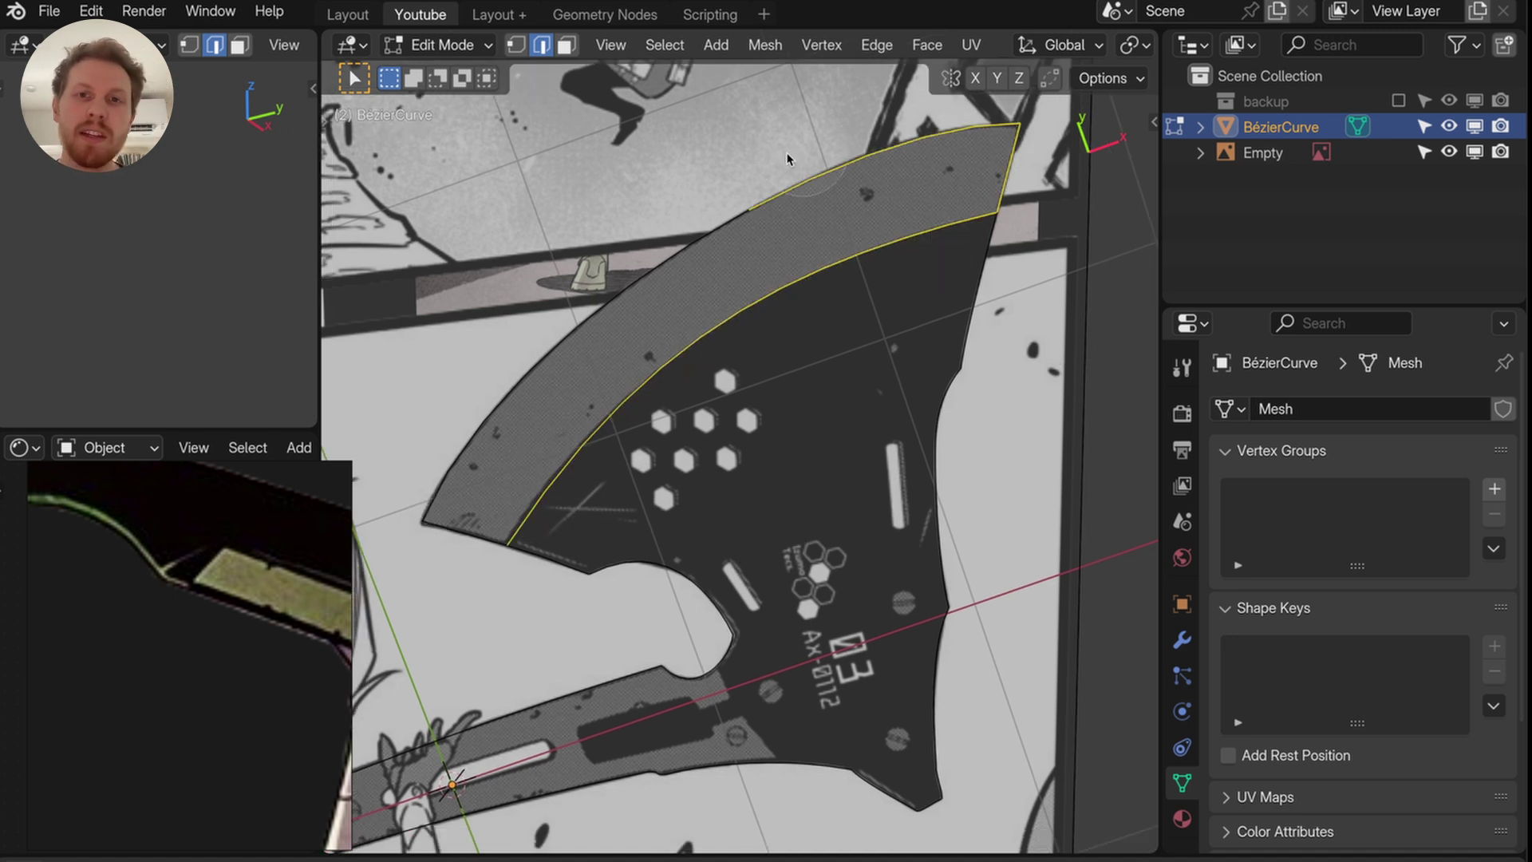
pyautogui.press('Escape')
pyautogui.press('1')
pyautogui.press('f')
# - Select the edges around the rest of the axe head and handle, fill them with a face, and return to Object Mode
pyautogui.press('2')
pyautogui.keyDown('shift'); pyautogui.moveTo(656, 520); pyautogui.dragTo(642, 485, button='middle'); pyautogui.keyUp('shift')
pyautogui.keyDown('alt'); pyautogui.click(616, 431); pyautogui.keyUp('alt')
pyautogui.scroll(-2, 667, 431)
pyautogui.scroll(2, 642, 485)
pyautogui.keyDown('alt'); pyautogui.keyDown('shift'); pyautogui.click(704, 277); pyautogui.keyUp('shift'); pyautogui.keyUp('alt')
pyautogui.press('f')
pyautogui.press('Tab')
pyautogui.moveTo(811, 326); pyautogui.dragTo(917, 386, button='middle')
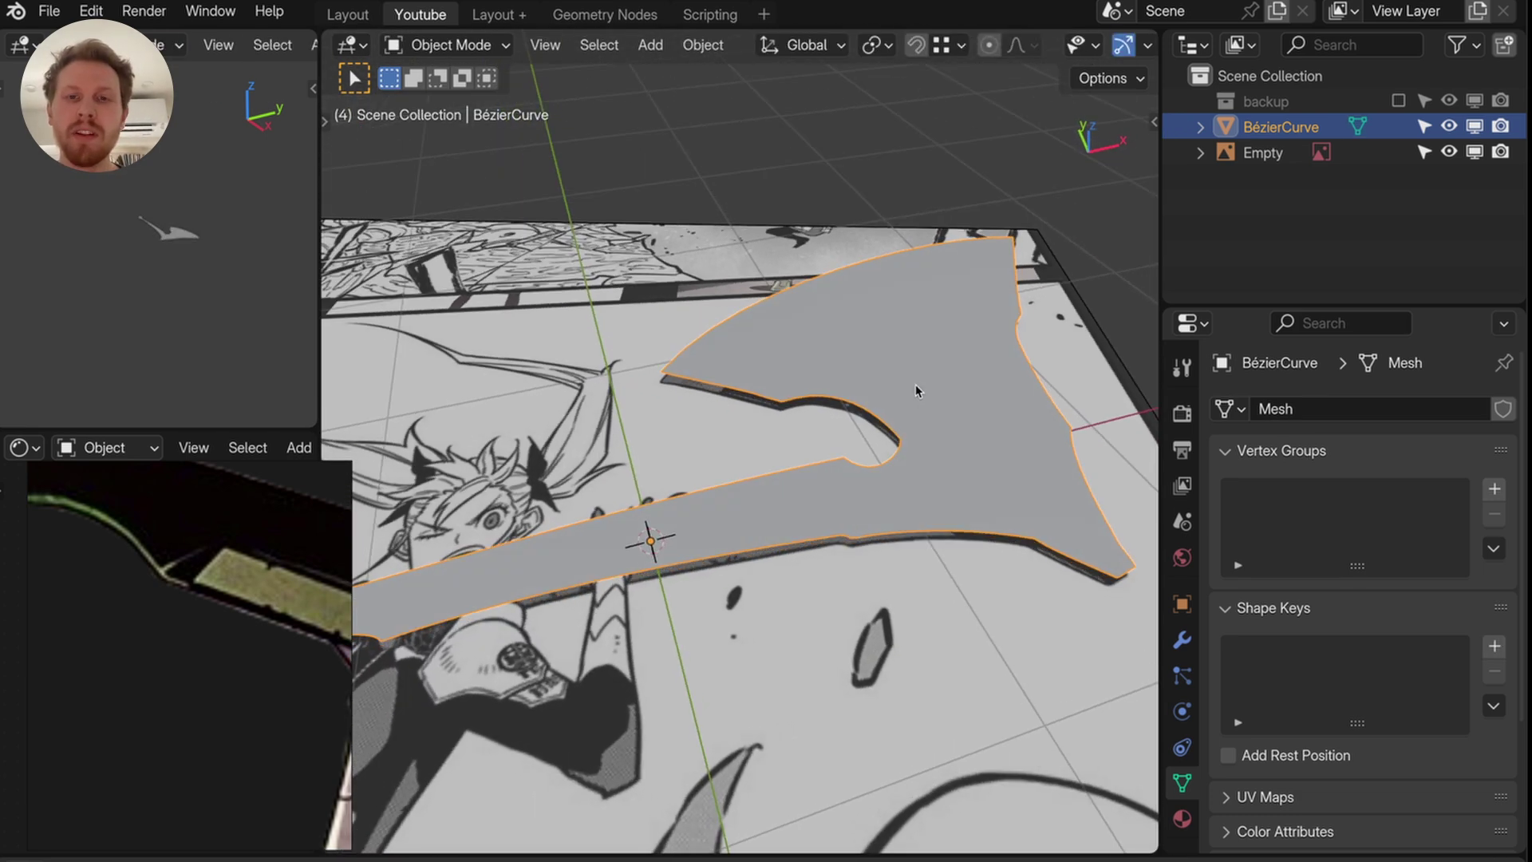
# - Turn on X-ray and add a Mirror modifier to the axe that mirrors only along Z
pyautogui.hotkey('alt', 'z')
pyautogui.click(1182, 640)
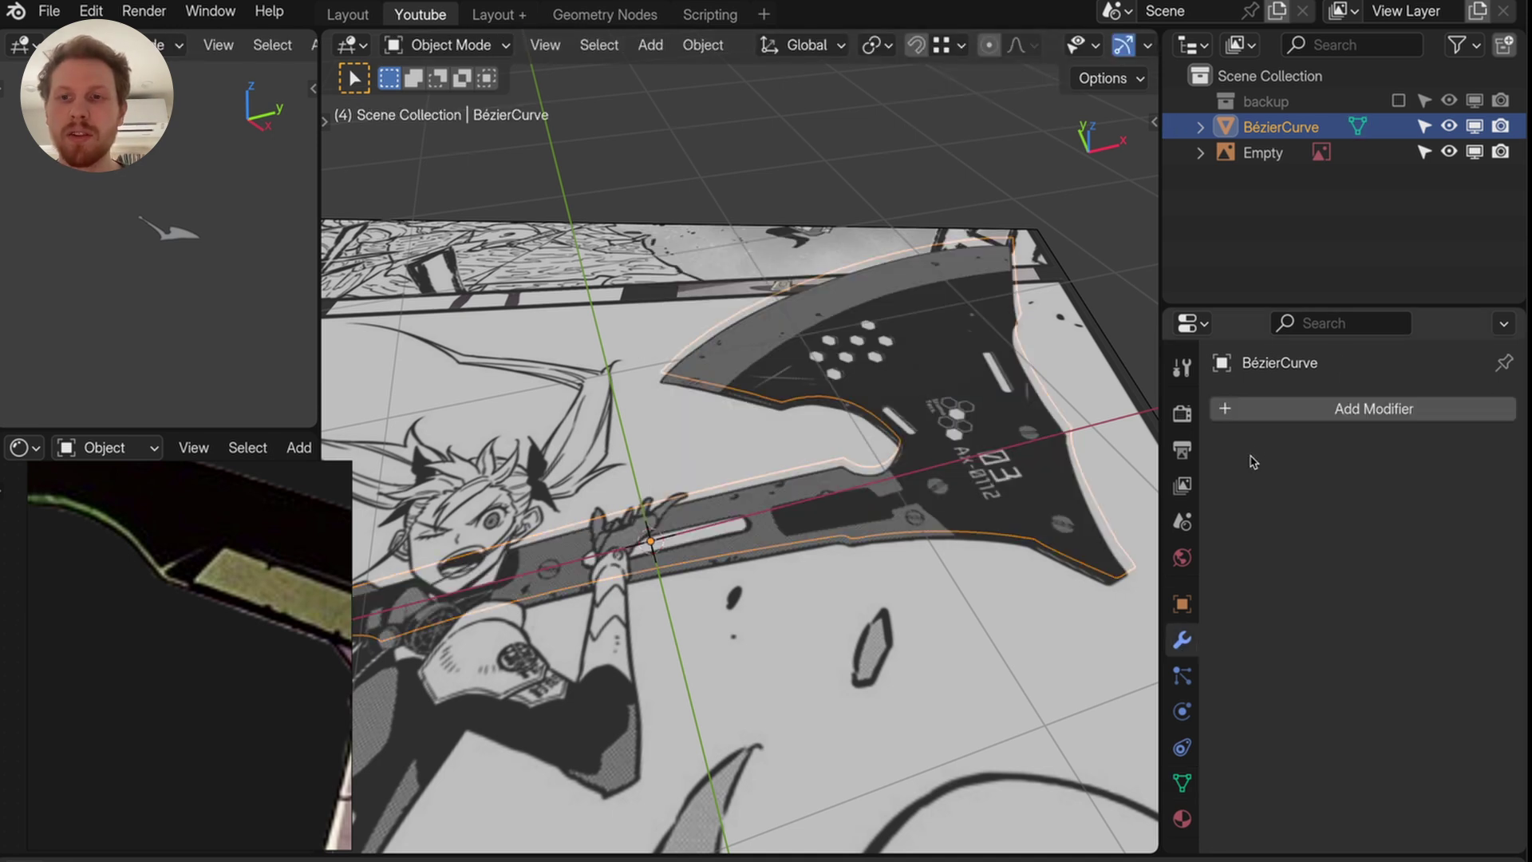
pyautogui.click(1275, 411)
pyautogui.write('mir')
pyautogui.press('Return')
pyautogui.click(1355, 489)
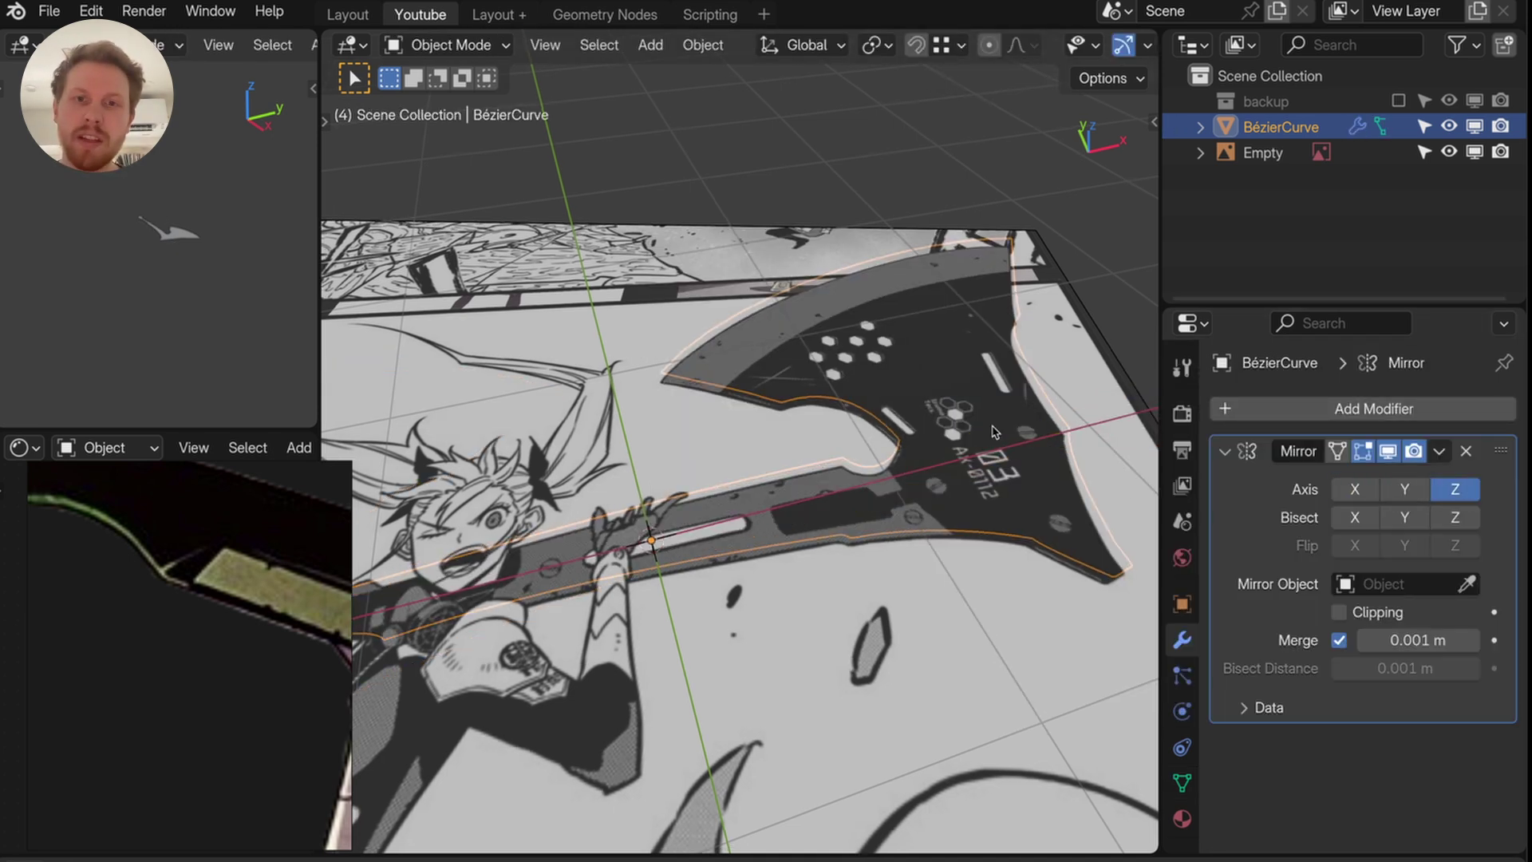
# - Raise the axe mesh about 0.039 m along Z and enable Clipping on the Mirror modifier
pyautogui.press('Tab')
pyautogui.moveTo(974, 431); pyautogui.dragTo(806, 371, button='middle')
pyautogui.press('g')
pyautogui.press('z')
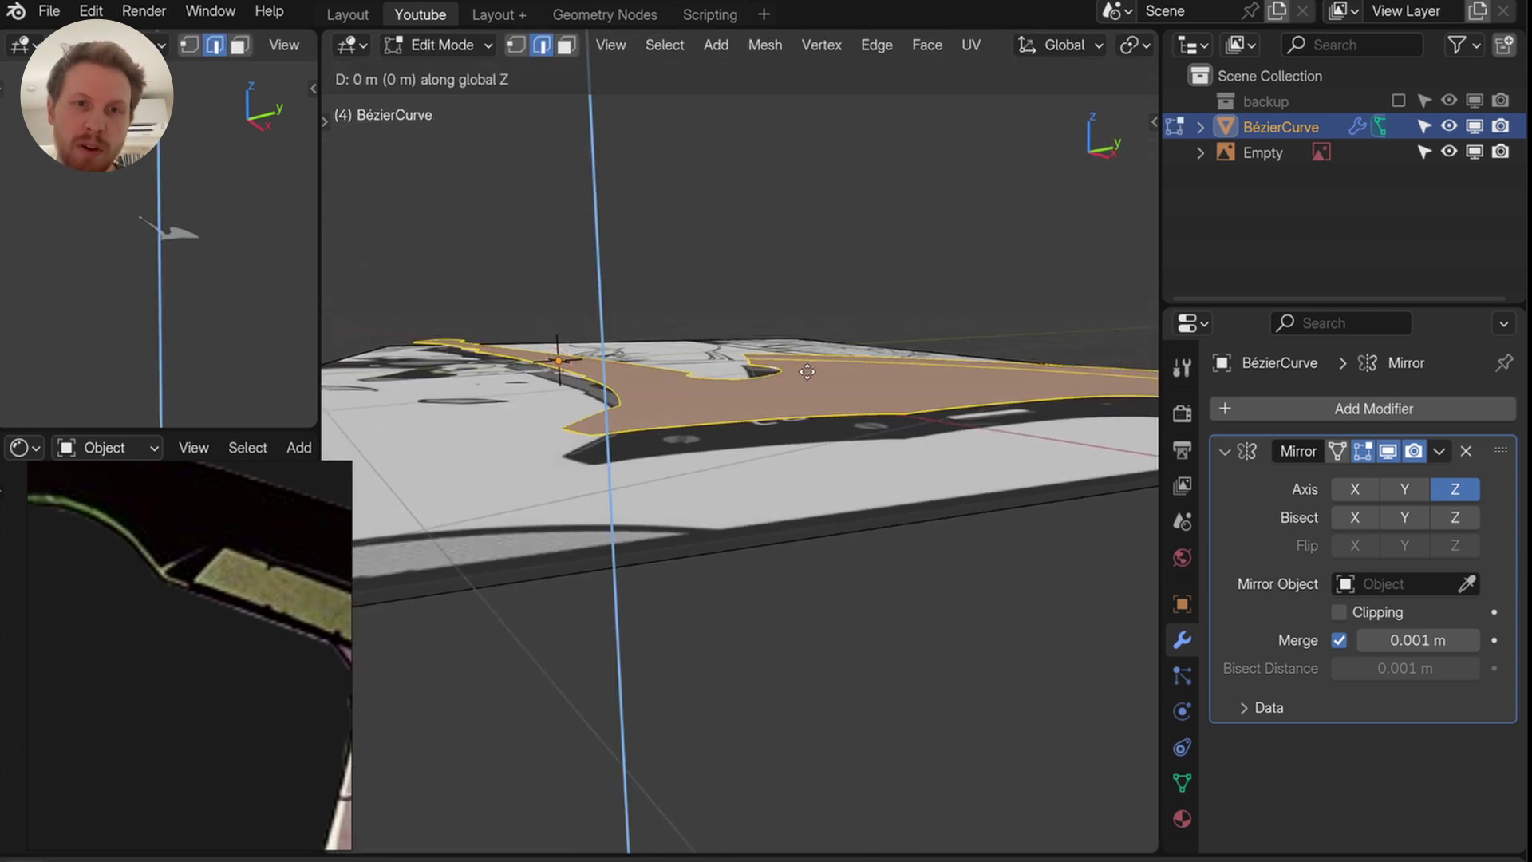
pyautogui.click(628, 421)
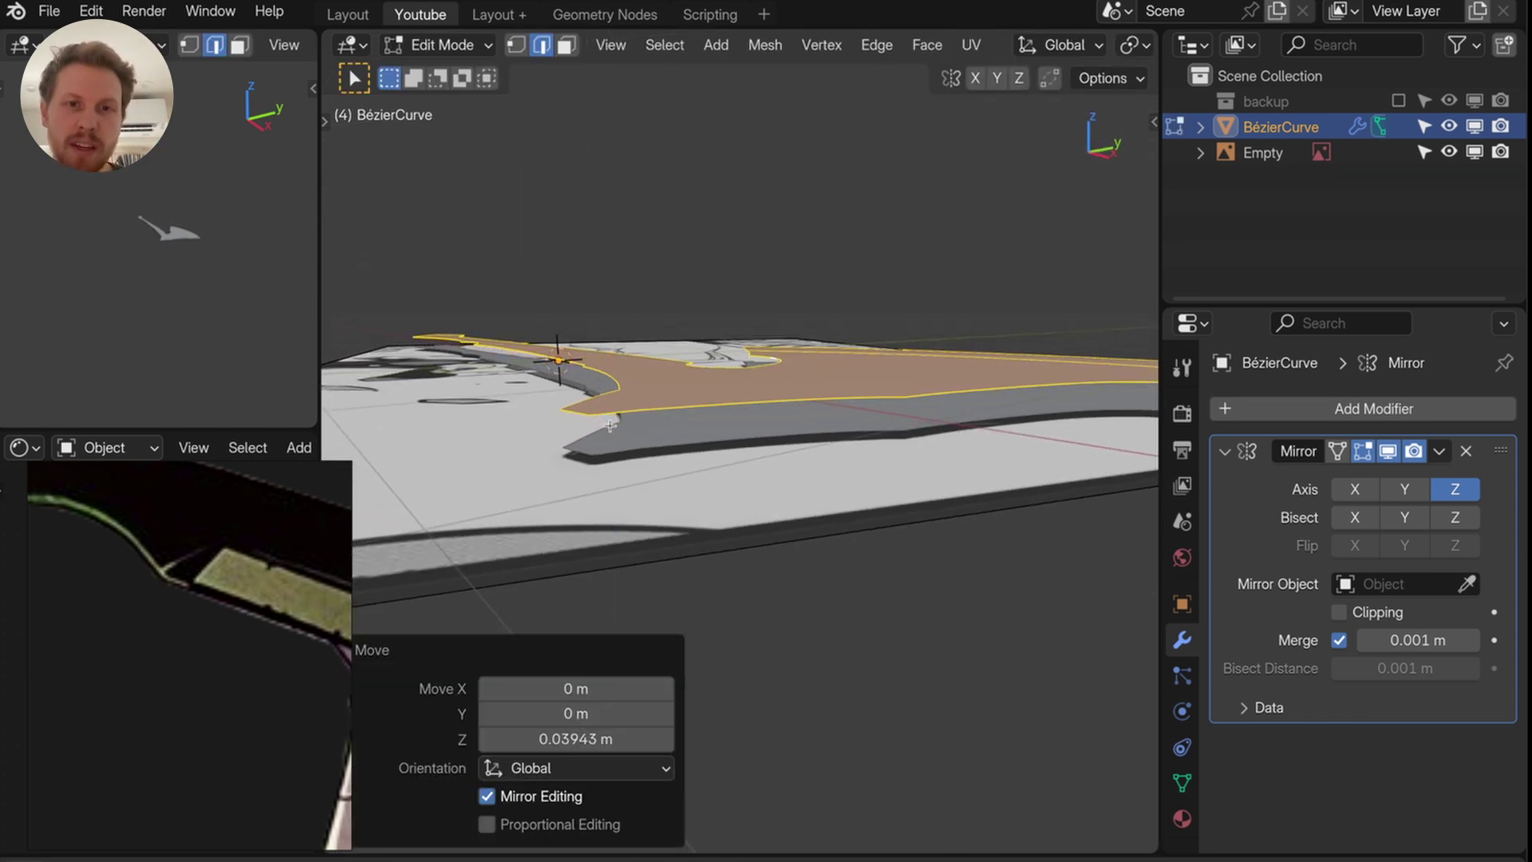
pyautogui.moveTo(893, 375); pyautogui.dragTo(872, 443, button='middle')
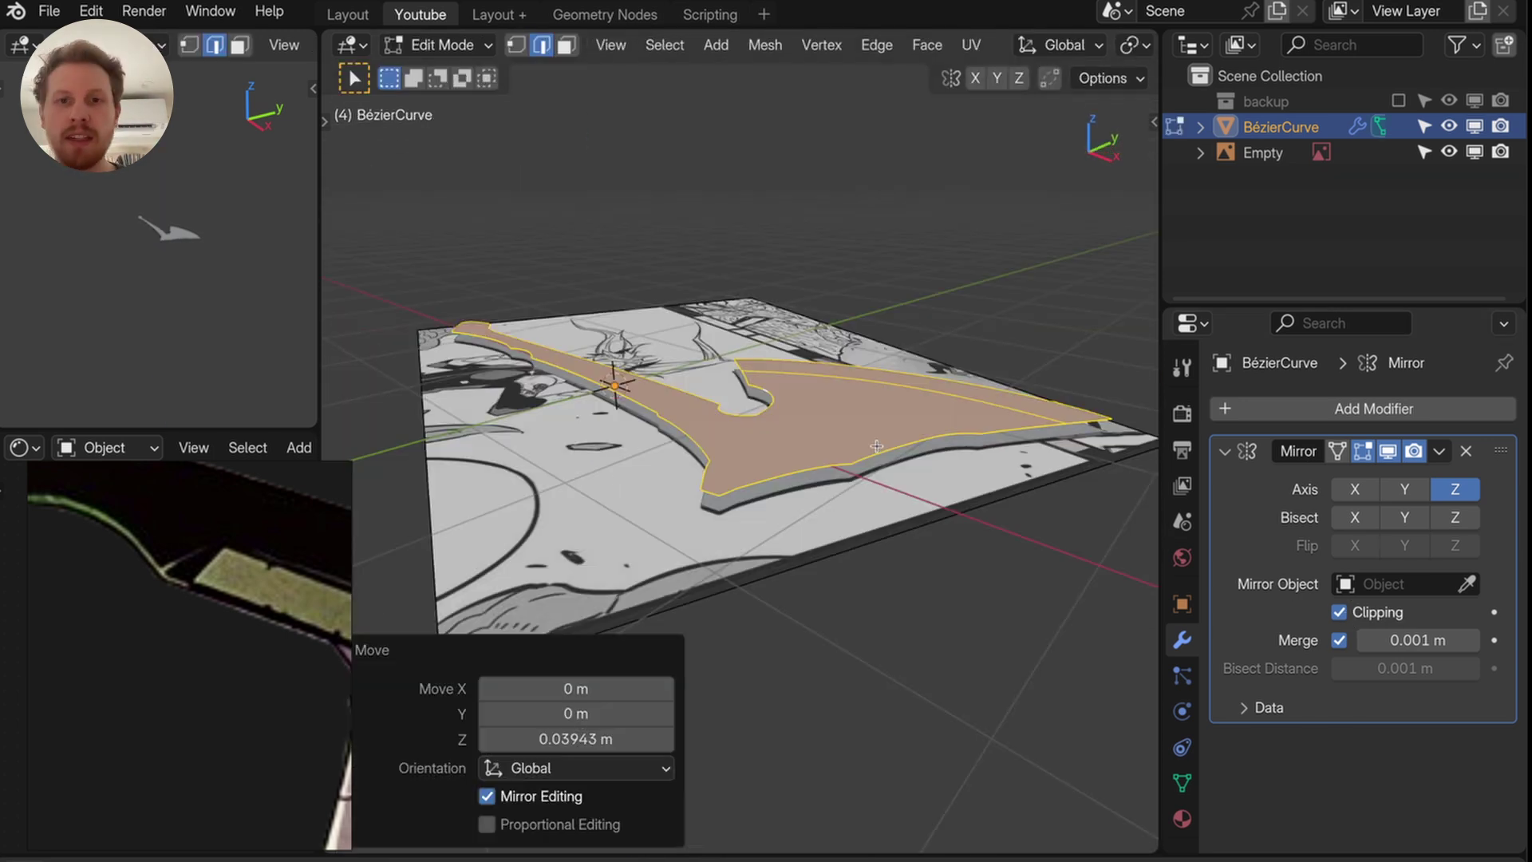
# - Select the outer boundary of the axe and extrude it along Z down to the mirror plane to form the side walls
pyautogui.click(775, 352)
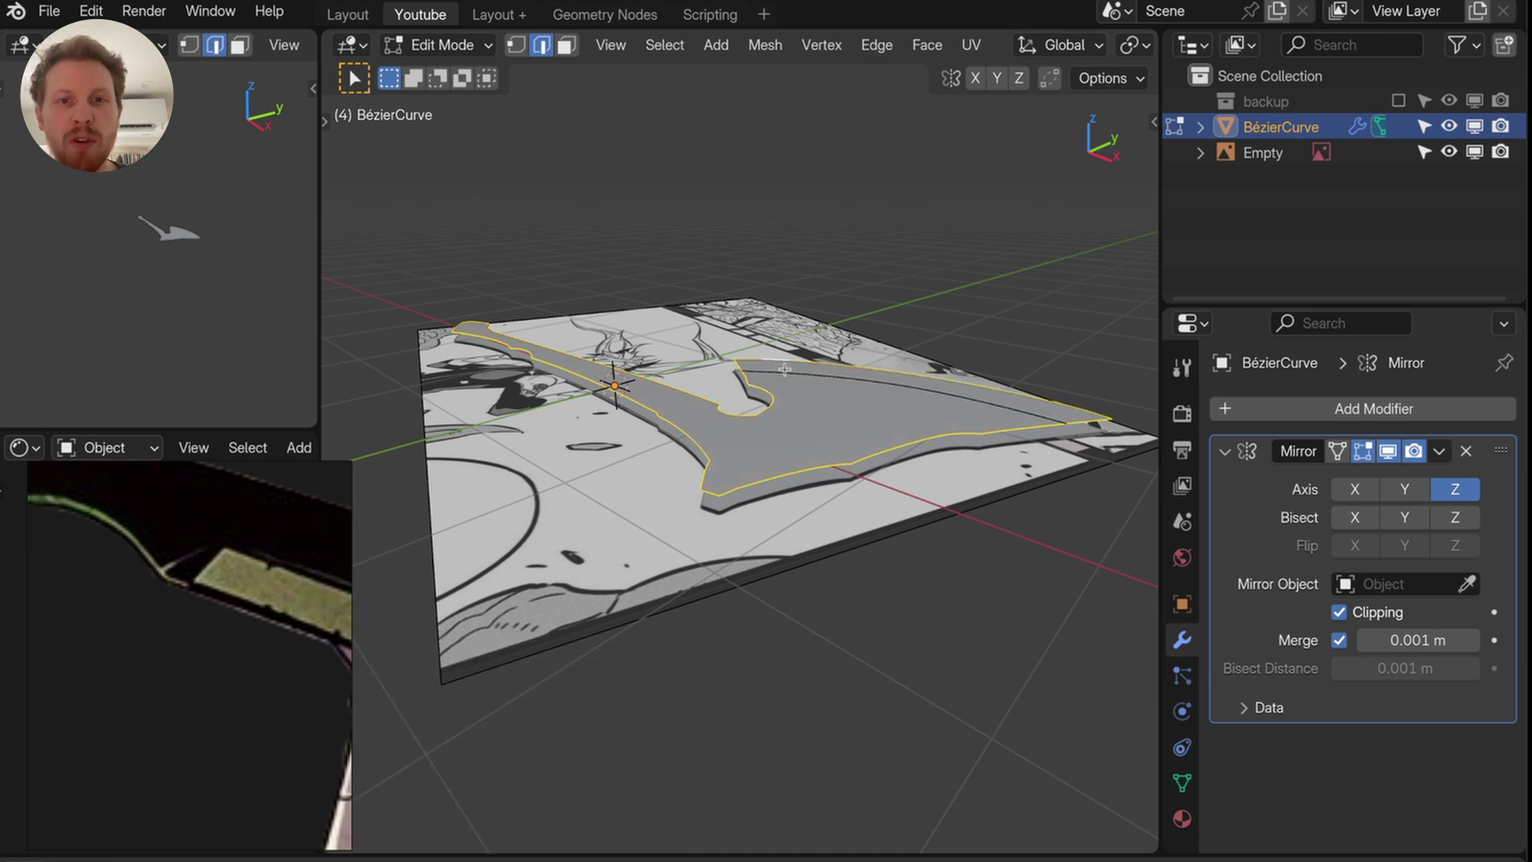
pyautogui.moveTo(705, 402); pyautogui.dragTo(790, 383, button='middle')
pyautogui.press('e')
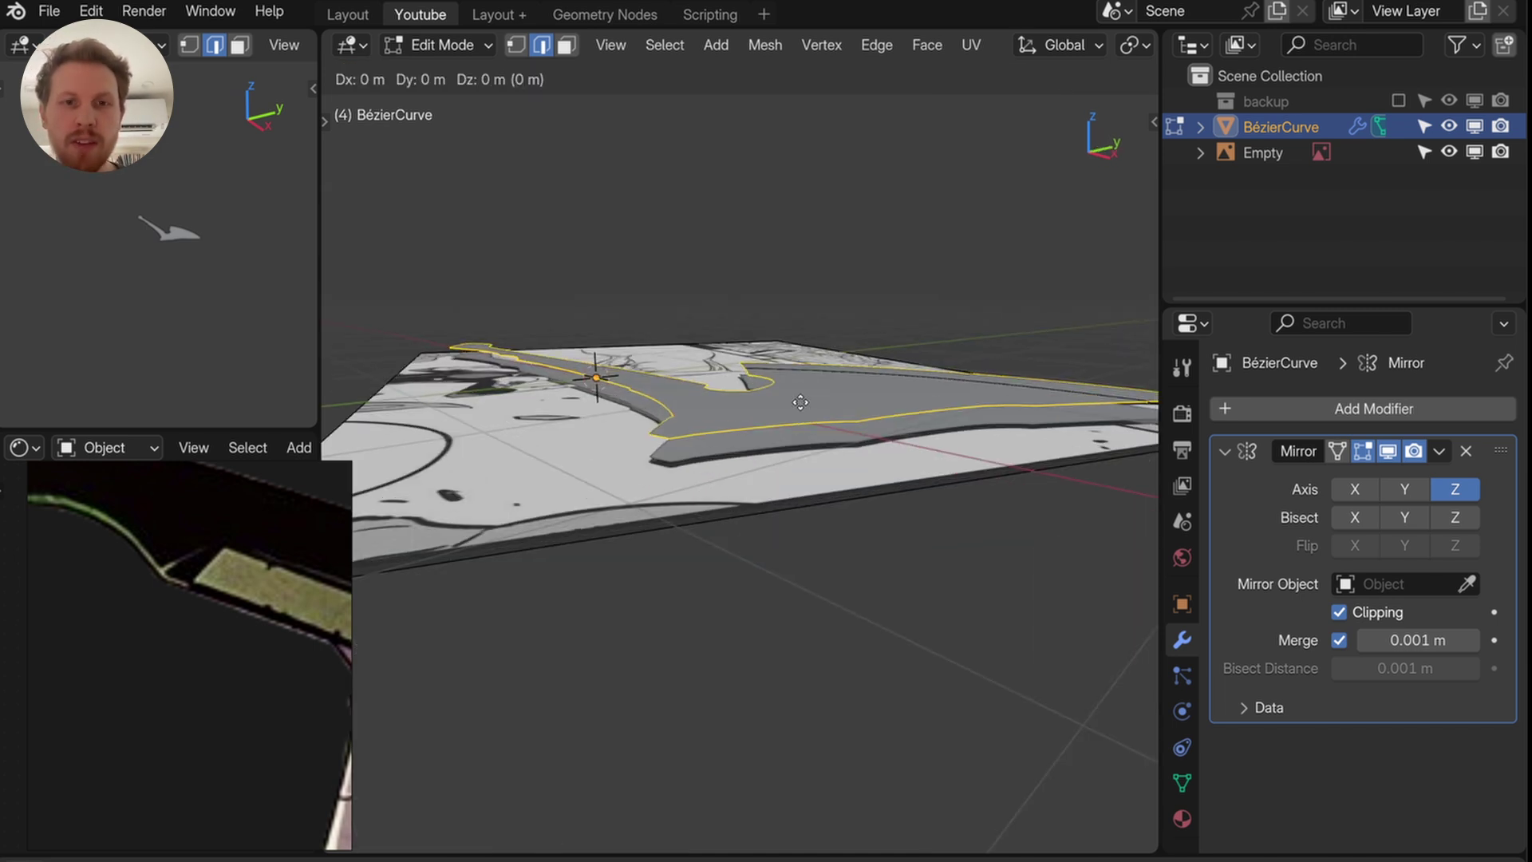
pyautogui.press('z')
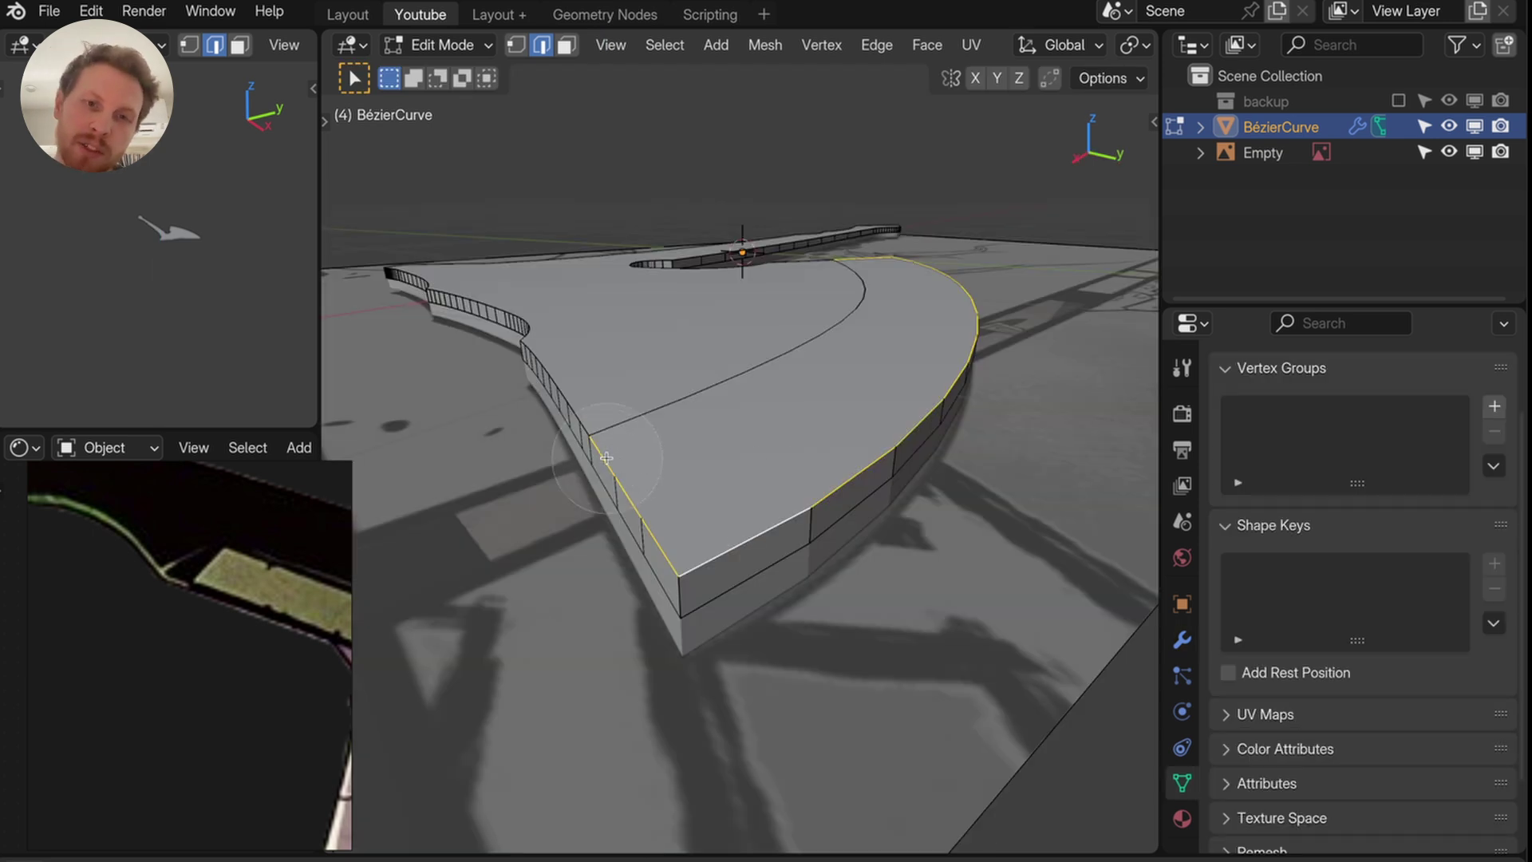
# - Lower the blade's outer cutting edge along Z to the mirror plane to form a sharp bevel
pyautogui.moveTo(616, 478); pyautogui.dragTo(1051, 403, button='middle')
pyautogui.press('g')
pyautogui.press('z')
pyautogui.click(1018, 403)
# - Select the vertical side edges between the blade's tips and the inner edge line and dissolve them
pyautogui.click(728, 463)
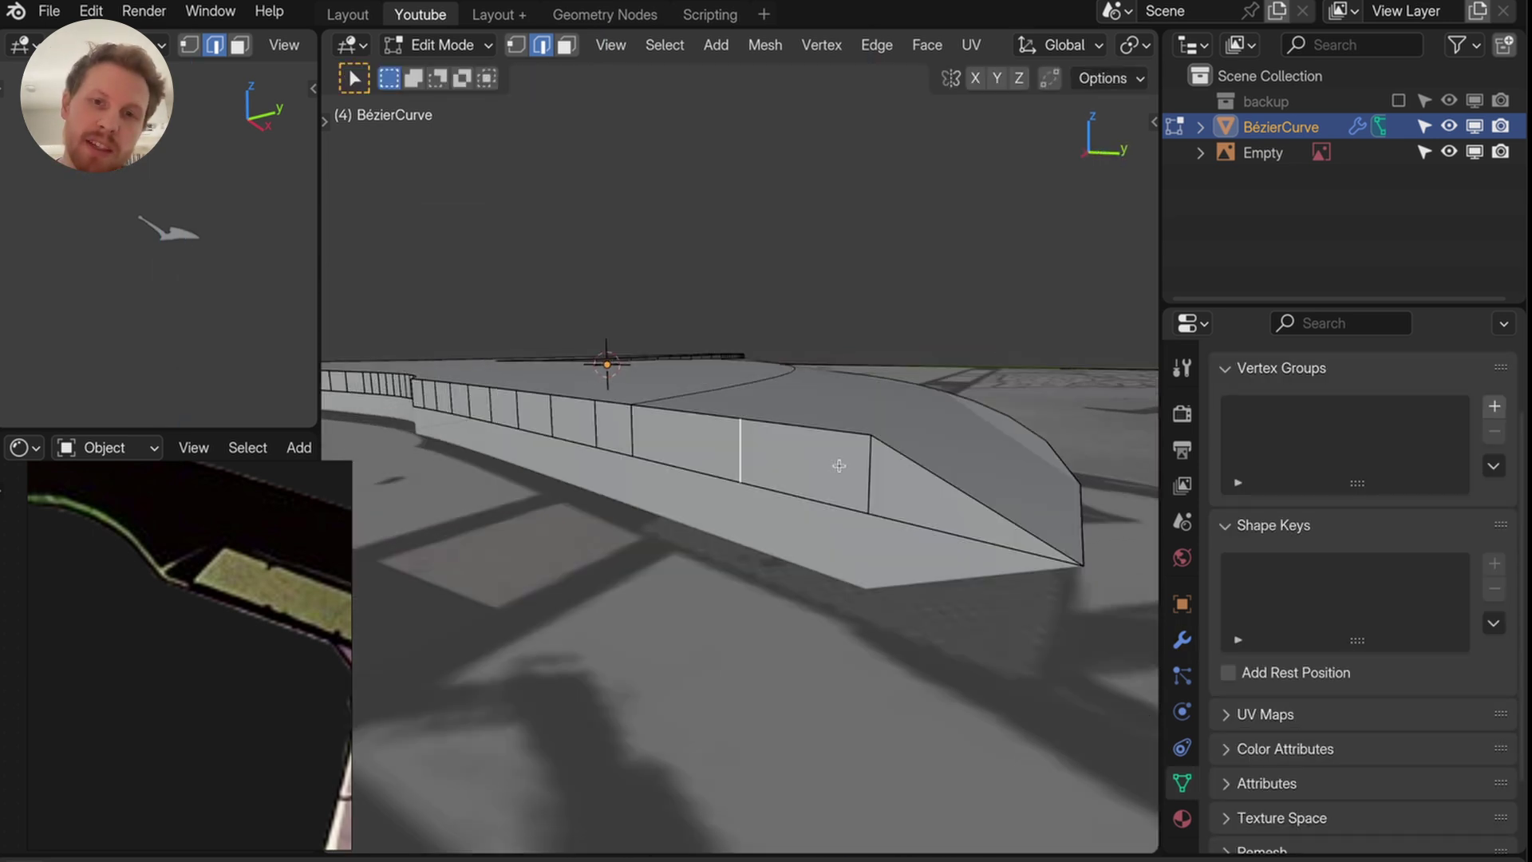
pyautogui.moveTo(857, 474); pyautogui.dragTo(652, 537, button='middle')
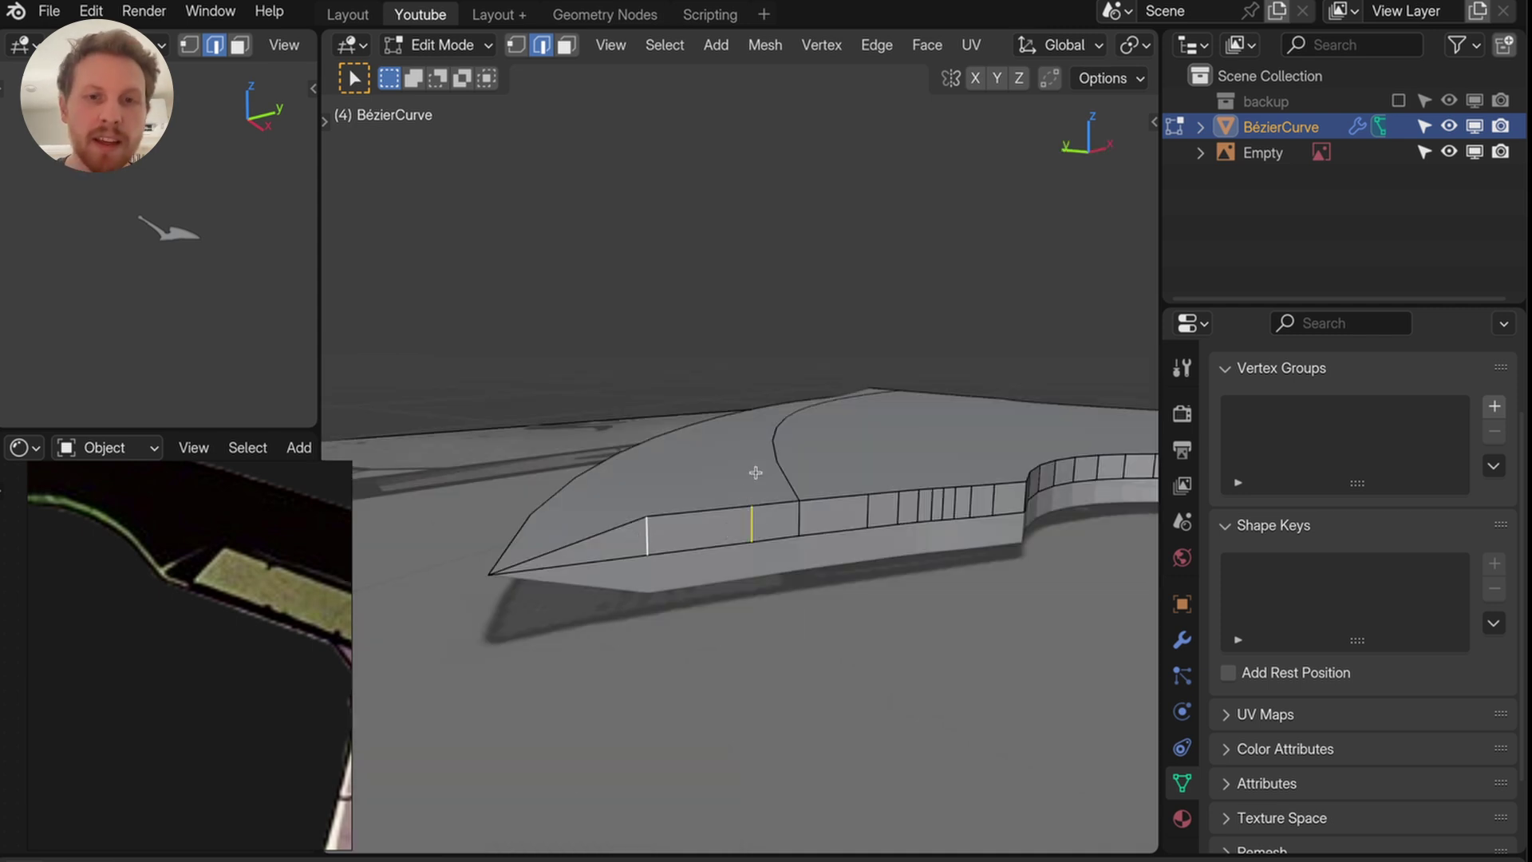
pyautogui.press('x')
pyautogui.click(683, 638)
pyautogui.moveTo(705, 559); pyautogui.dragTo(710, 591, button='middle')
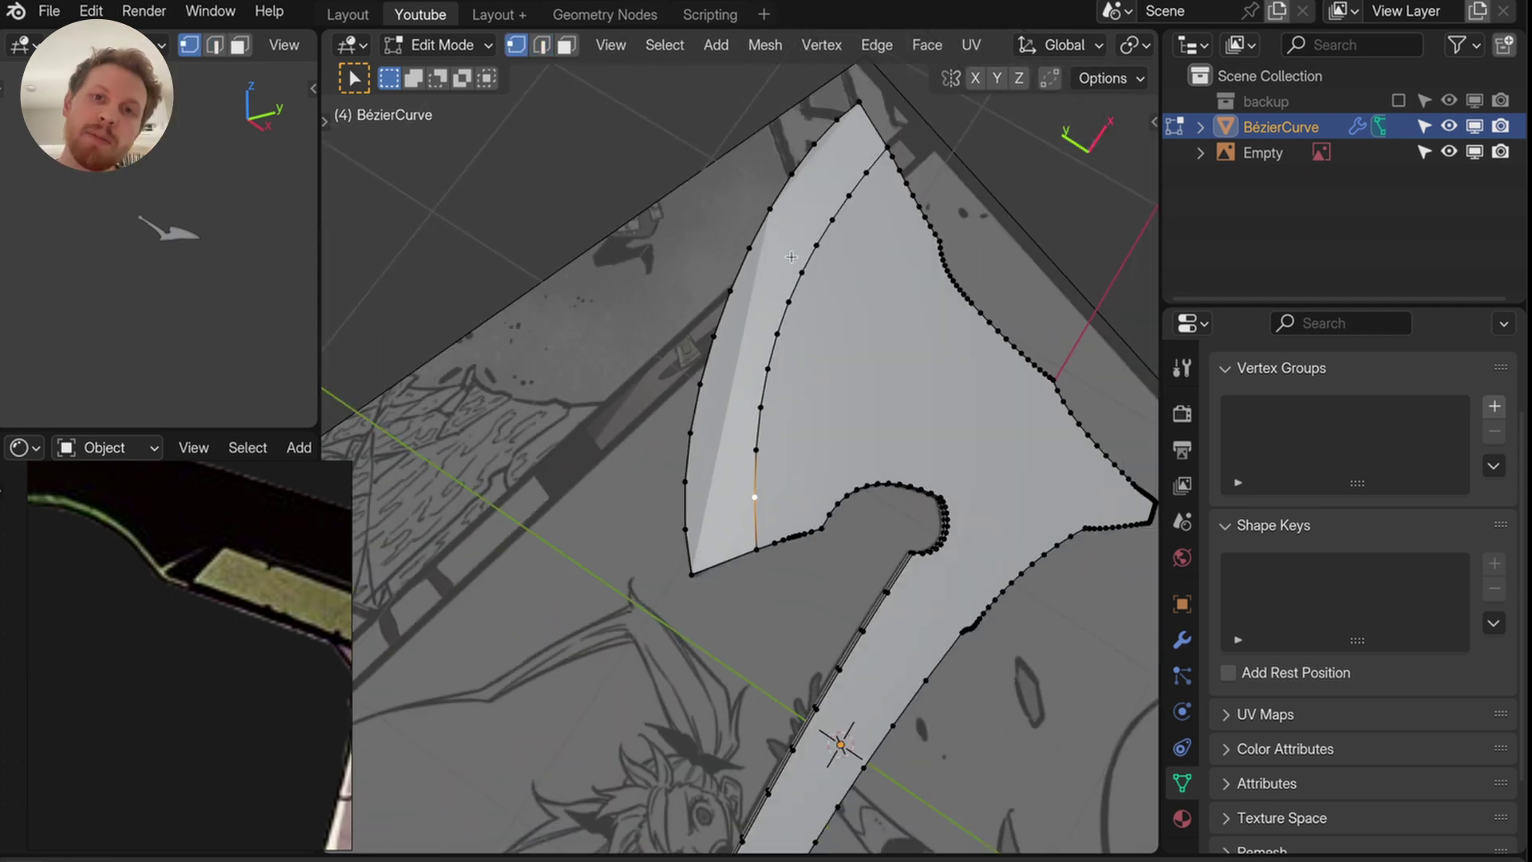
# - Connect matching vertices of the outer cutting edge and the inner edge line across the blade strip
pyautogui.scroll(1, 699, 457)
pyautogui.moveTo(750, 418); pyautogui.dragTo(638, 564, button='middle')
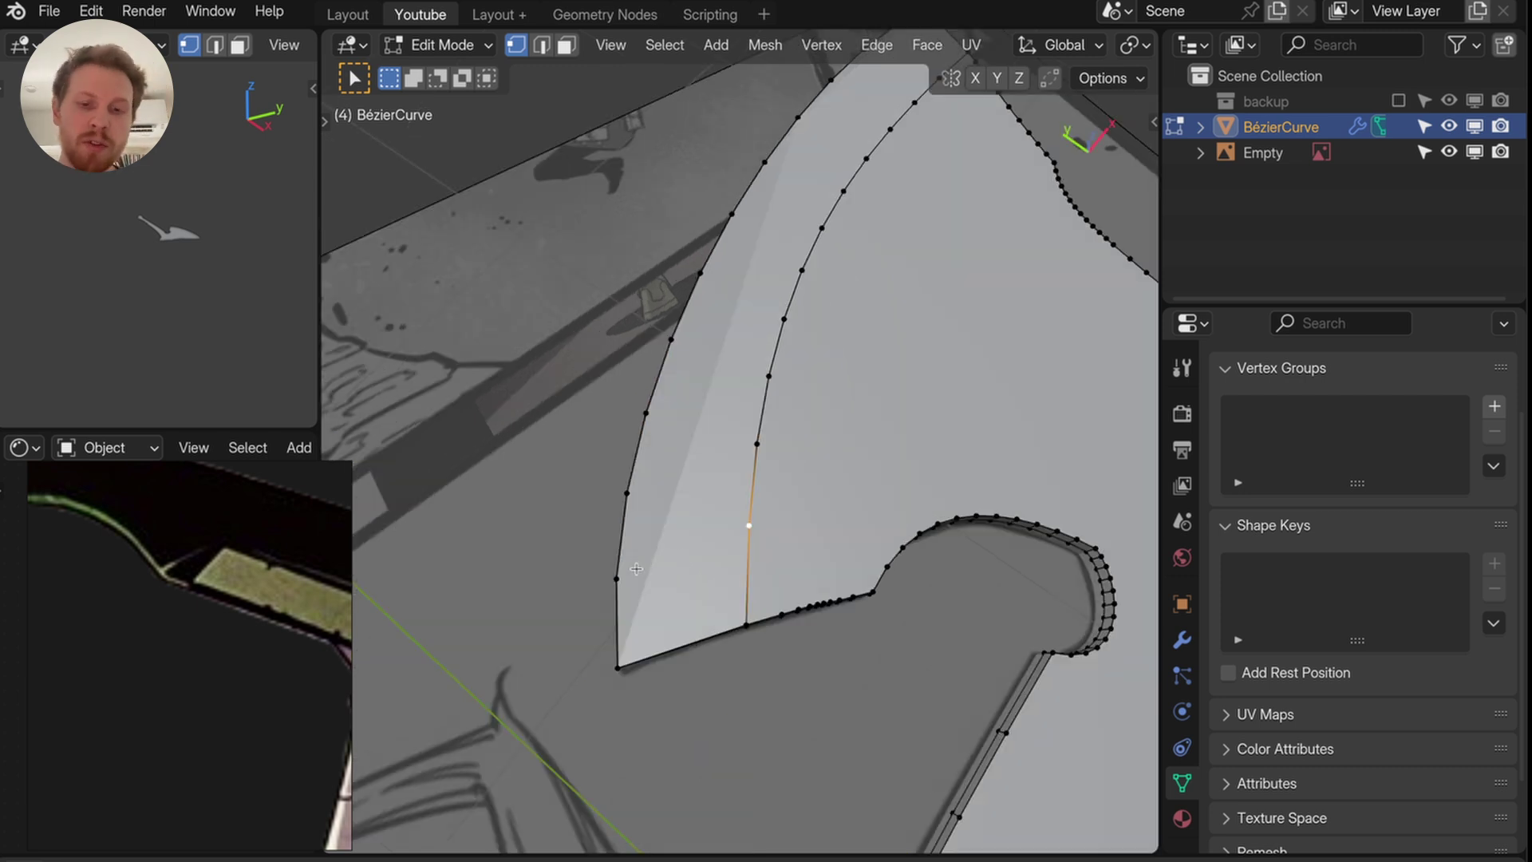
pyautogui.press('j')
pyautogui.moveTo(668, 473); pyautogui.dragTo(854, 277, button='middle')
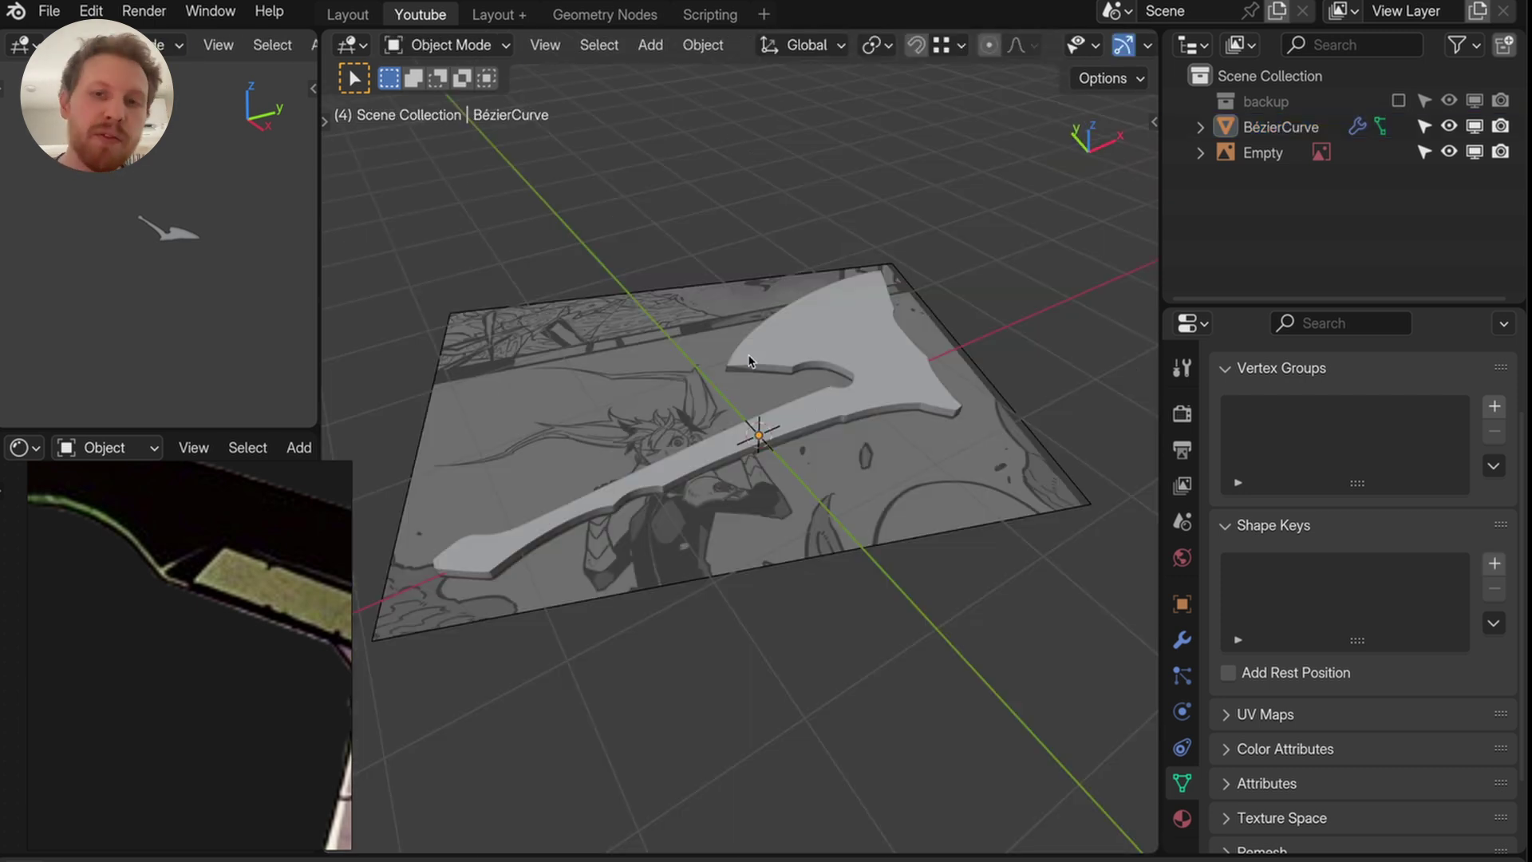
pyautogui.click(829, 391)
pyautogui.moveTo(830, 391); pyautogui.dragTo(447, 514, button='middle')
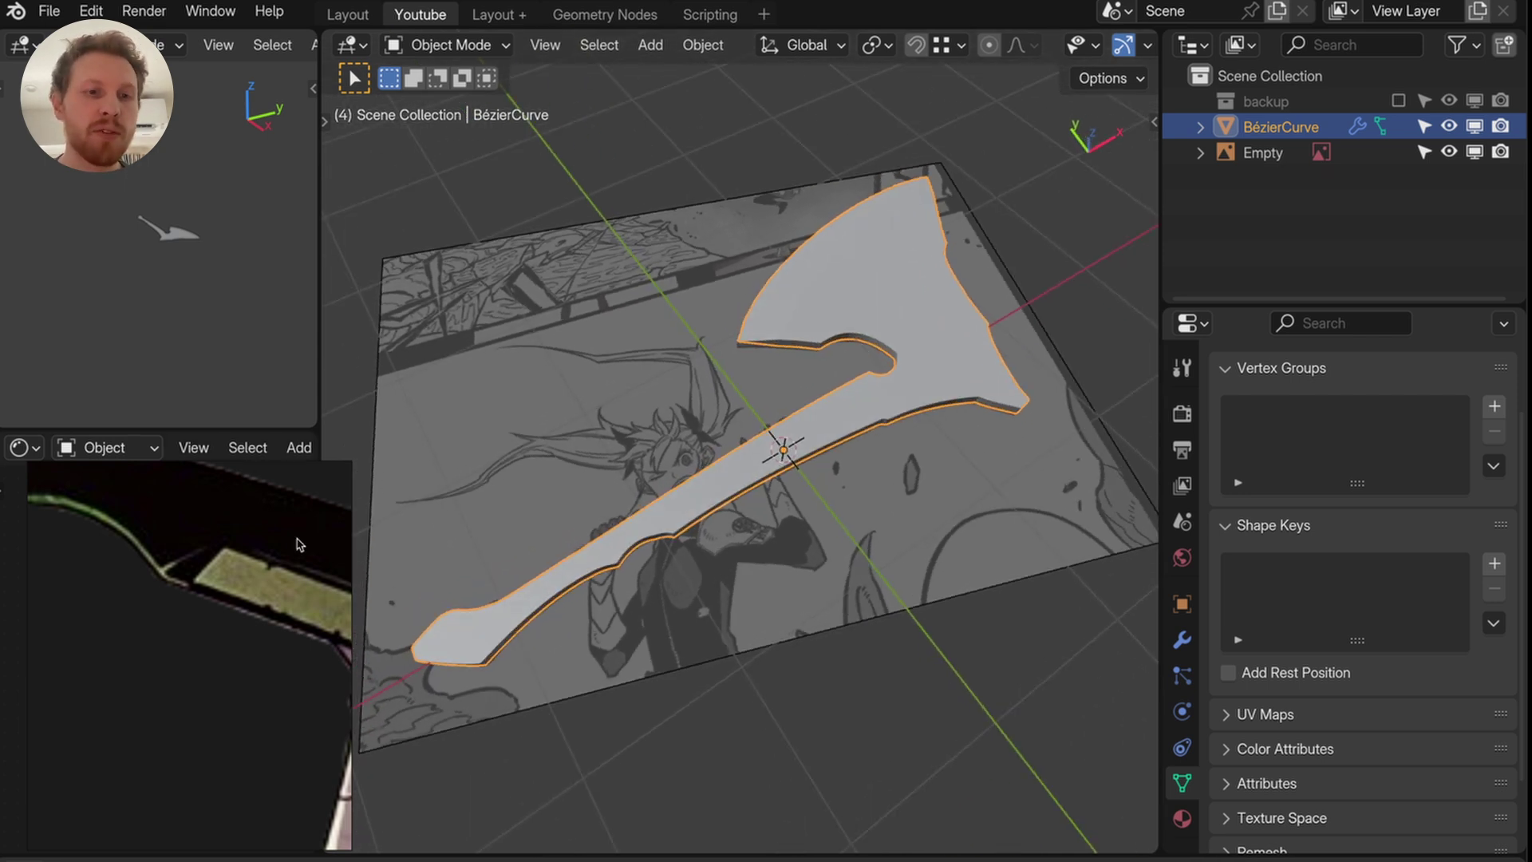
pyautogui.scroll(-3, 267, 545)
pyautogui.moveTo(361, 540); pyautogui.dragTo(495, 519, button='middle')
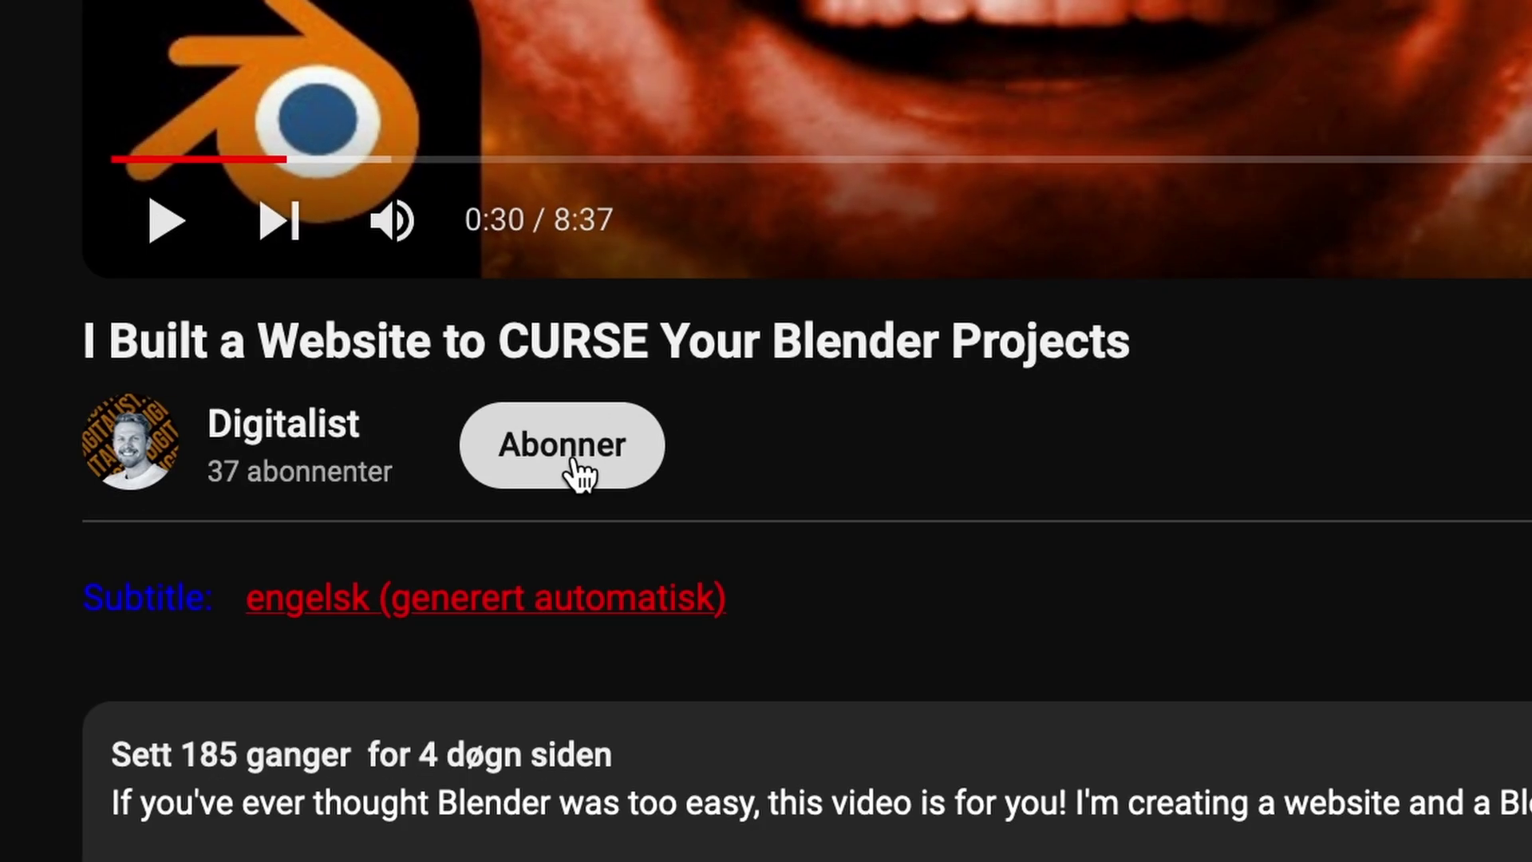
pyautogui.click(580, 473)
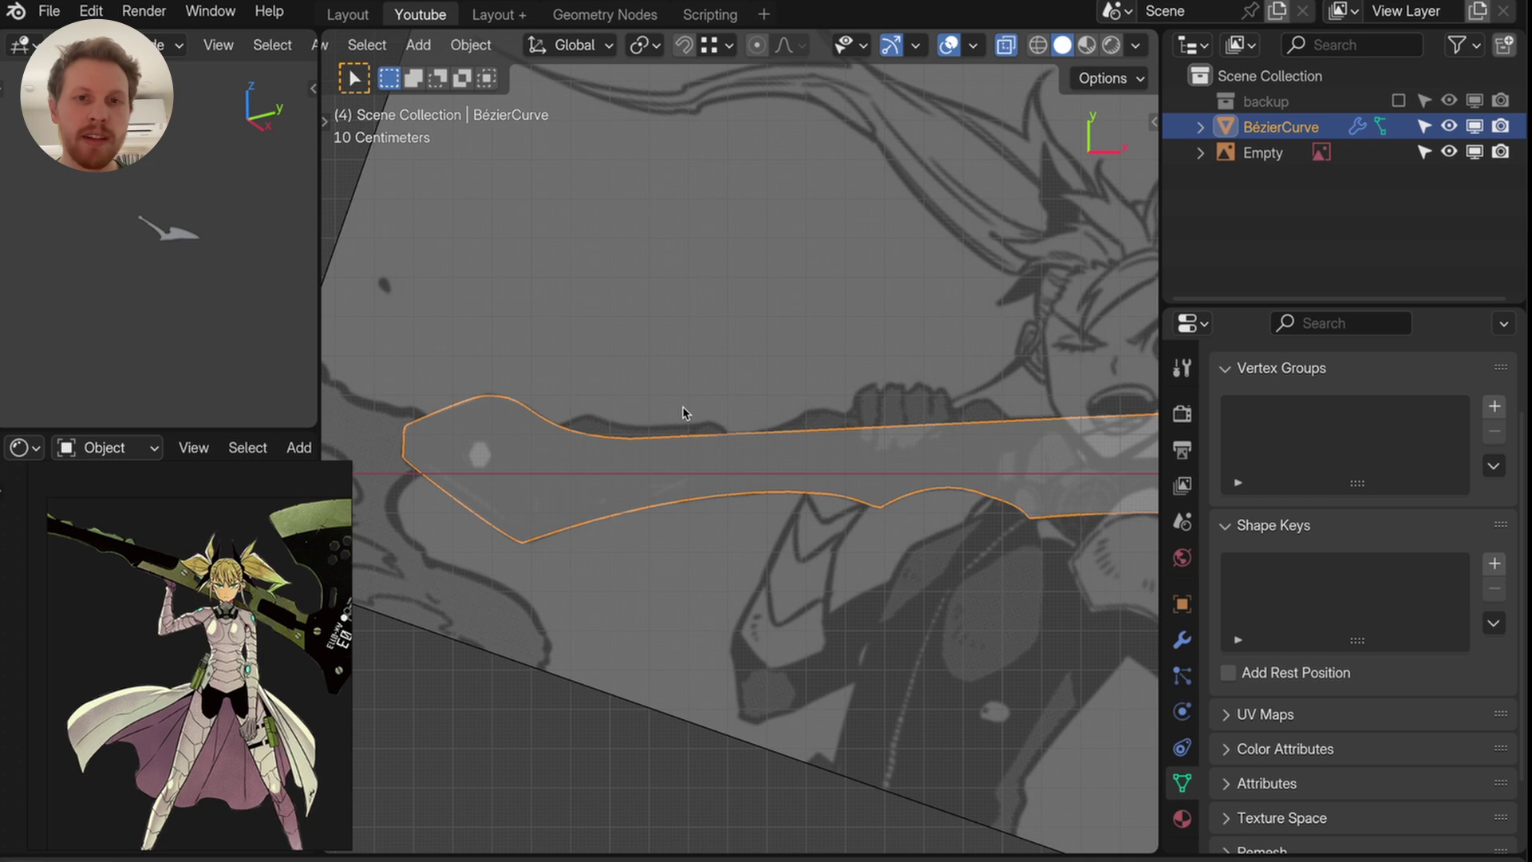
# - Trace the wavy grip along the handle's upper edge with a new Bézier curve and close it into a loop
pyautogui.hotkey('shift', 'a')
pyautogui.click(806, 411)
pyautogui.scroll(-5, 946, 425)
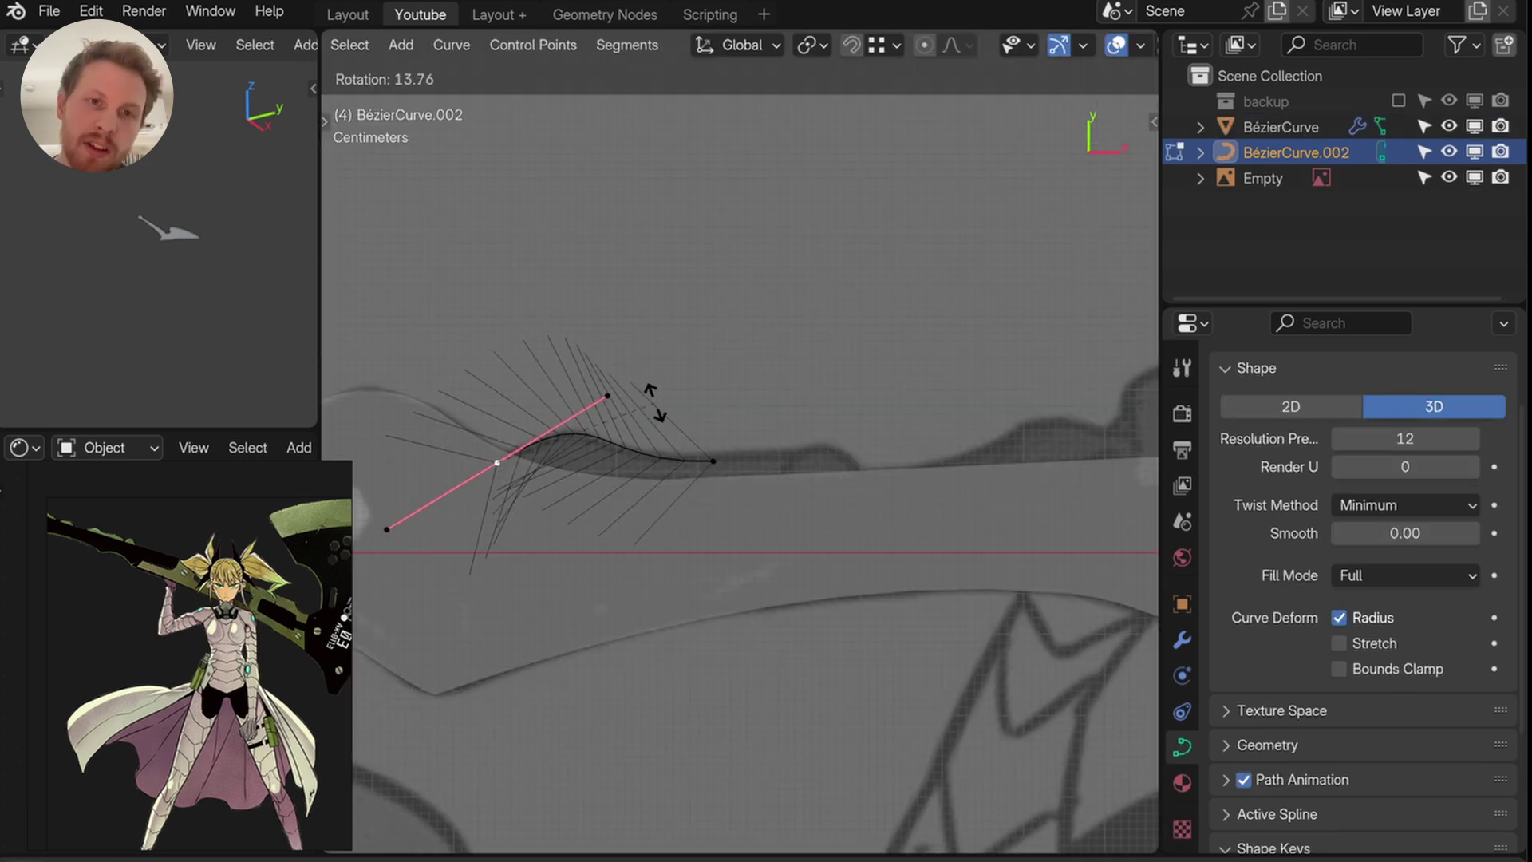
pyautogui.click(709, 462)
pyautogui.moveTo(709, 462); pyautogui.dragTo(702, 457)
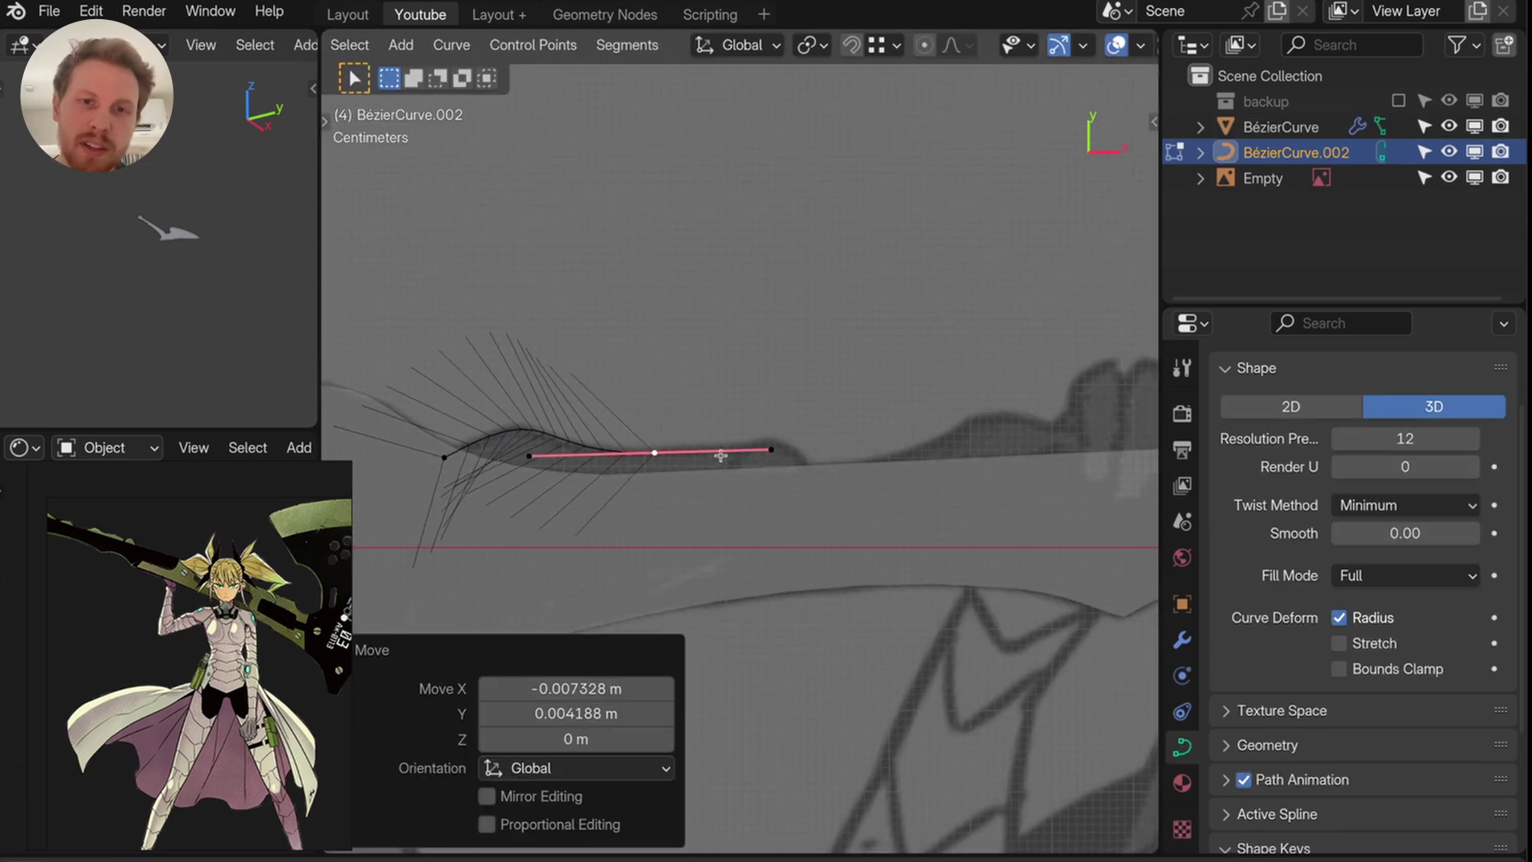
pyautogui.press('g')
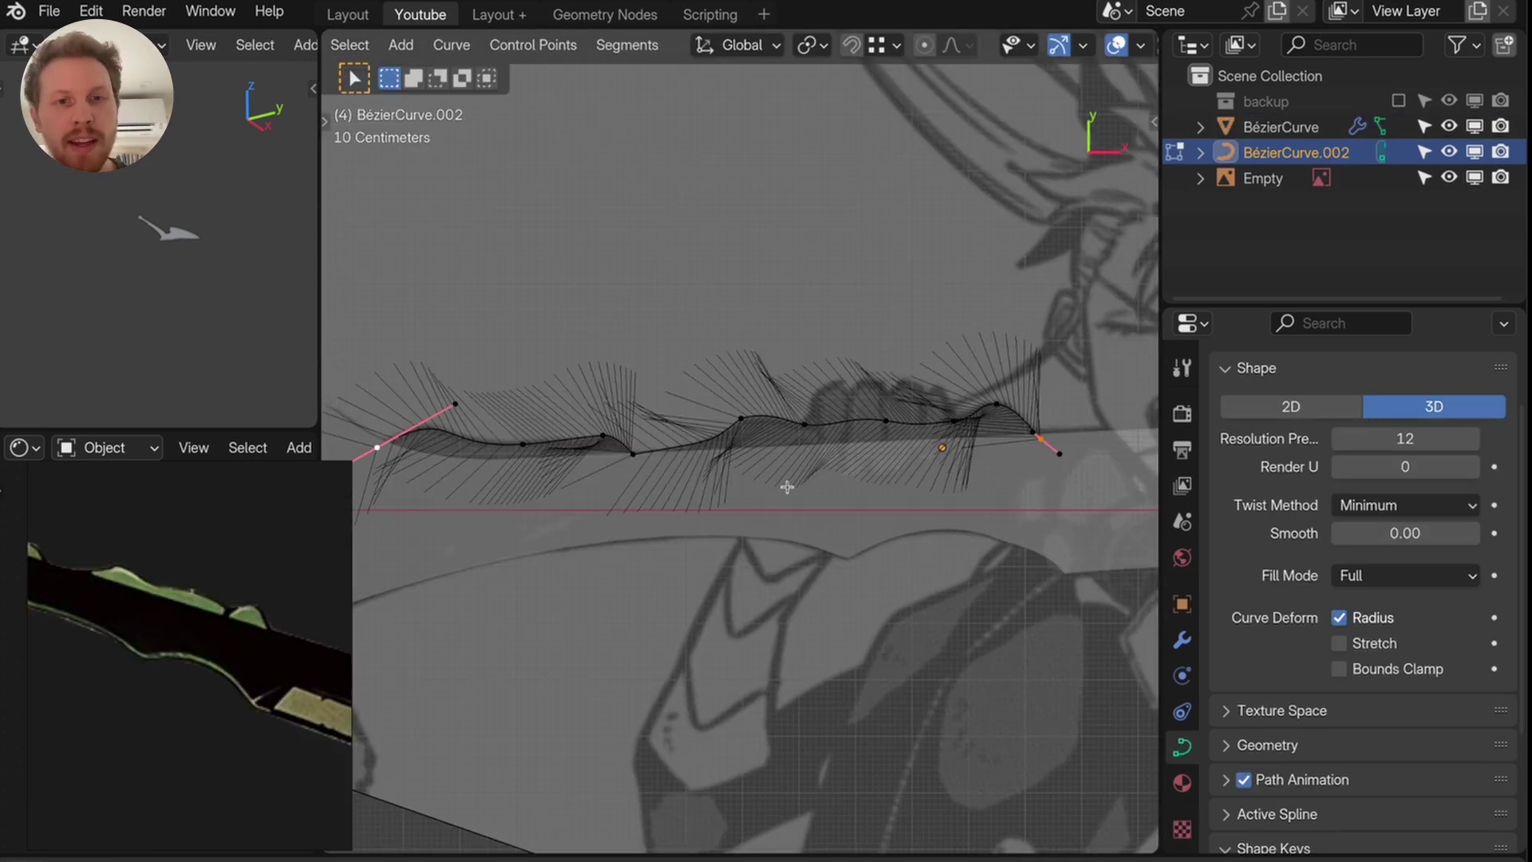
pyautogui.hotkey('alt', 'c')
pyautogui.press('Tab')
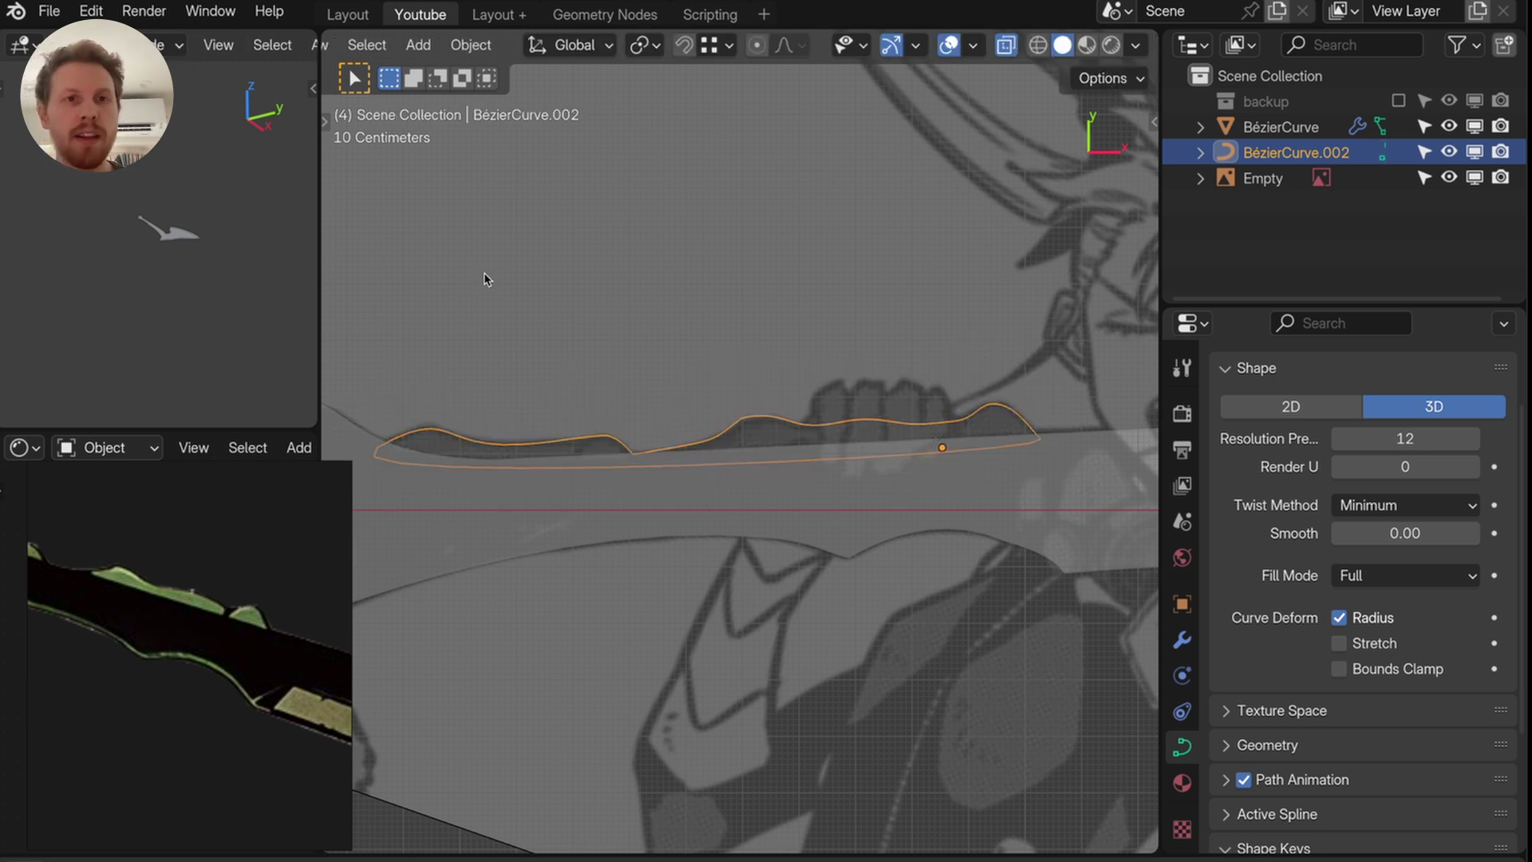
# - Convert the grip curve to a mesh and fill its outline with a face
pyautogui.click(471, 45)
pyautogui.moveTo(558, 782)
pyautogui.click(722, 782)
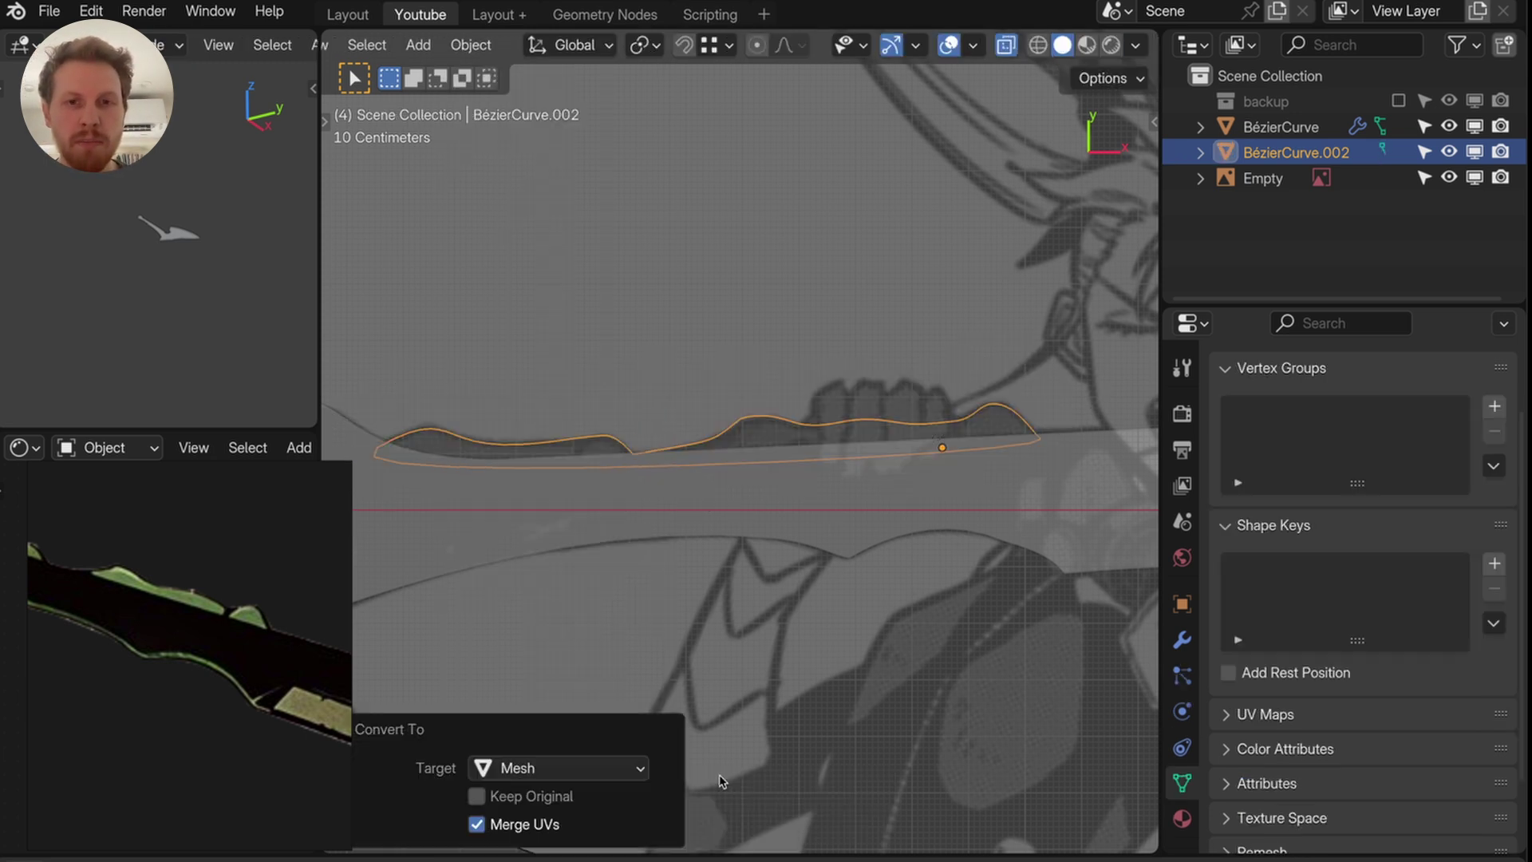
pyautogui.press('Tab')
pyautogui.press('2')
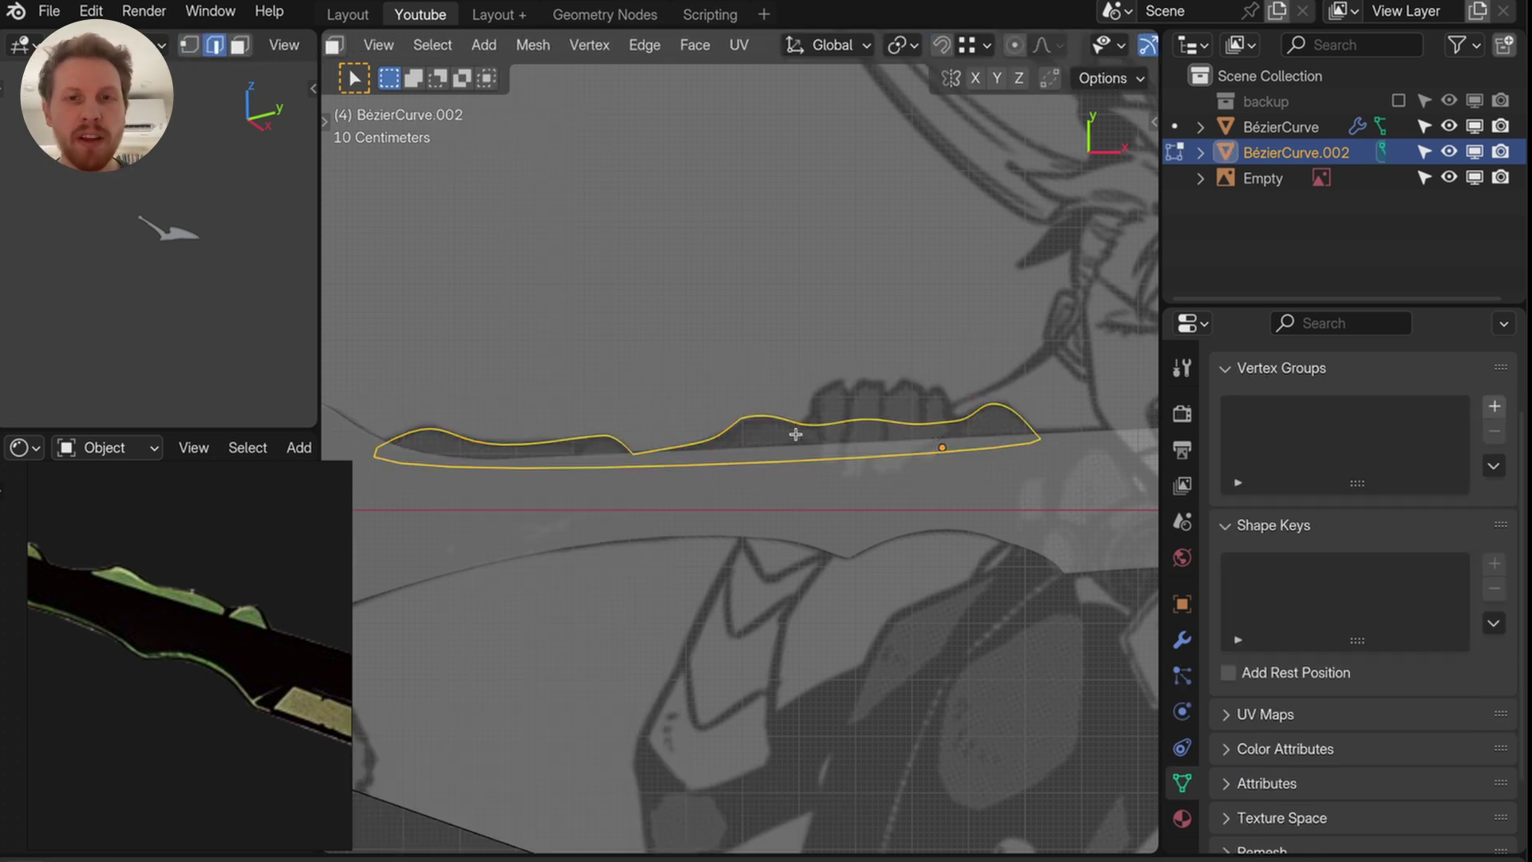
pyautogui.press('f')
# - Lower the grip face about 0.022 m along Z and extrude it to give the grip thickness
pyautogui.press('g')
pyautogui.press('z')
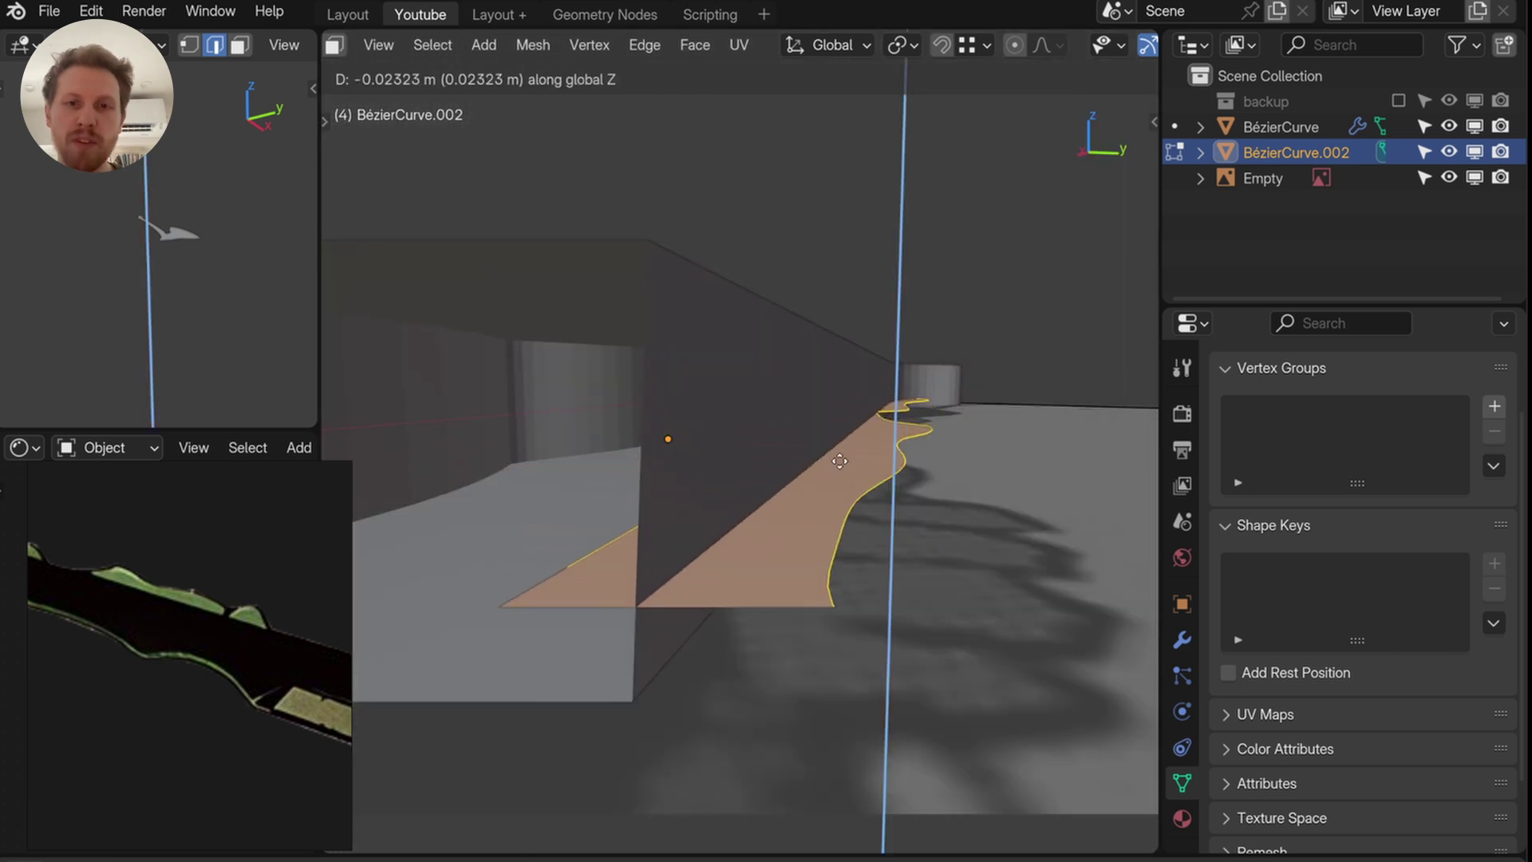
pyautogui.click(838, 453)
pyautogui.moveTo(838, 453); pyautogui.dragTo(848, 437, button='middle')
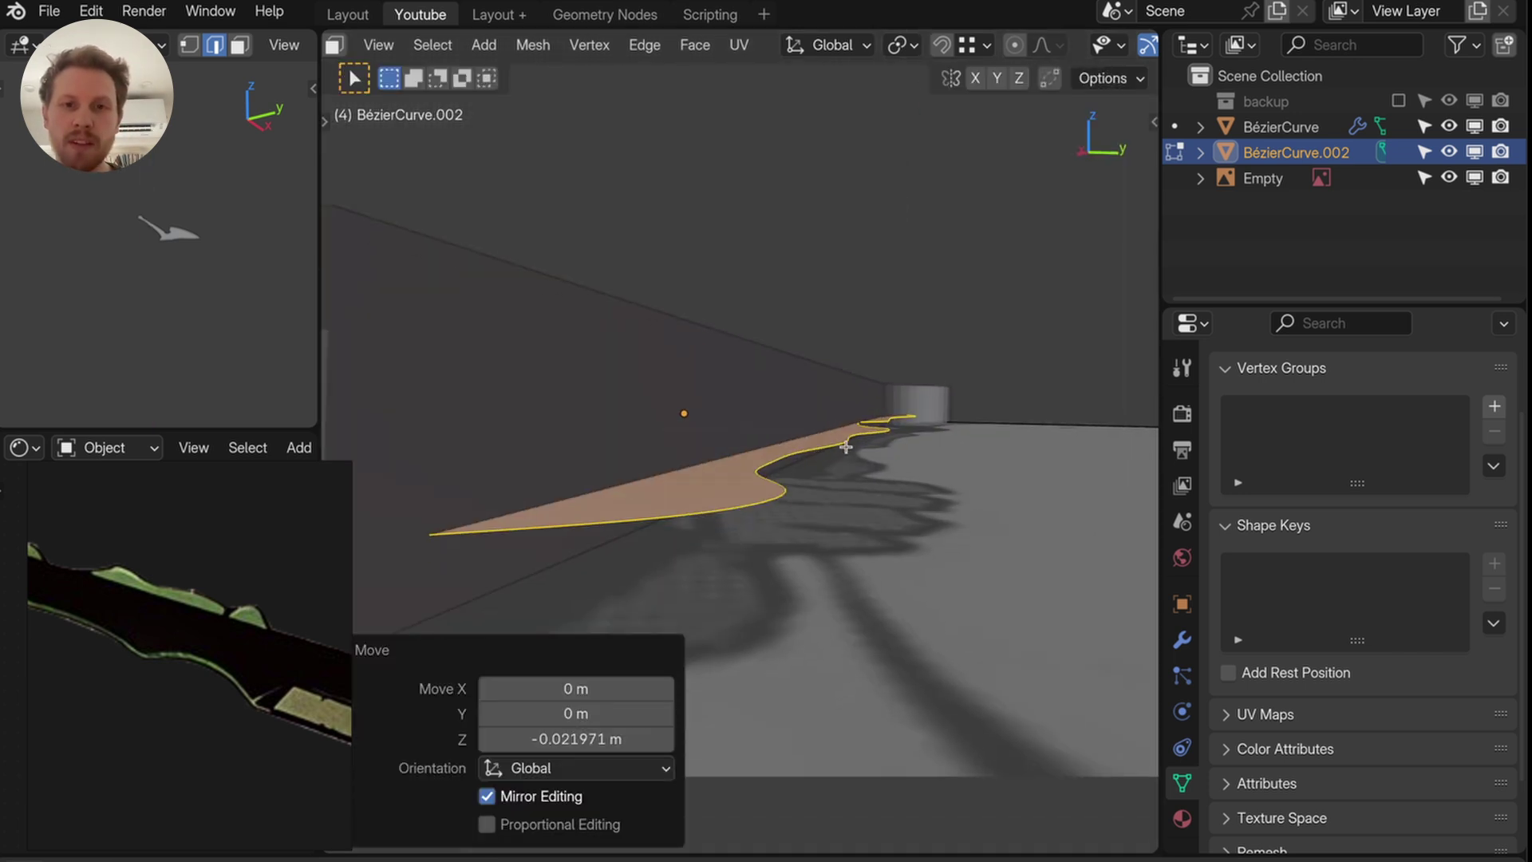
pyautogui.press('e')
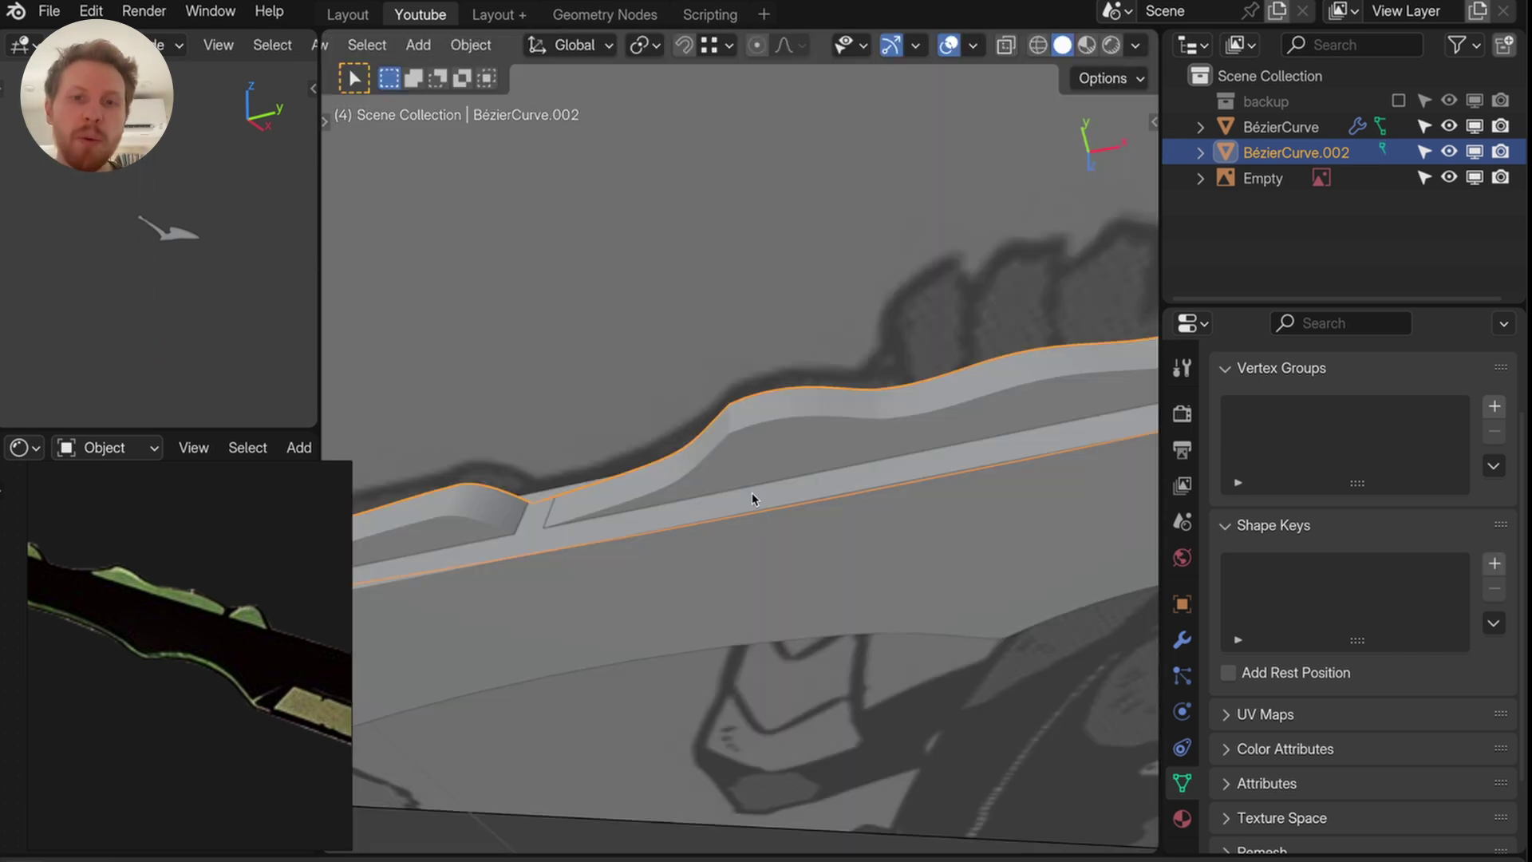
# - Select the grip piece together with the axe body and apply Shade Smooth to both meshes
pyautogui.scroll(-2, 751, 492)
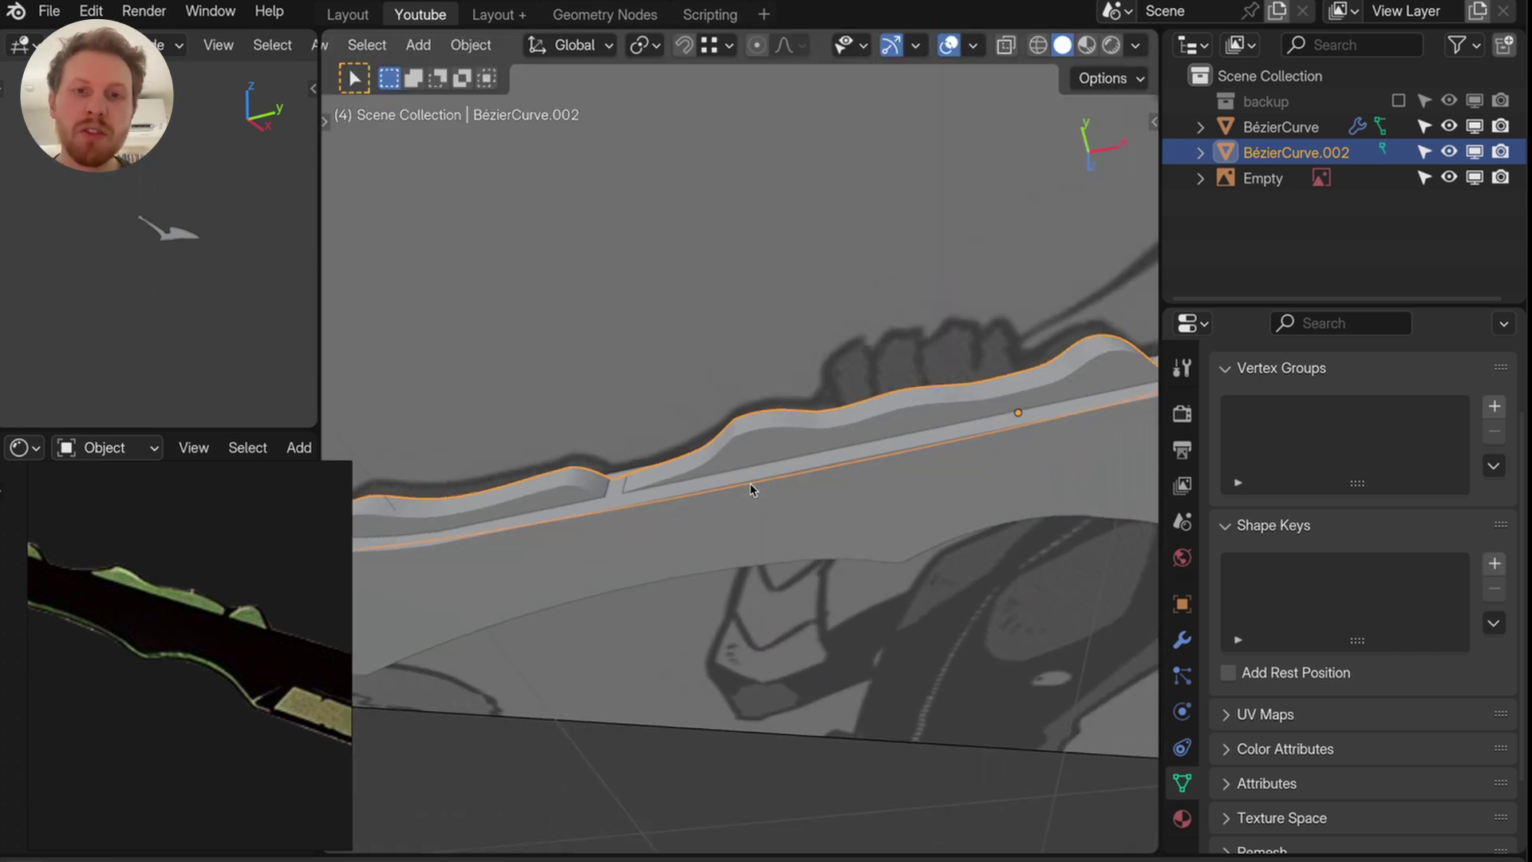
pyautogui.keyDown('shift'); pyautogui.click(794, 436); pyautogui.keyUp('shift')
pyautogui.click(804, 445)
pyautogui.click(805, 445)
pyautogui.keyDown('shift'); pyautogui.click(826, 486); pyautogui.keyUp('shift')
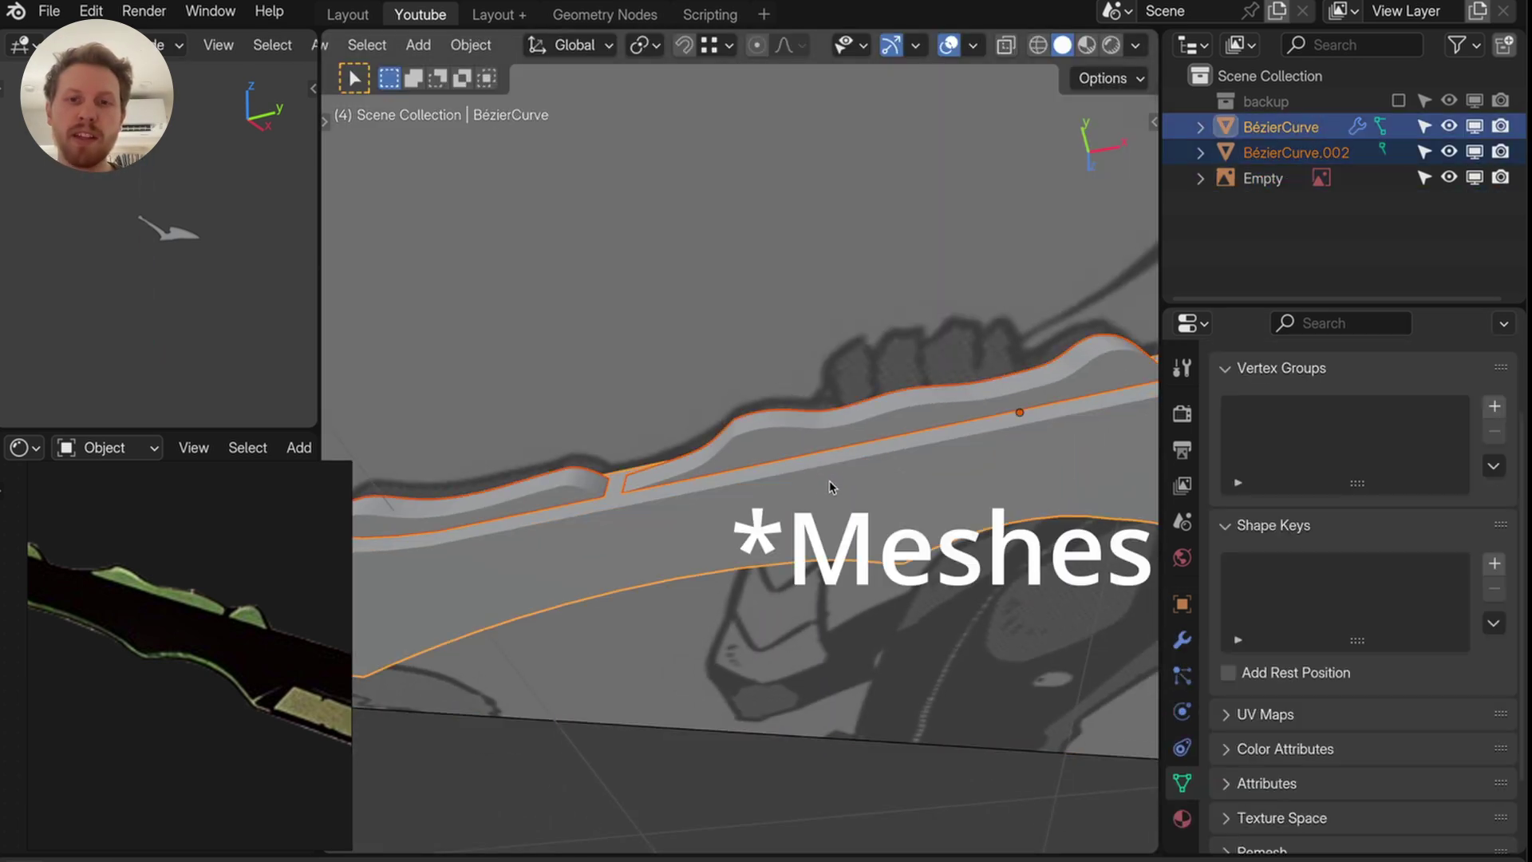
pyautogui.press('F3')
pyautogui.write('smooth')
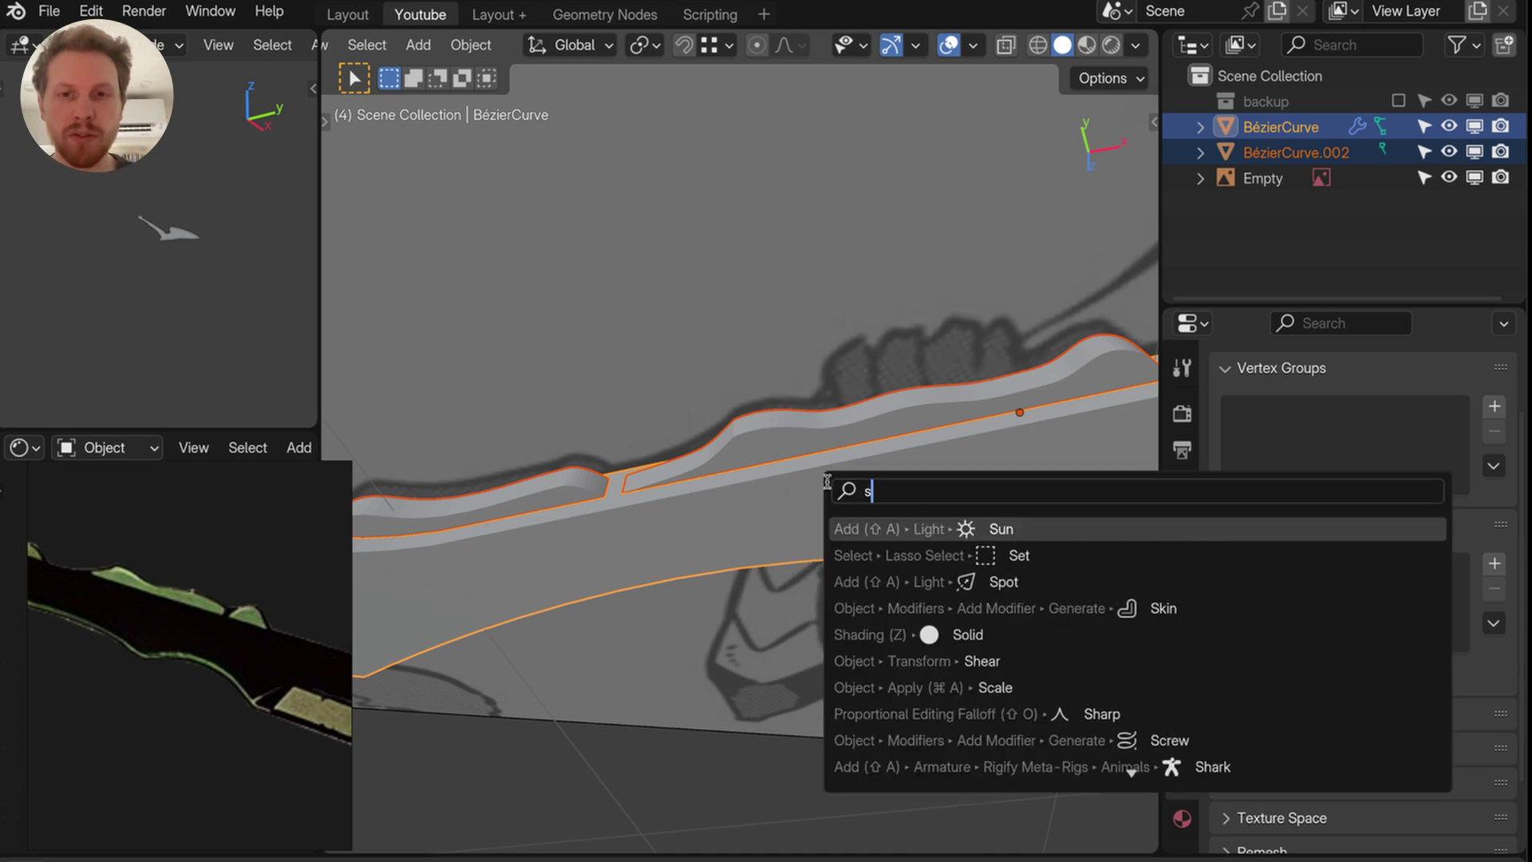
pyautogui.press('Down')
pyautogui.press('Down')
pyautogui.press('Return')
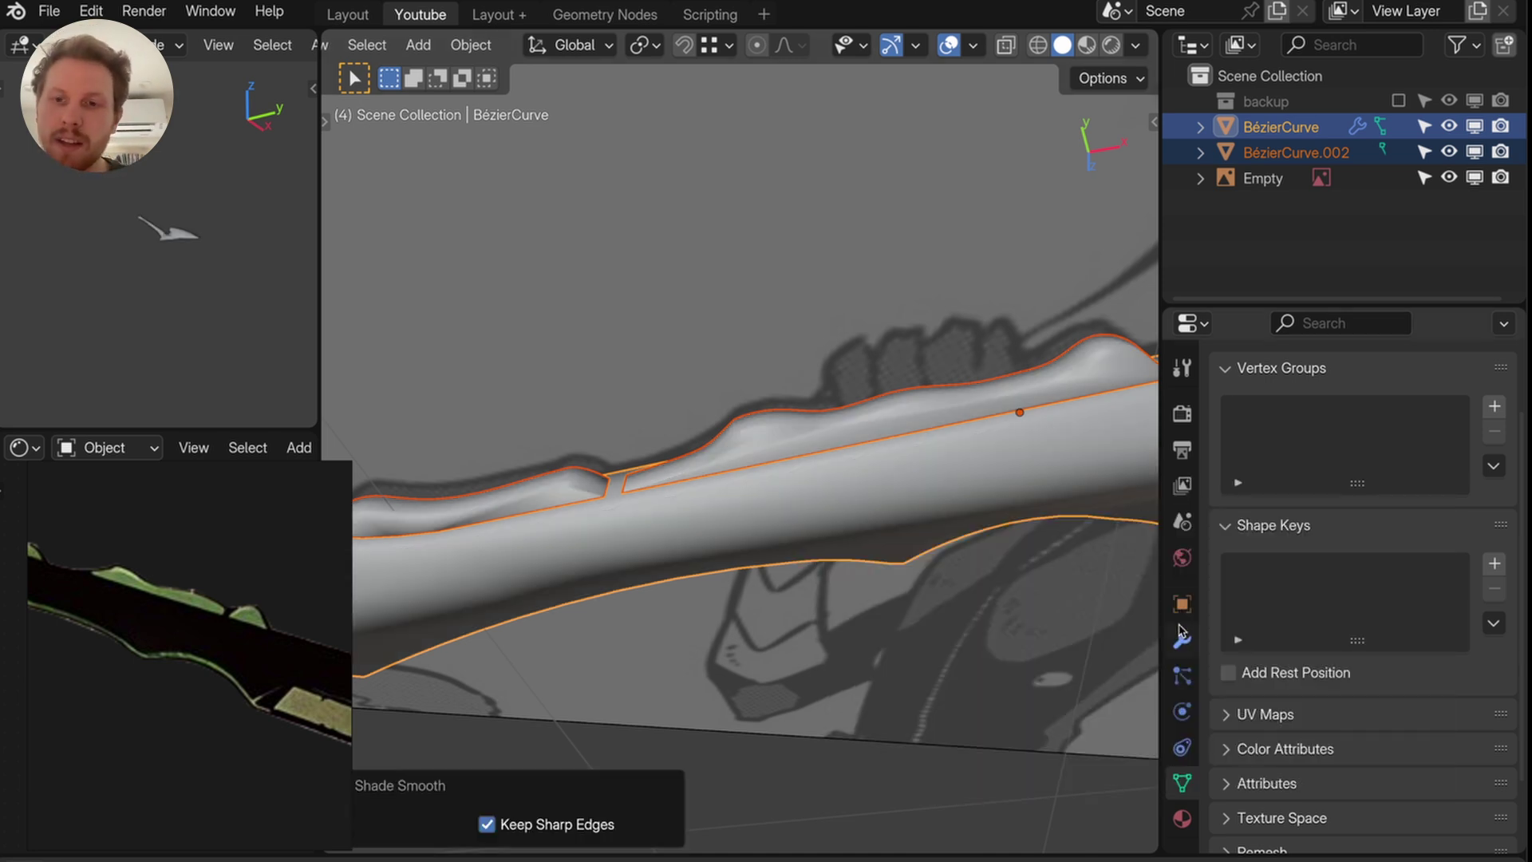
# - Add a Smooth by Angle modifier with a 30° angle to the axe body and the grip piece
pyautogui.click(1182, 638)
pyautogui.click(1332, 405)
pyautogui.write('s')
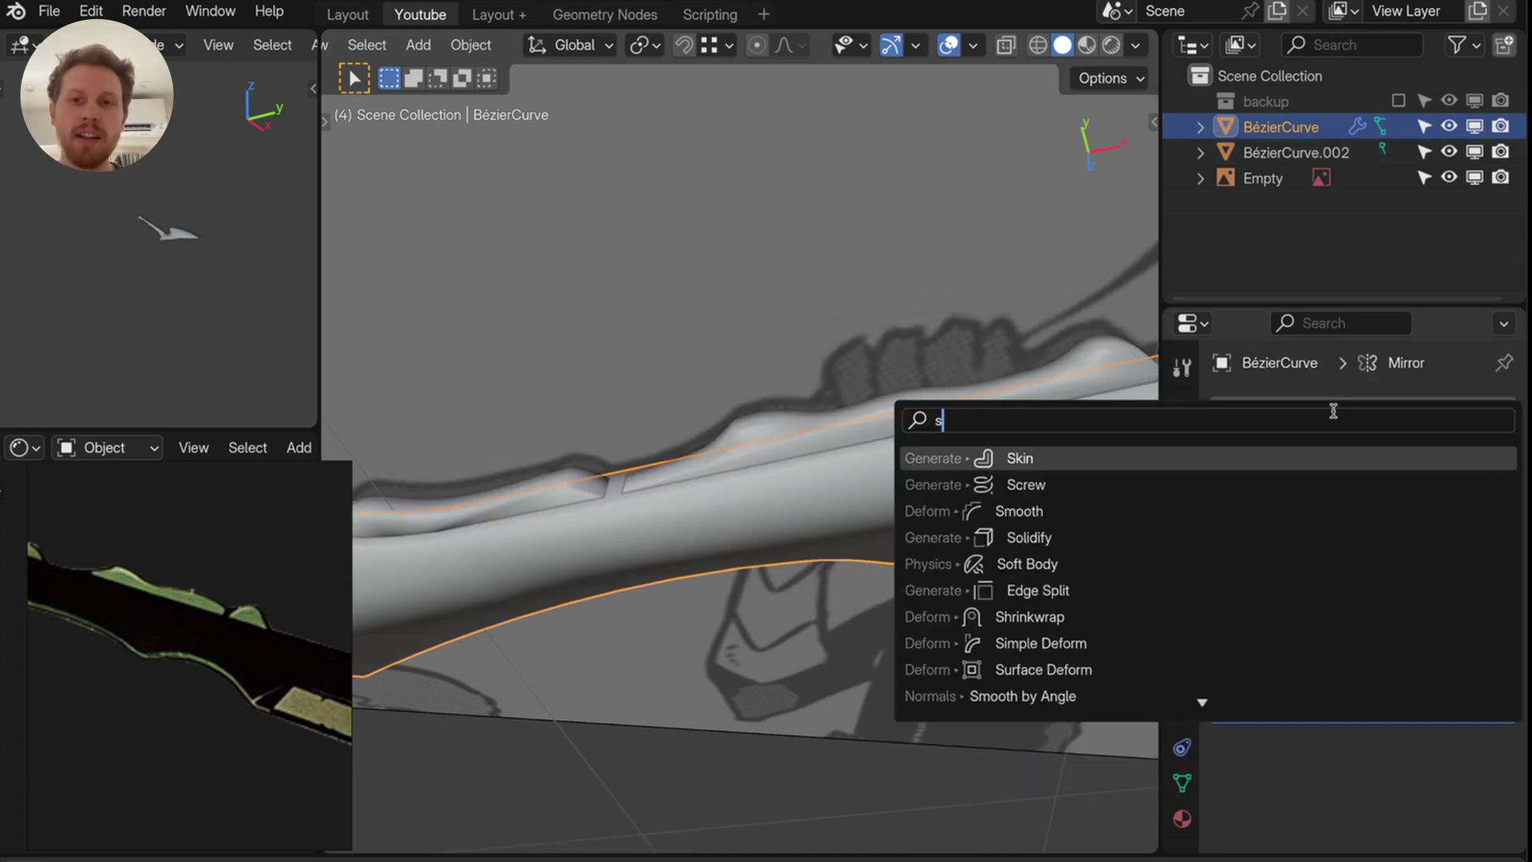
pyautogui.write('mooth by anlg')
pyautogui.press('Return')
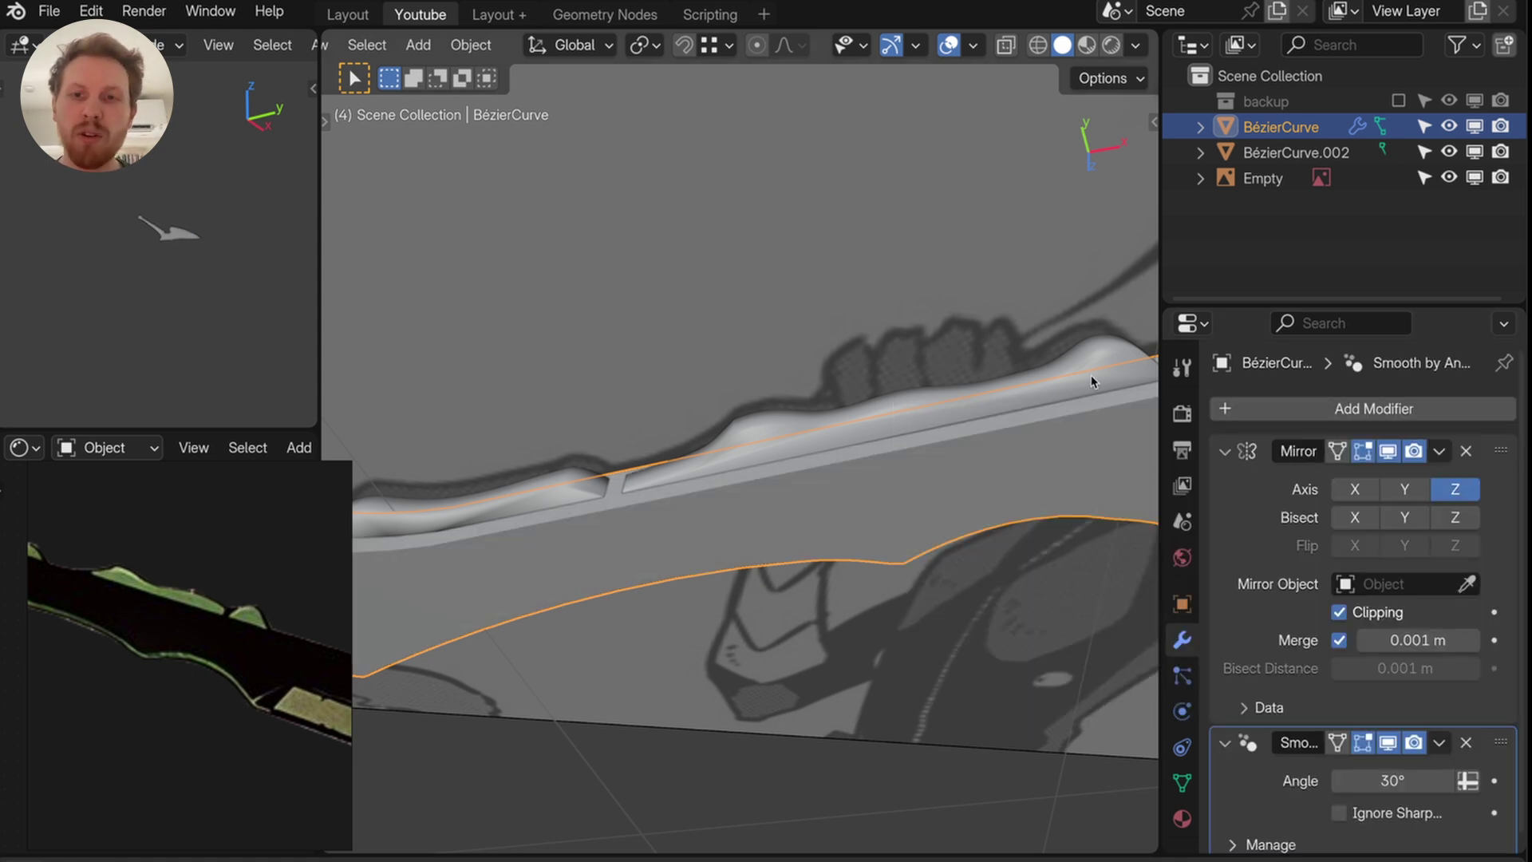
pyautogui.click(1085, 370)
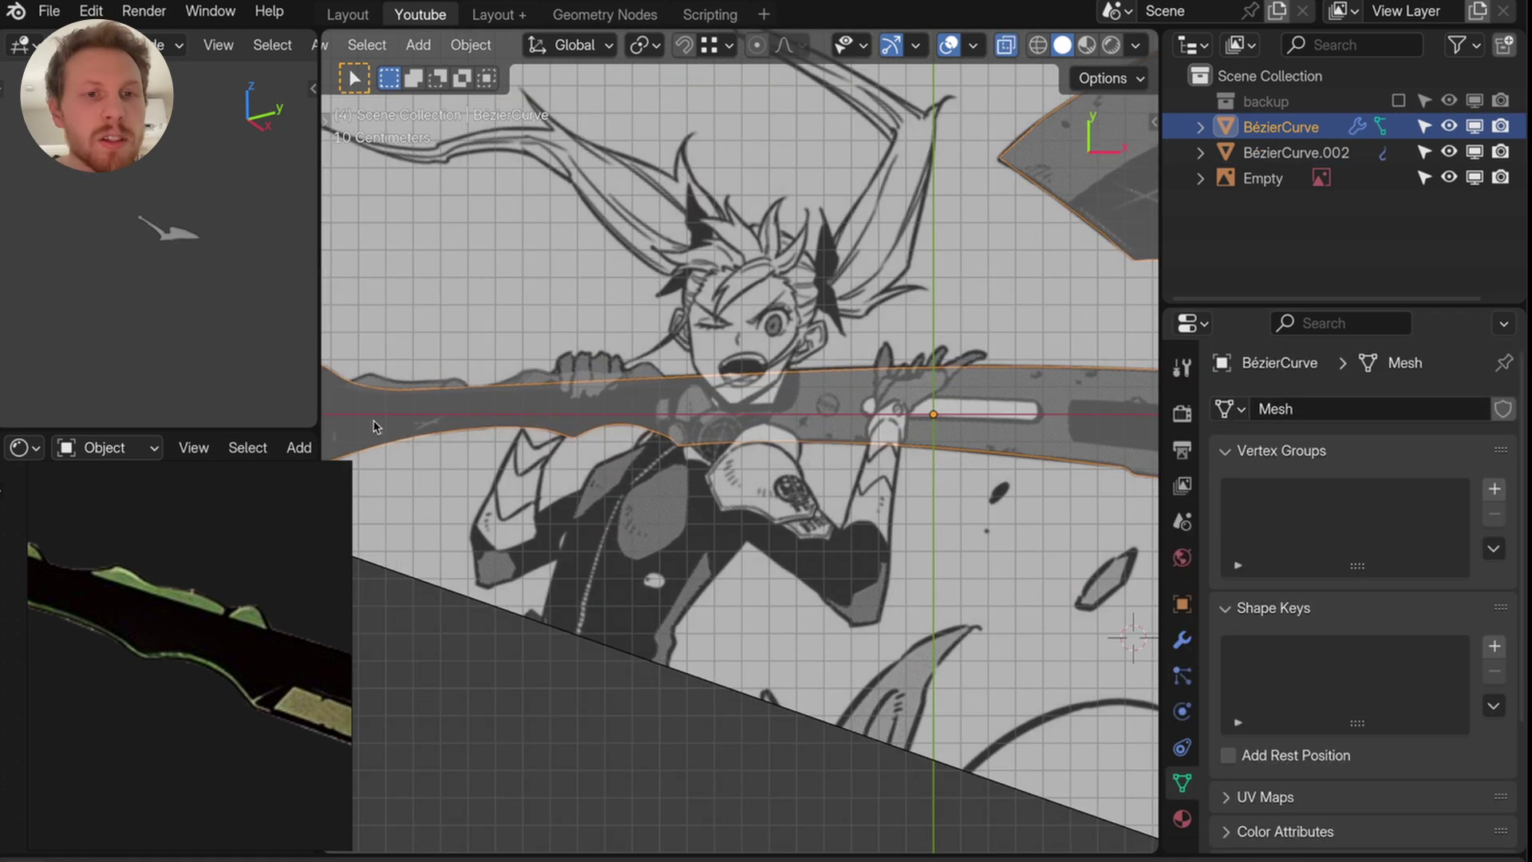
# - Add a mesh circle with 6 vertices at the hexagonal hole near the handle's end
pyautogui.keyDown('shift'); pyautogui.moveTo(374, 427); pyautogui.dragTo(484, 416, button='middle'); pyautogui.keyUp('shift')
pyautogui.keyDown('shift'); pyautogui.moveTo(959, 387); pyautogui.dragTo(585, 389, button='middle'); pyautogui.keyUp('shift')
pyautogui.keyDown('shift'); pyautogui.moveTo(880, 332); pyautogui.dragTo(635, 406, button='middle'); pyautogui.keyUp('shift')
pyautogui.scroll(1, 601, 357)
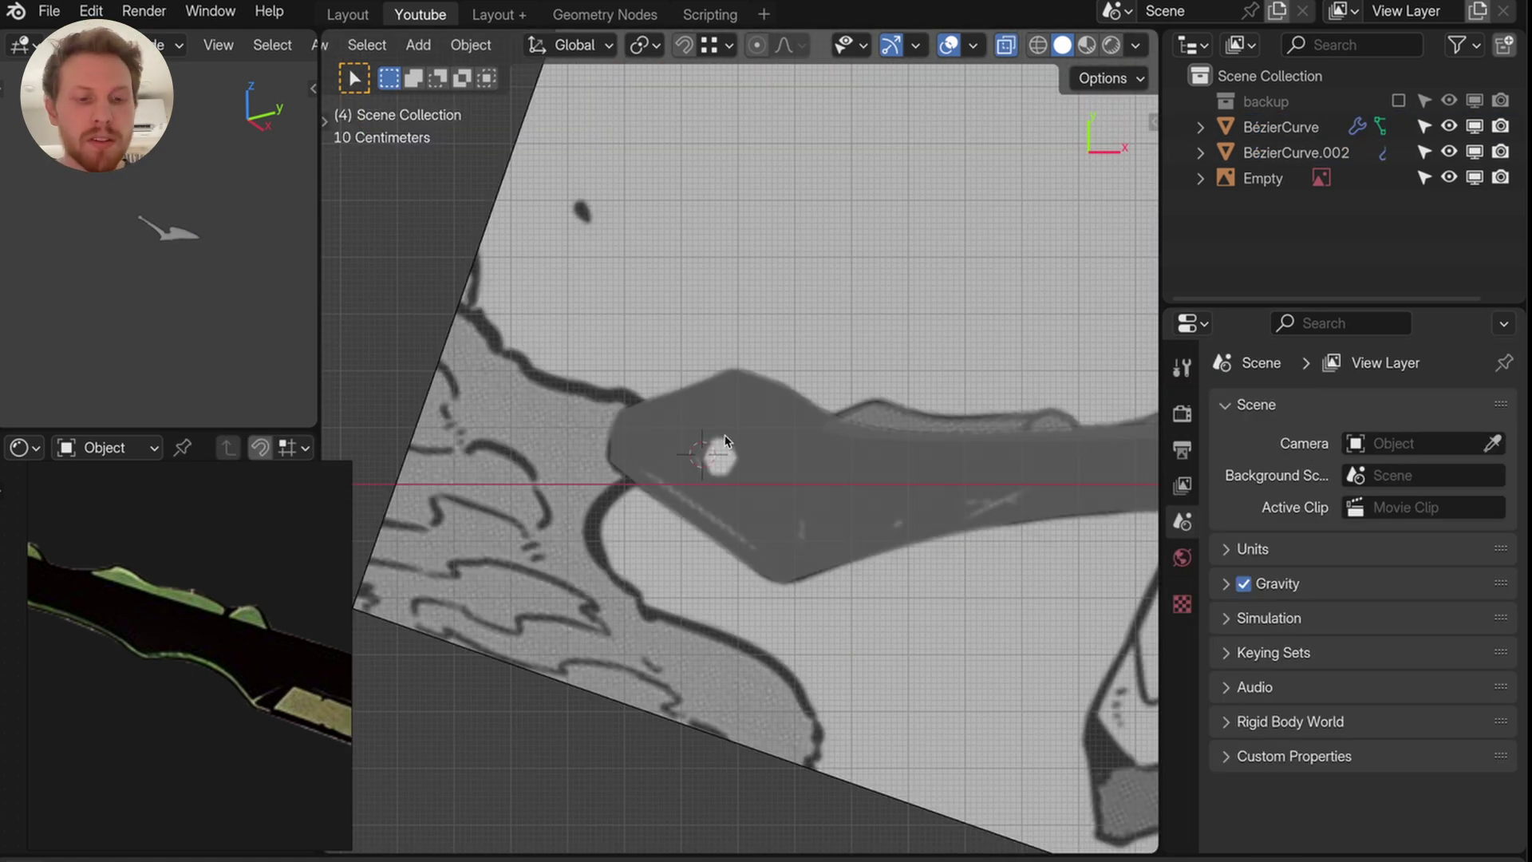
pyautogui.hotkey('shift', 'a')
pyautogui.click(838, 488)
pyautogui.click(566, 550)
pyautogui.write('6')
pyautogui.press('Return')
# - Scale, move and rotate the hexagon to match the hexagonal hole in the reference at the handle's end
pyautogui.scroll(-4, 817, 390)
pyautogui.press('s')
pyautogui.click(765, 445)
pyautogui.scroll(4, 764, 445)
pyautogui.press('g')
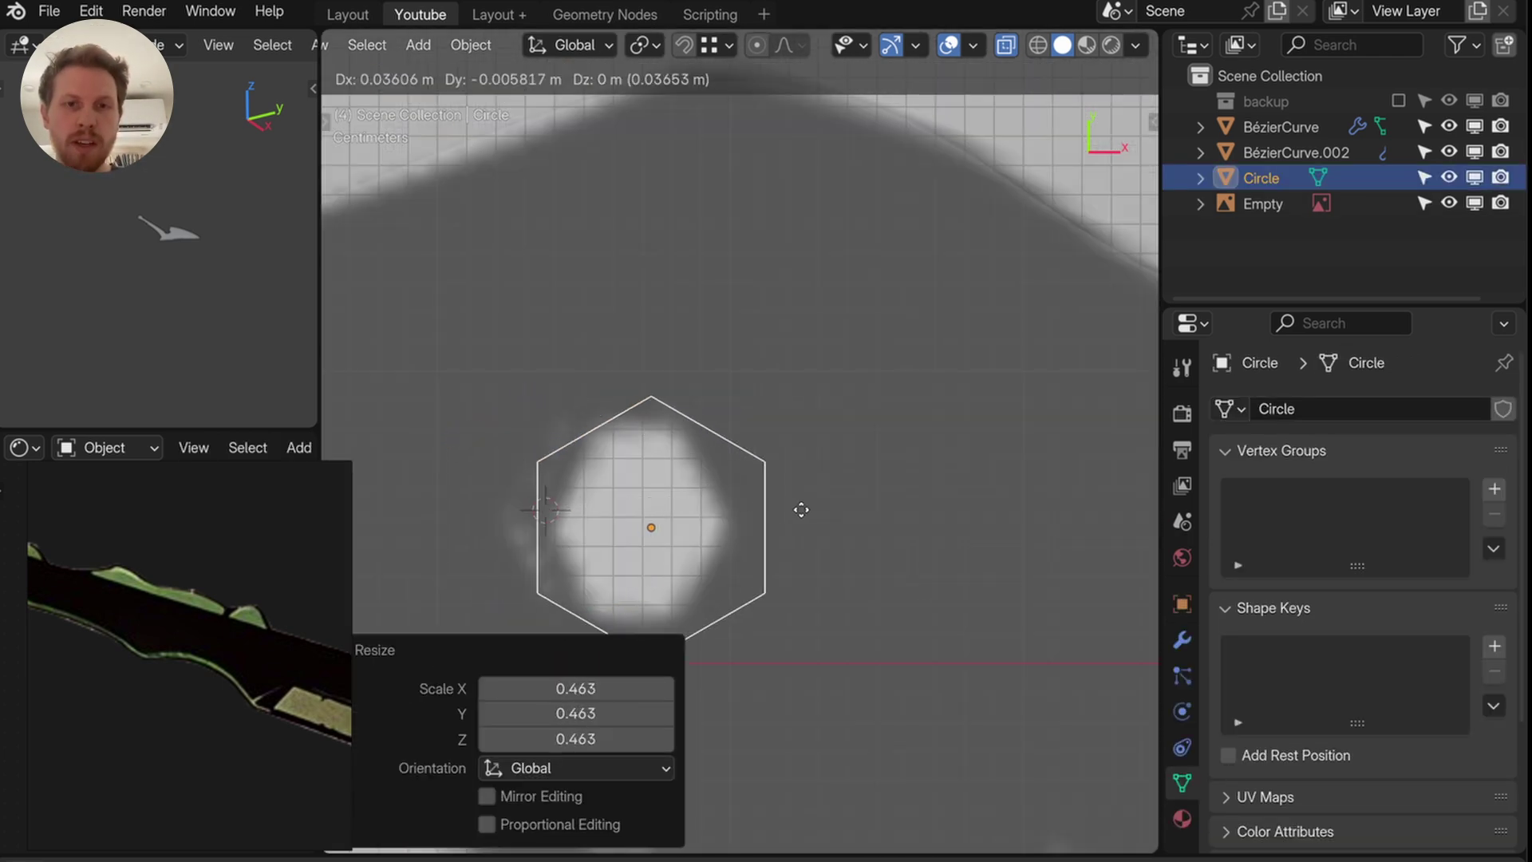
pyautogui.click(801, 510)
pyautogui.press('r')
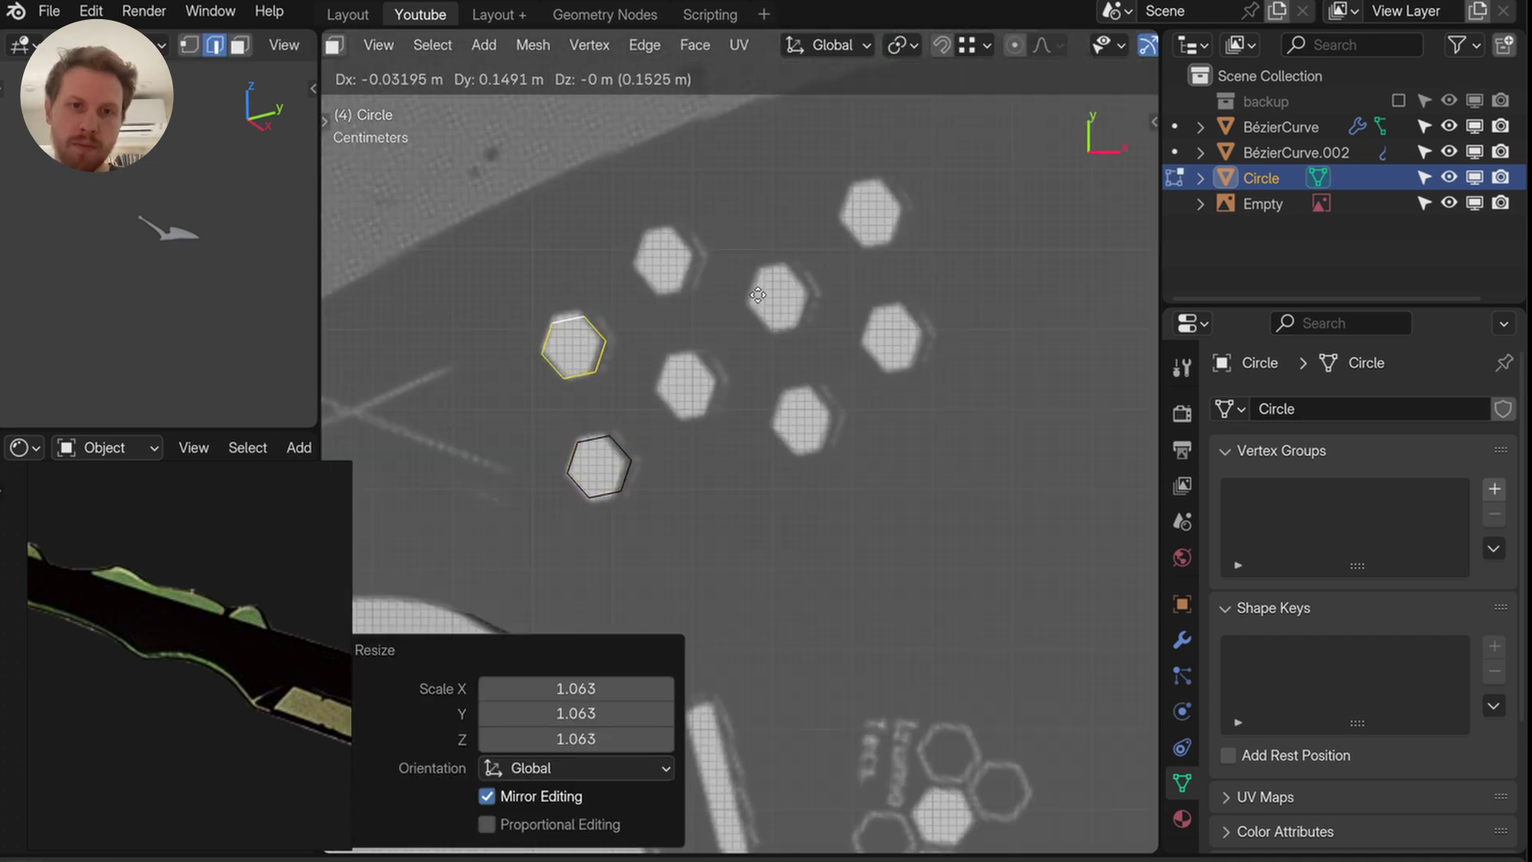
# - Place duplicates of the hexagon over the hexagonal holes in the blade, rotating them to match the reference
pyautogui.click(758, 293)
pyautogui.hotkey('shift', 'd')
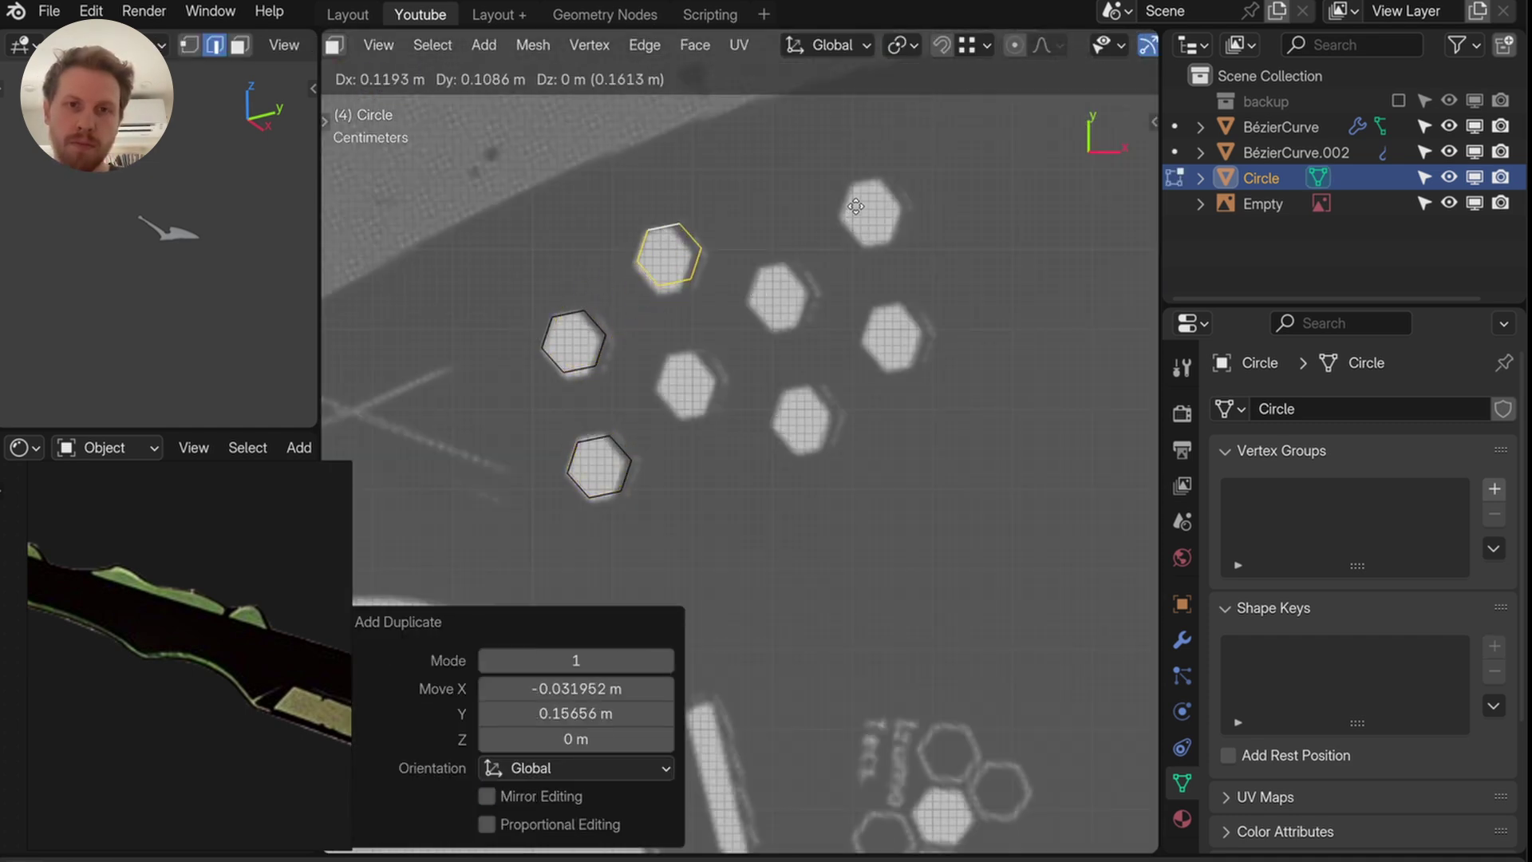
pyautogui.click(856, 207)
pyautogui.press('r')
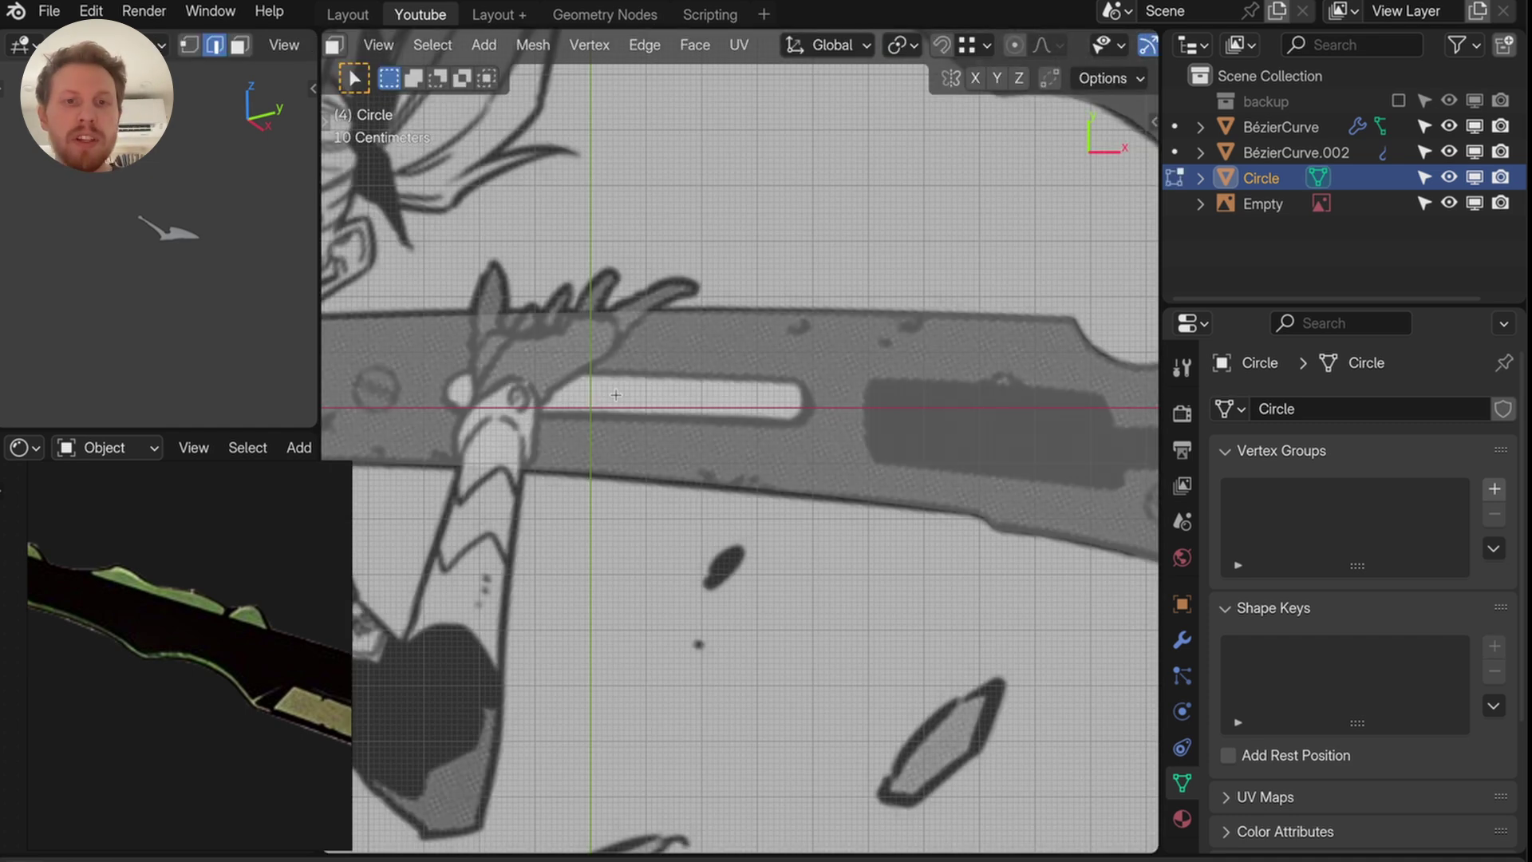
# - Add a circle with 12 vertices to the hexagon mesh for the long slot in the handle
pyautogui.keyDown('ctrl'); pyautogui.hscroll(-2, 718, 395); pyautogui.keyUp('ctrl')
pyautogui.hotkey('shift', 'a')
pyautogui.click(638, 450)
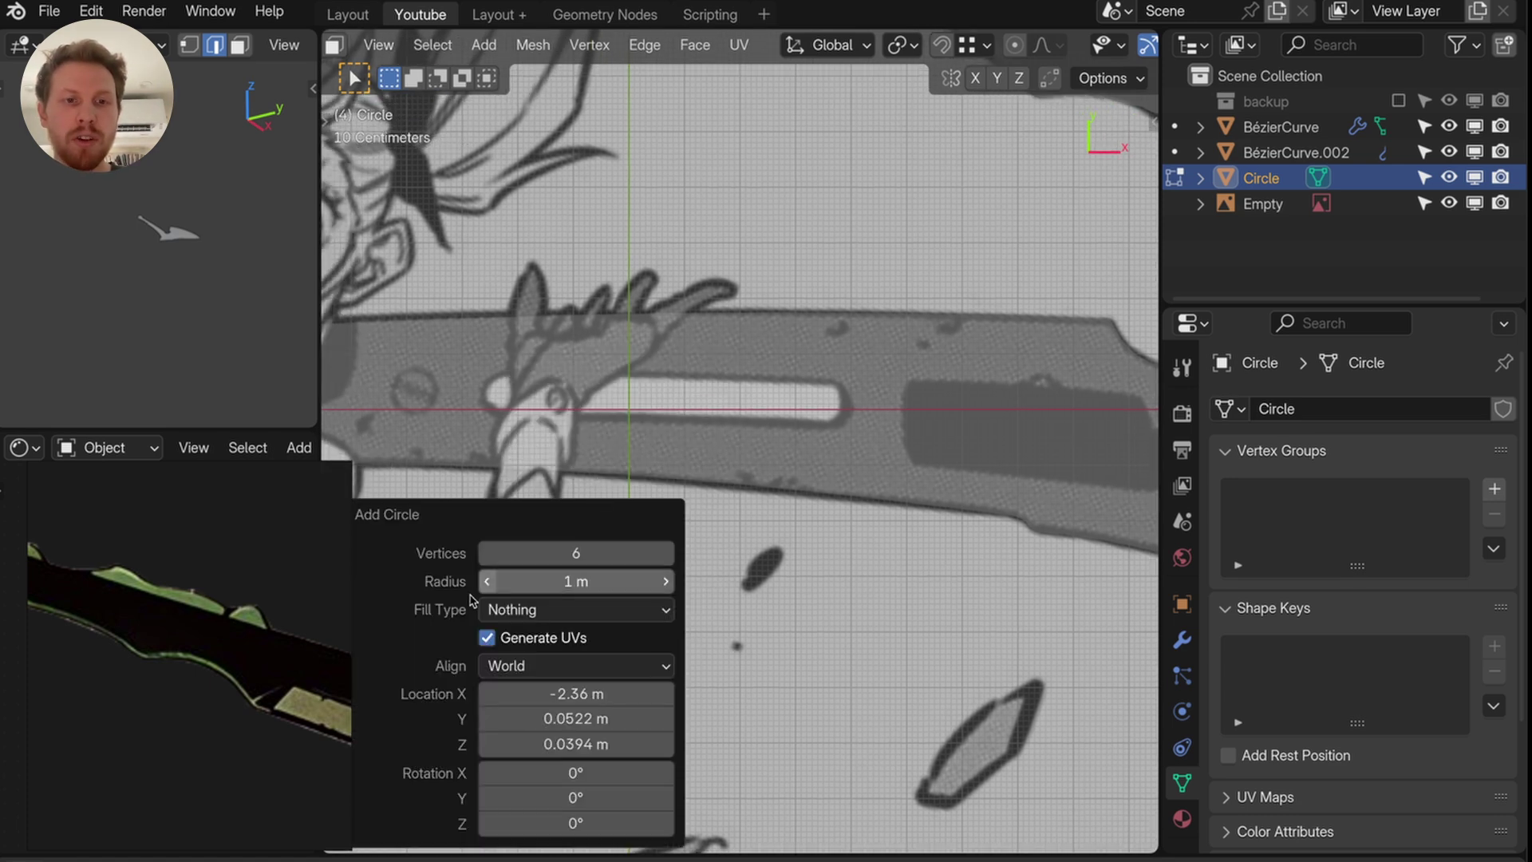
pyautogui.click(571, 554)
pyautogui.write('12')
pyautogui.press('Return')
pyautogui.press('KP_Decimal')
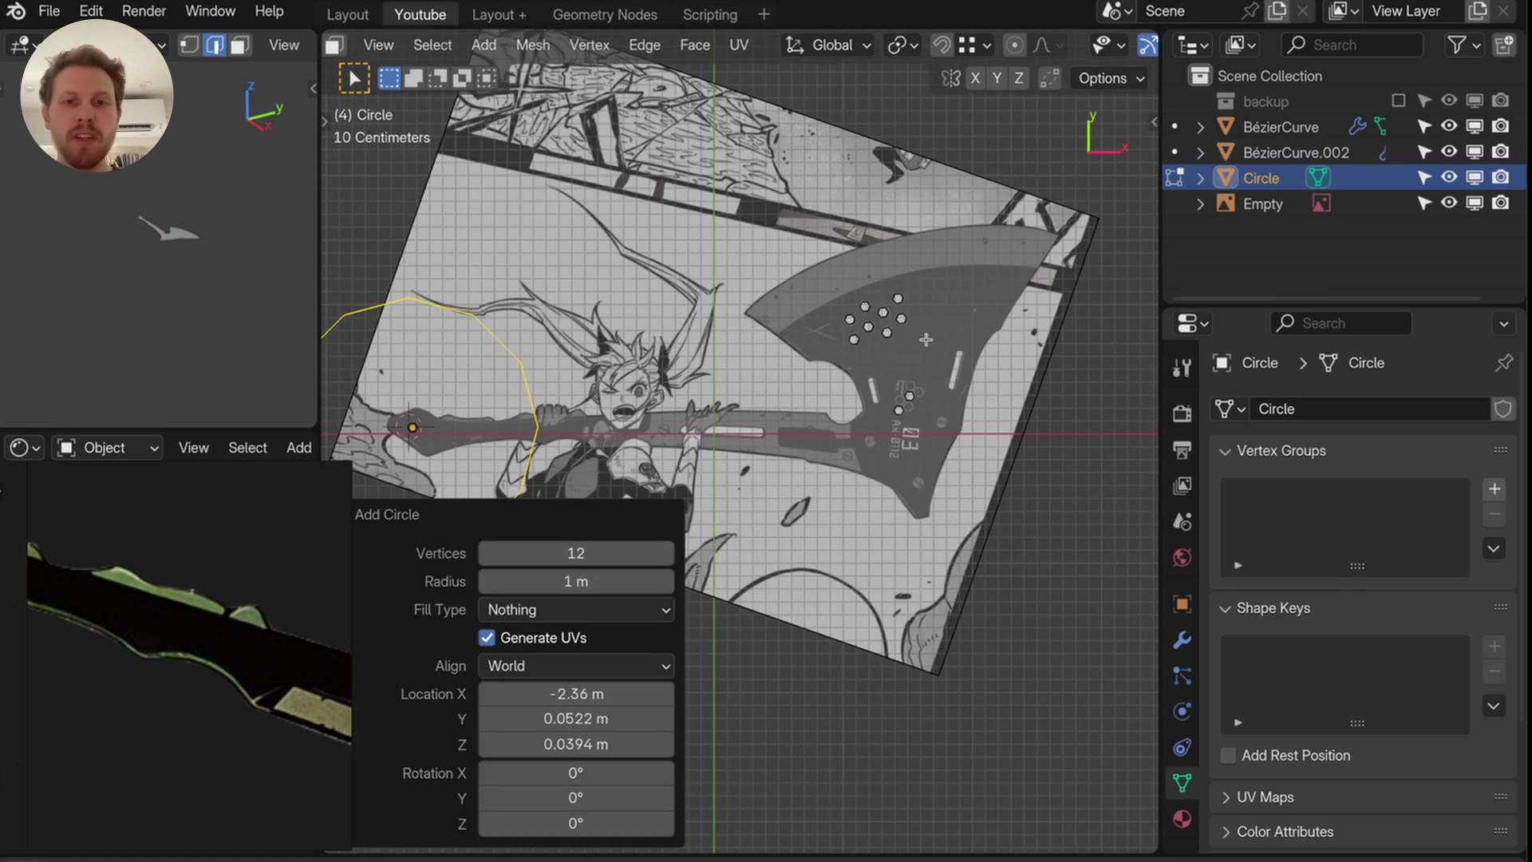
# - Fit the circle to the blade-side end of the handle's long slot and delete the vertices of its inner half
pyautogui.press('1')
pyautogui.keyDown('shift'); pyautogui.moveTo(792, 373); pyautogui.dragTo(885, 397, button='middle'); pyautogui.keyUp('shift')
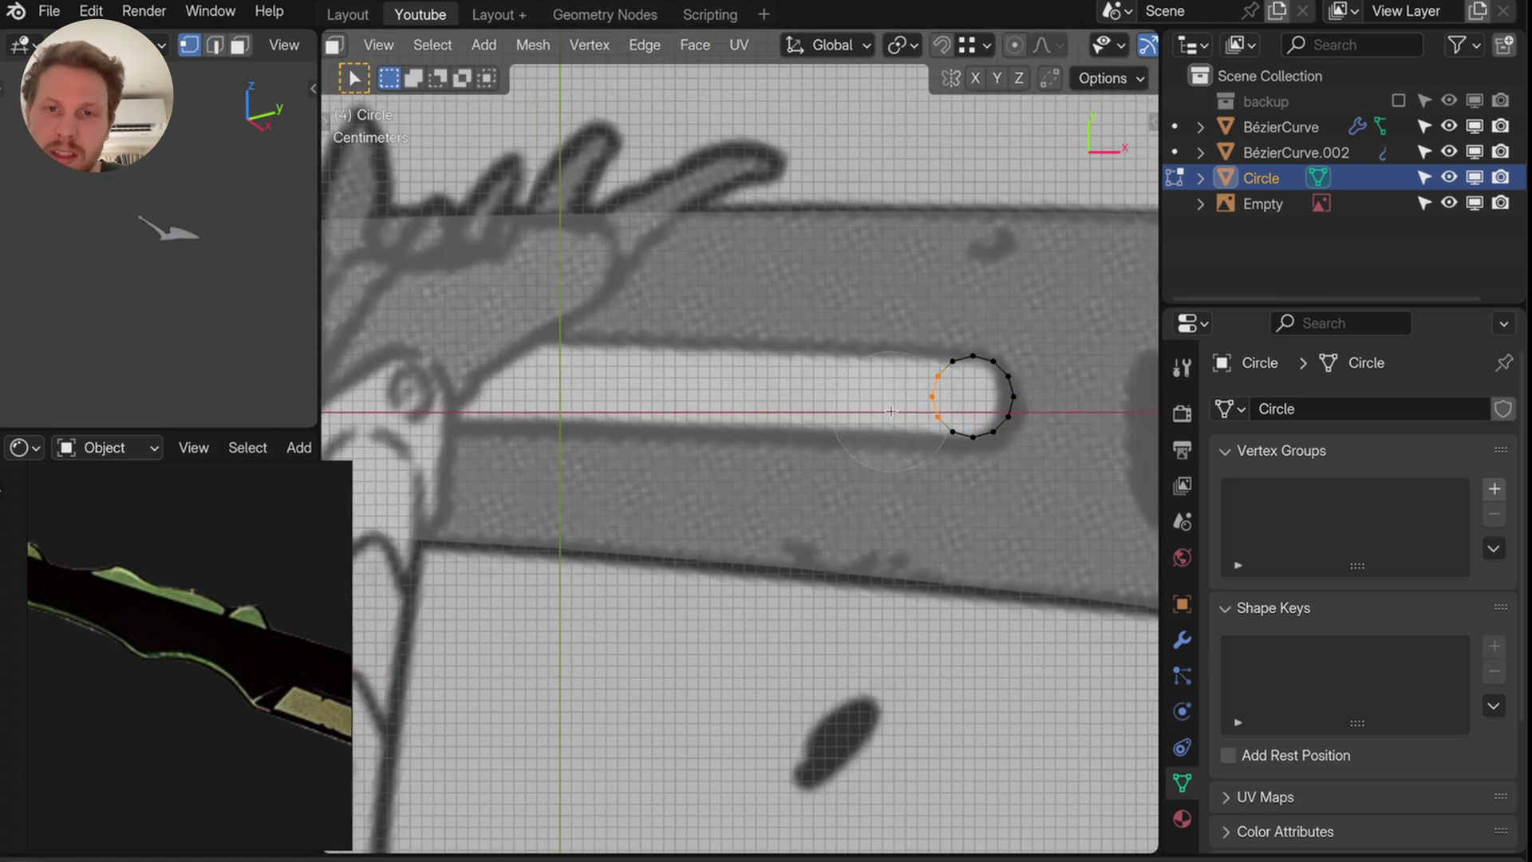
pyautogui.press('x')
pyautogui.press('x')
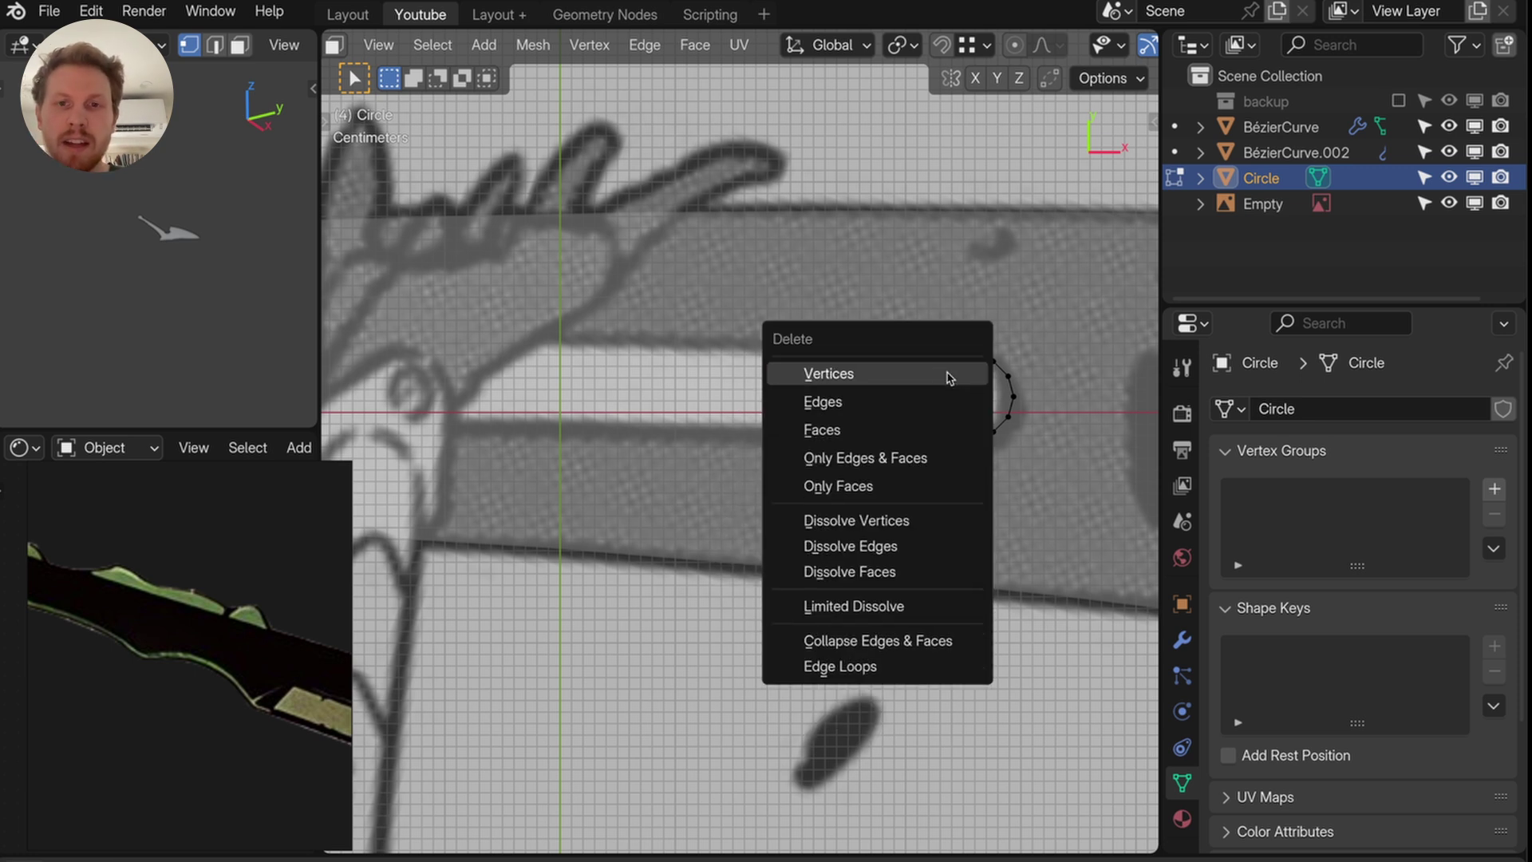
pyautogui.click(950, 378)
# - Duplicate the half circle, flip it with a scale of -1 along X, and position it at the slot's opposite end
pyautogui.press('a')
pyautogui.keyDown('shift'); pyautogui.moveTo(976, 384); pyautogui.dragTo(998, 386, button='middle'); pyautogui.keyUp('shift')
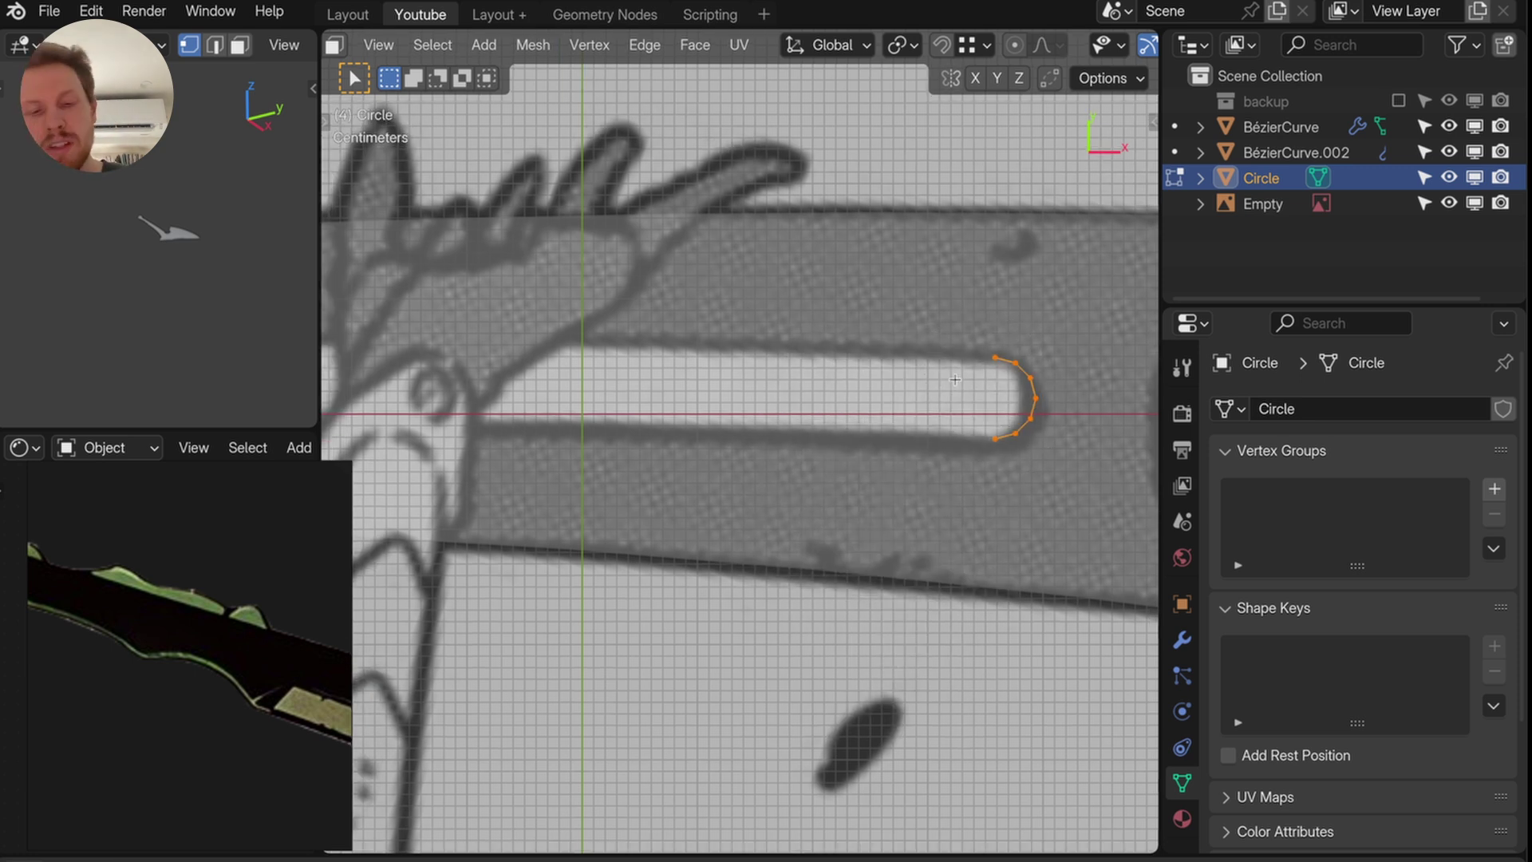
pyautogui.press('g')
pyautogui.rightClick(954, 378)
pyautogui.press('g')
pyautogui.click(821, 378)
pyautogui.press('s')
pyautogui.press('x')
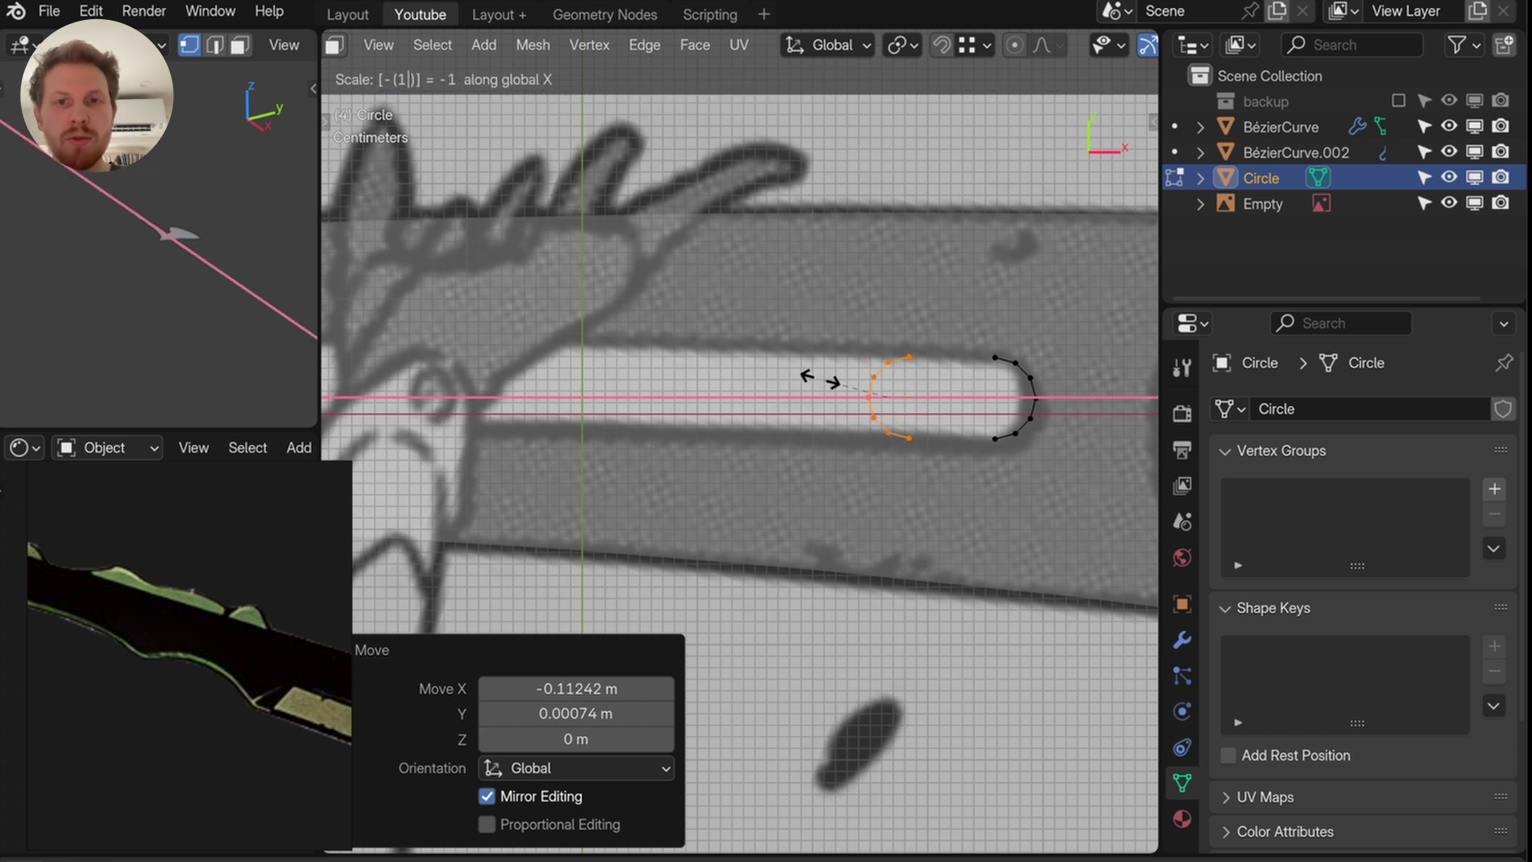
pyautogui.press('Return')
pyautogui.press('g')
pyautogui.click(568, 377)
pyautogui.press('g')
pyautogui.keyDown('shift'); pyautogui.moveTo(564, 375); pyautogui.dragTo(672, 329, button='middle'); pyautogui.keyUp('shift')
pyautogui.click(572, 340)
# - Connect the matching end vertices of the two half circles with straight edges to close the slot outline
pyautogui.click(588, 324)
pyautogui.keyDown('shift'); pyautogui.click(1095, 312); pyautogui.keyUp('shift')
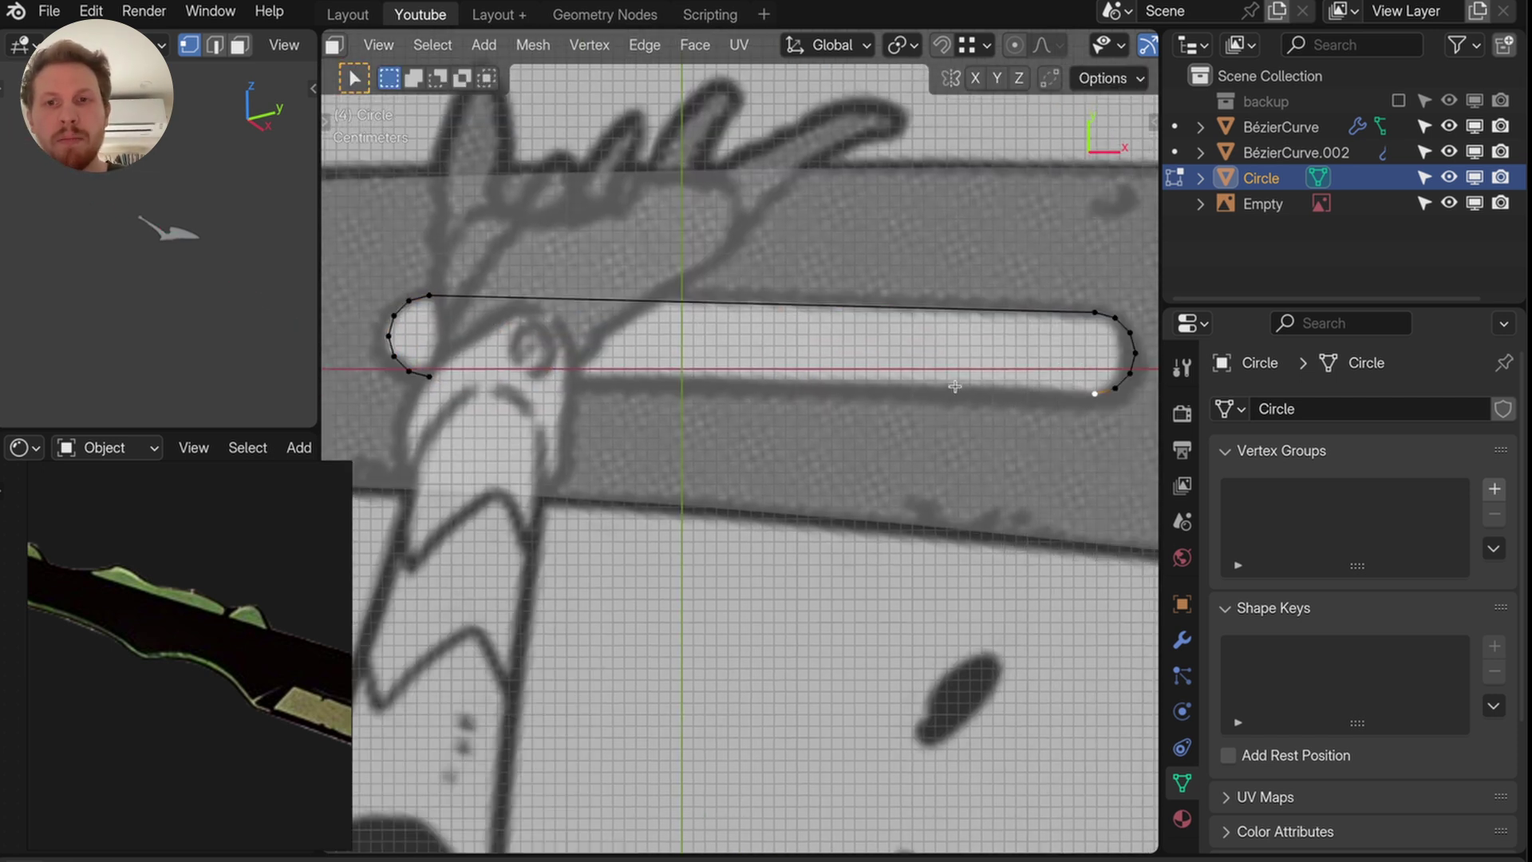
pyautogui.scroll(-11, 614, 370)
pyautogui.press('Tab')
# - Turn off X-ray and extrude the hexagon and slot outlines into solid cutters passing through the blade
pyautogui.keyDown('shift'); pyautogui.moveTo(776, 362); pyautogui.dragTo(528, 381, button='middle'); pyautogui.keyUp('shift')
pyautogui.scroll(1, 782, 307)
pyautogui.press('Tab')
pyautogui.scroll(2, 782, 306)
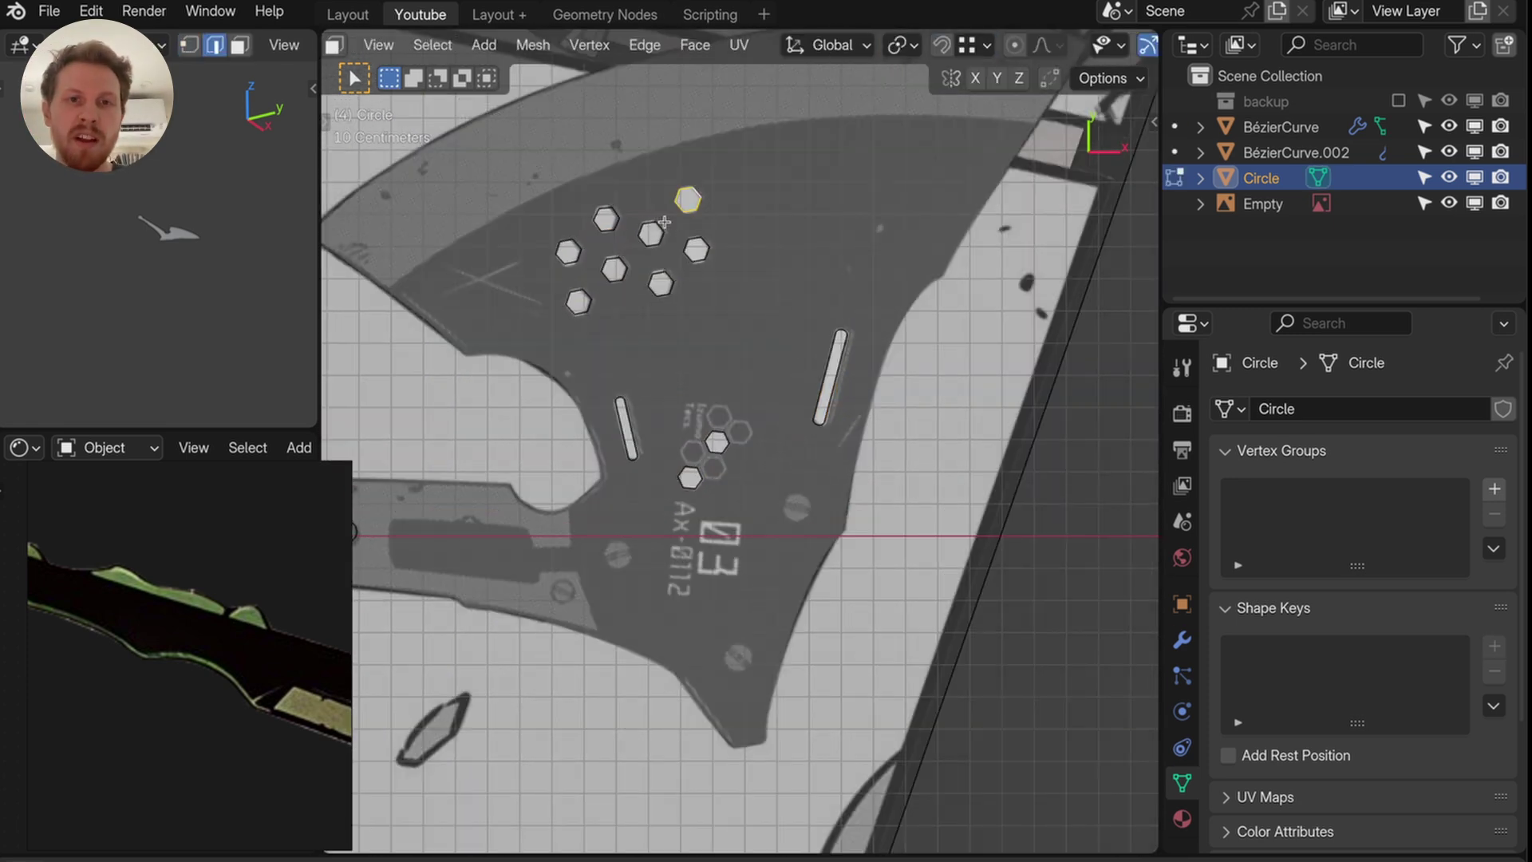
pyautogui.moveTo(657, 265); pyautogui.dragTo(810, 411, button='middle')
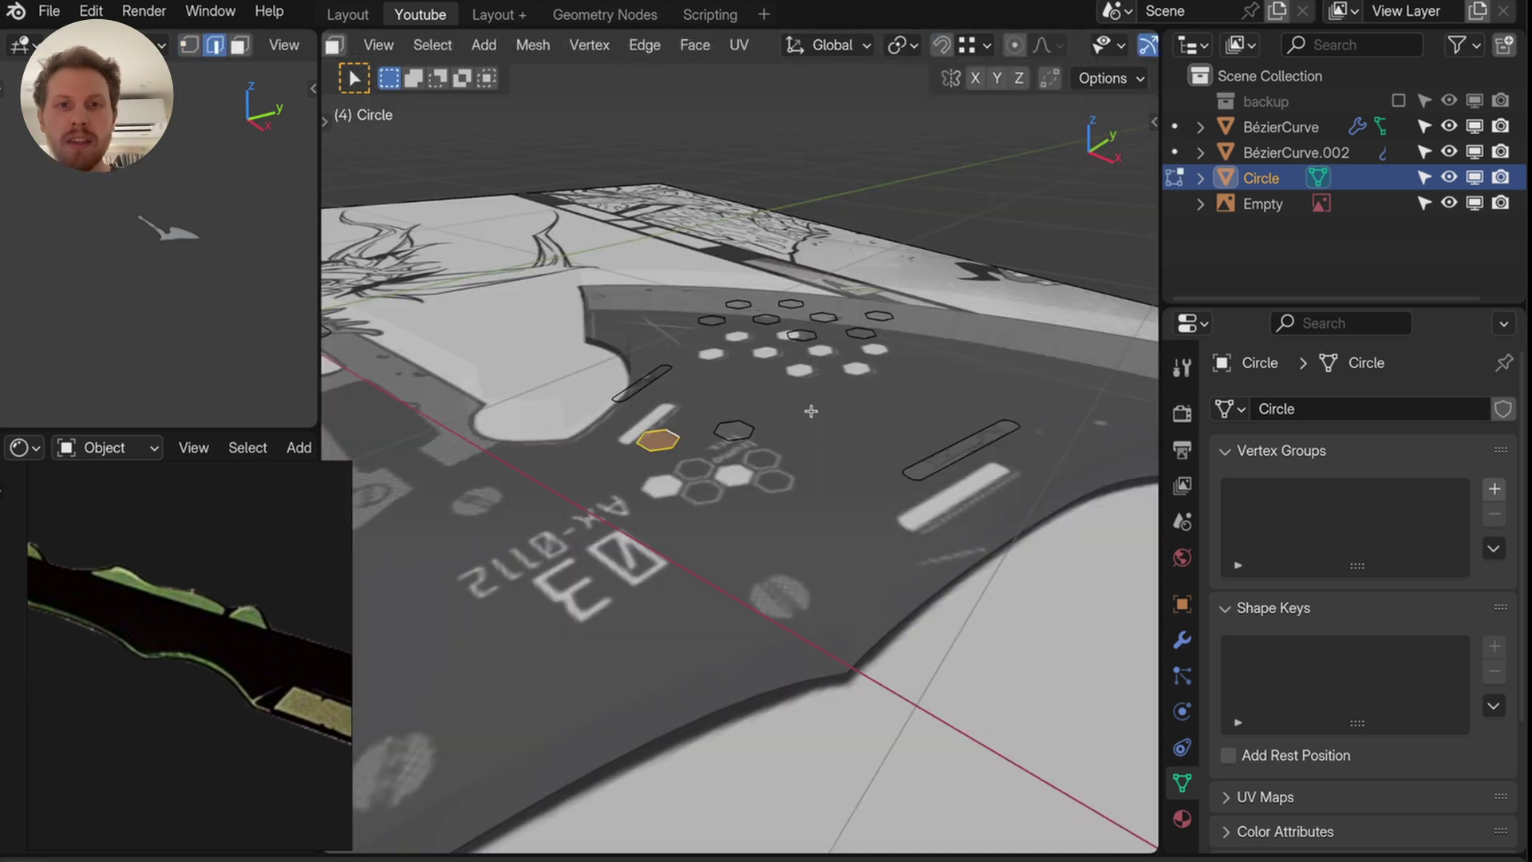
pyautogui.hscroll(5, 1073, 53)
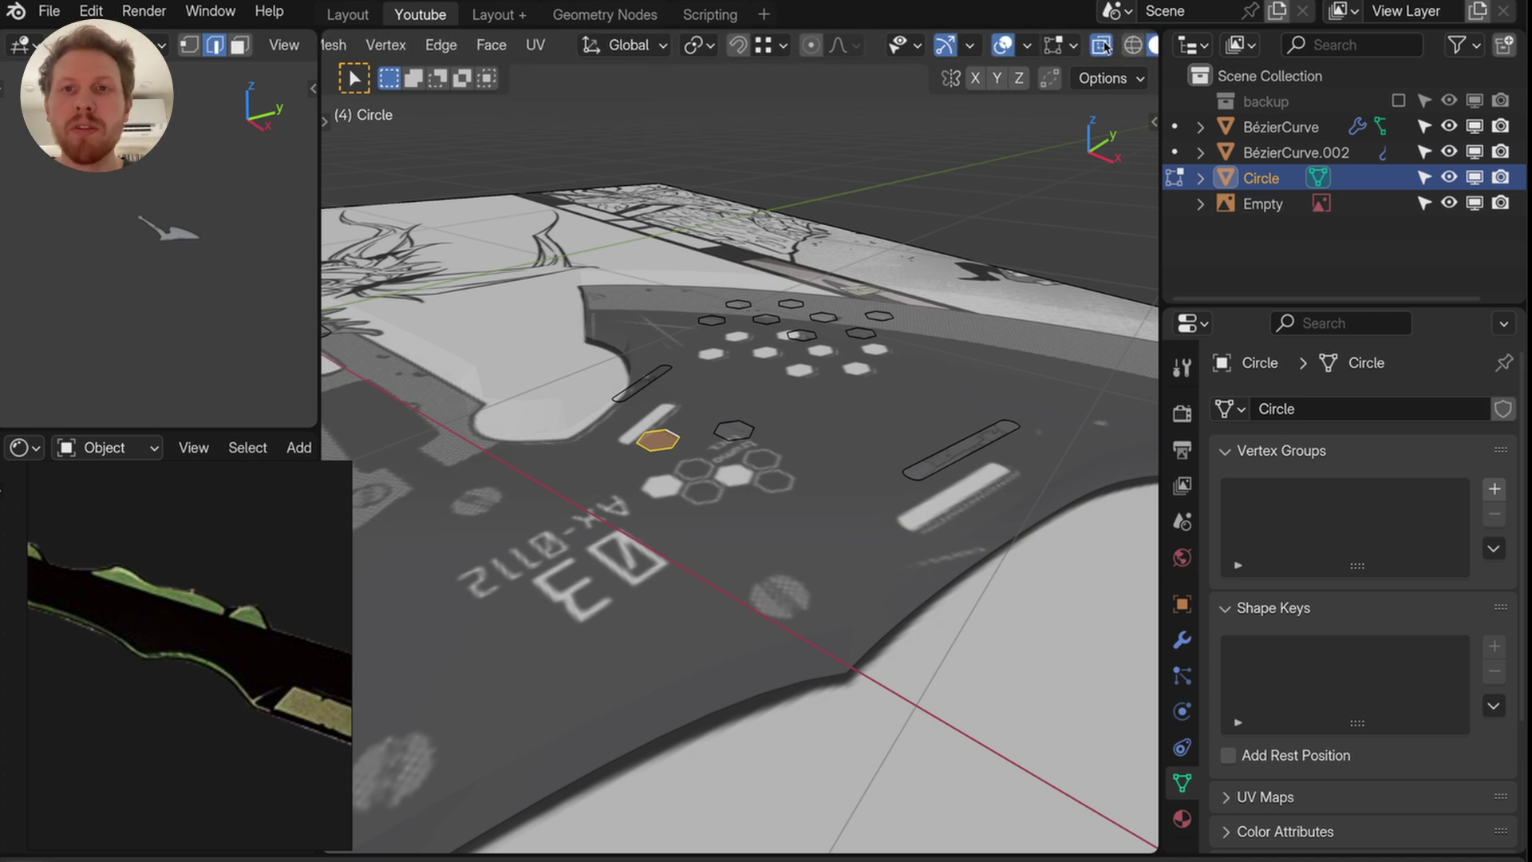
pyautogui.click(1101, 46)
pyautogui.press('e')
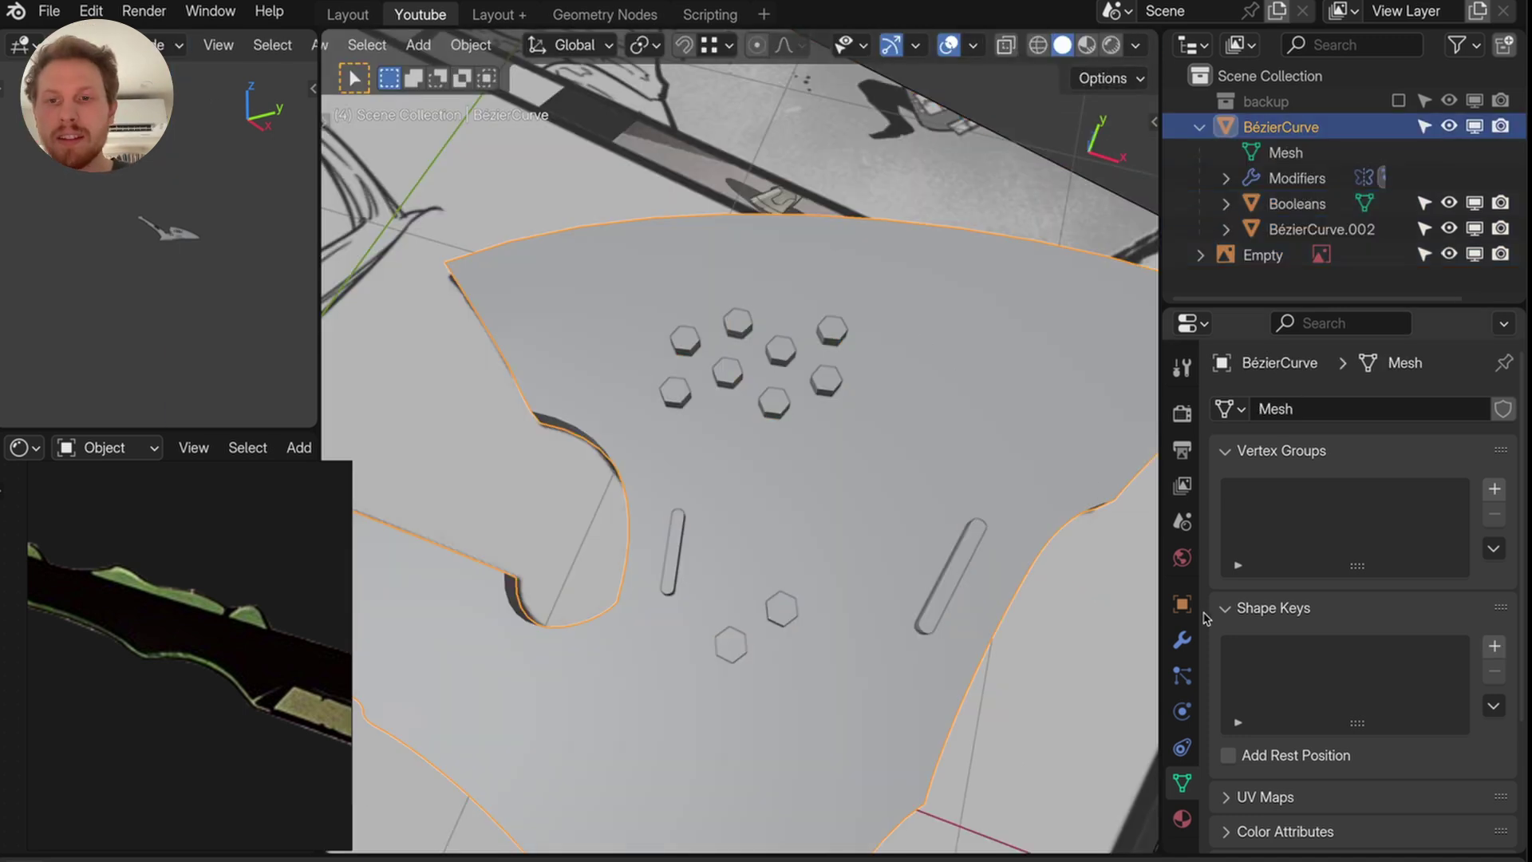
# - Add a Boolean Difference modifier to the axe body using the Booleans object, and hide that cutter object
pyautogui.click(1182, 640)
pyautogui.click(1268, 413)
pyautogui.write('boolea')
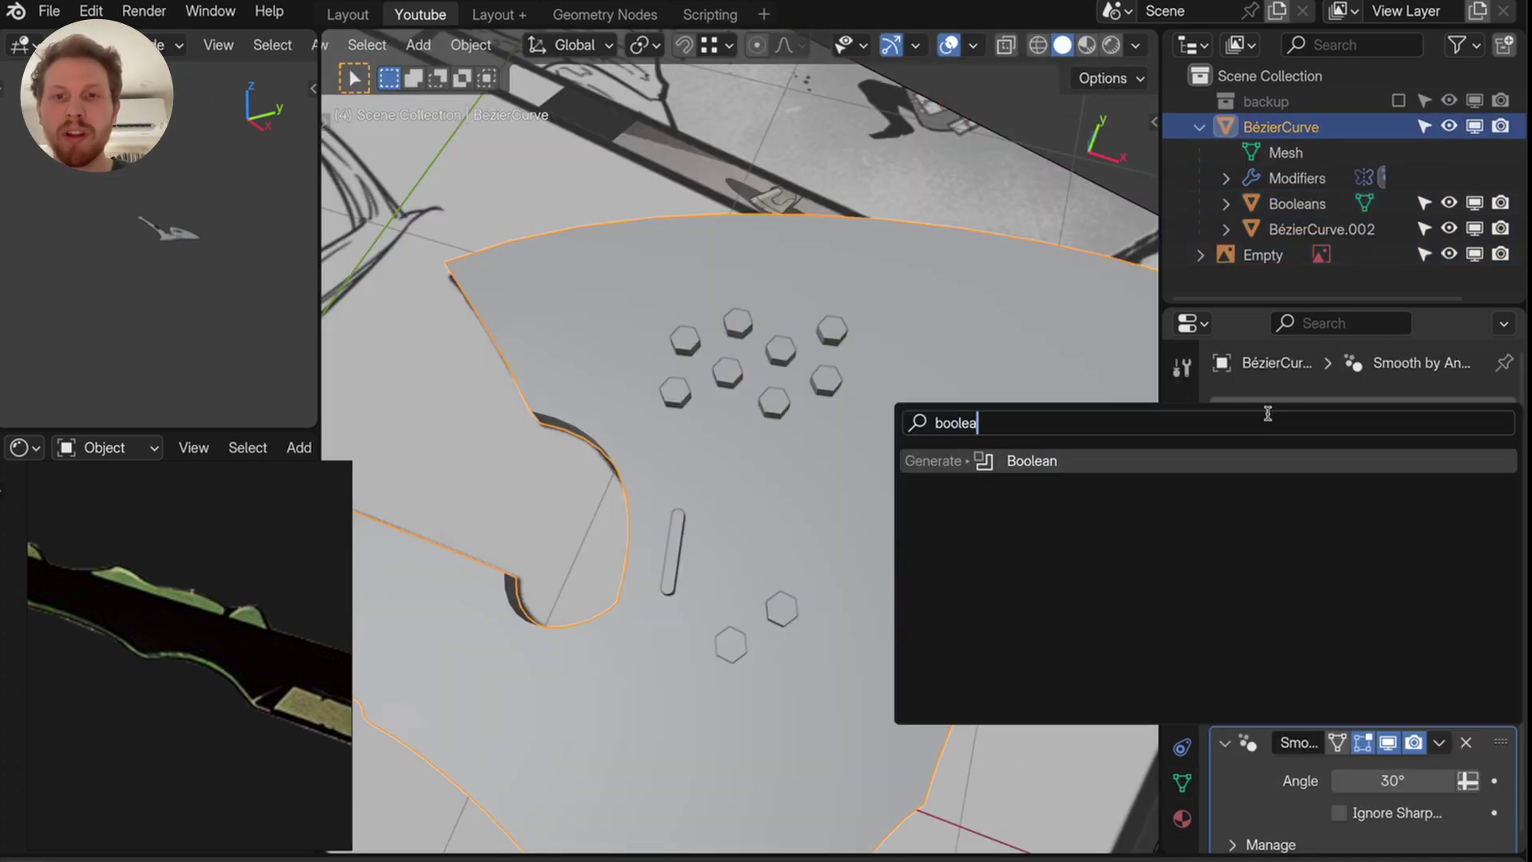
pyautogui.press('Return')
pyautogui.click(1382, 621)
pyautogui.write('booleans')
pyautogui.press('Return')
pyautogui.click(1297, 203)
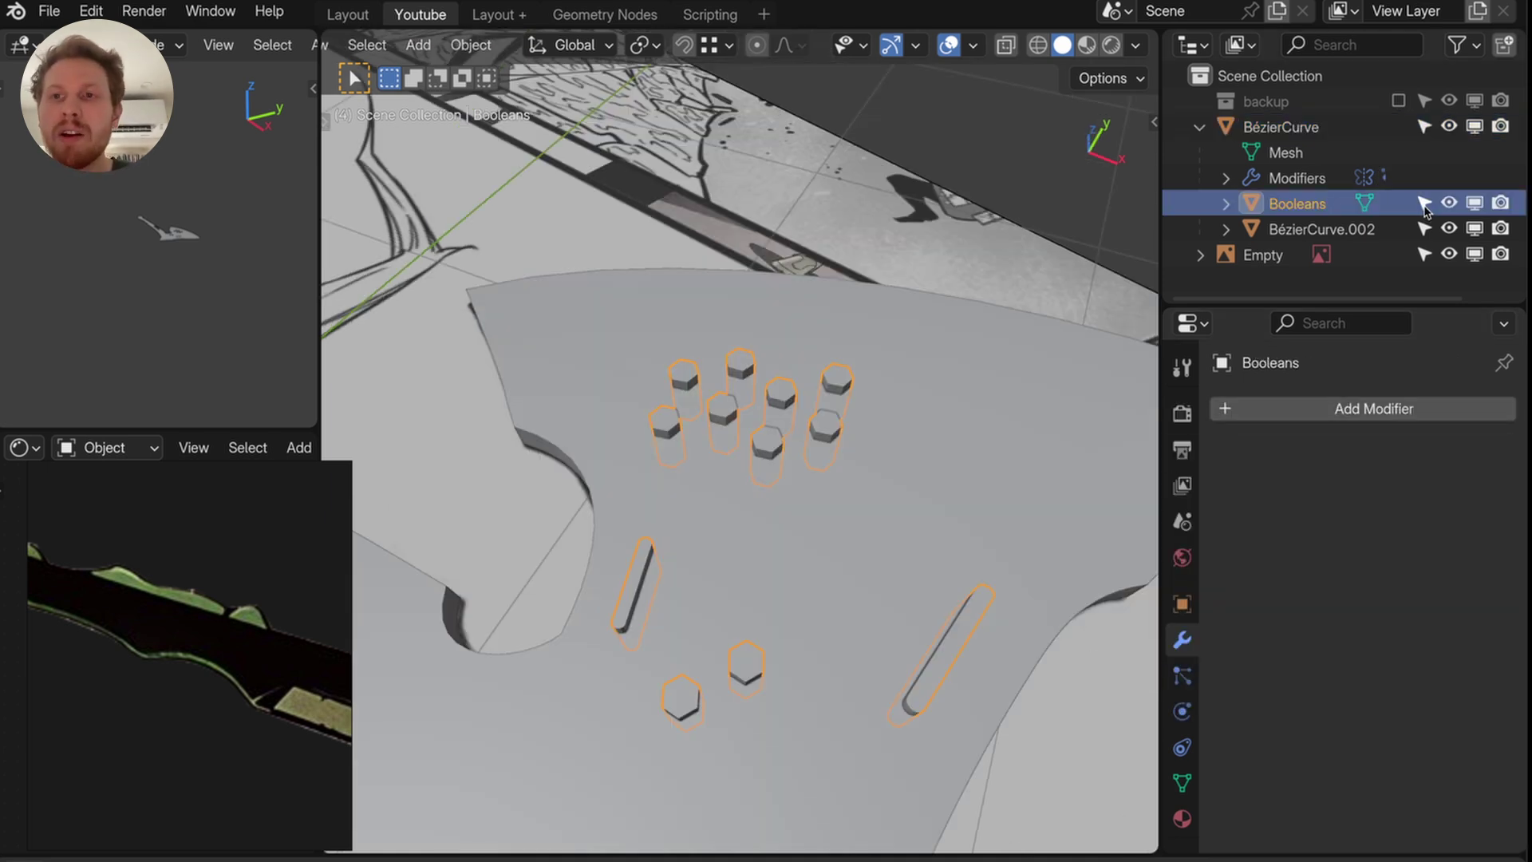
pyautogui.click(1446, 203)
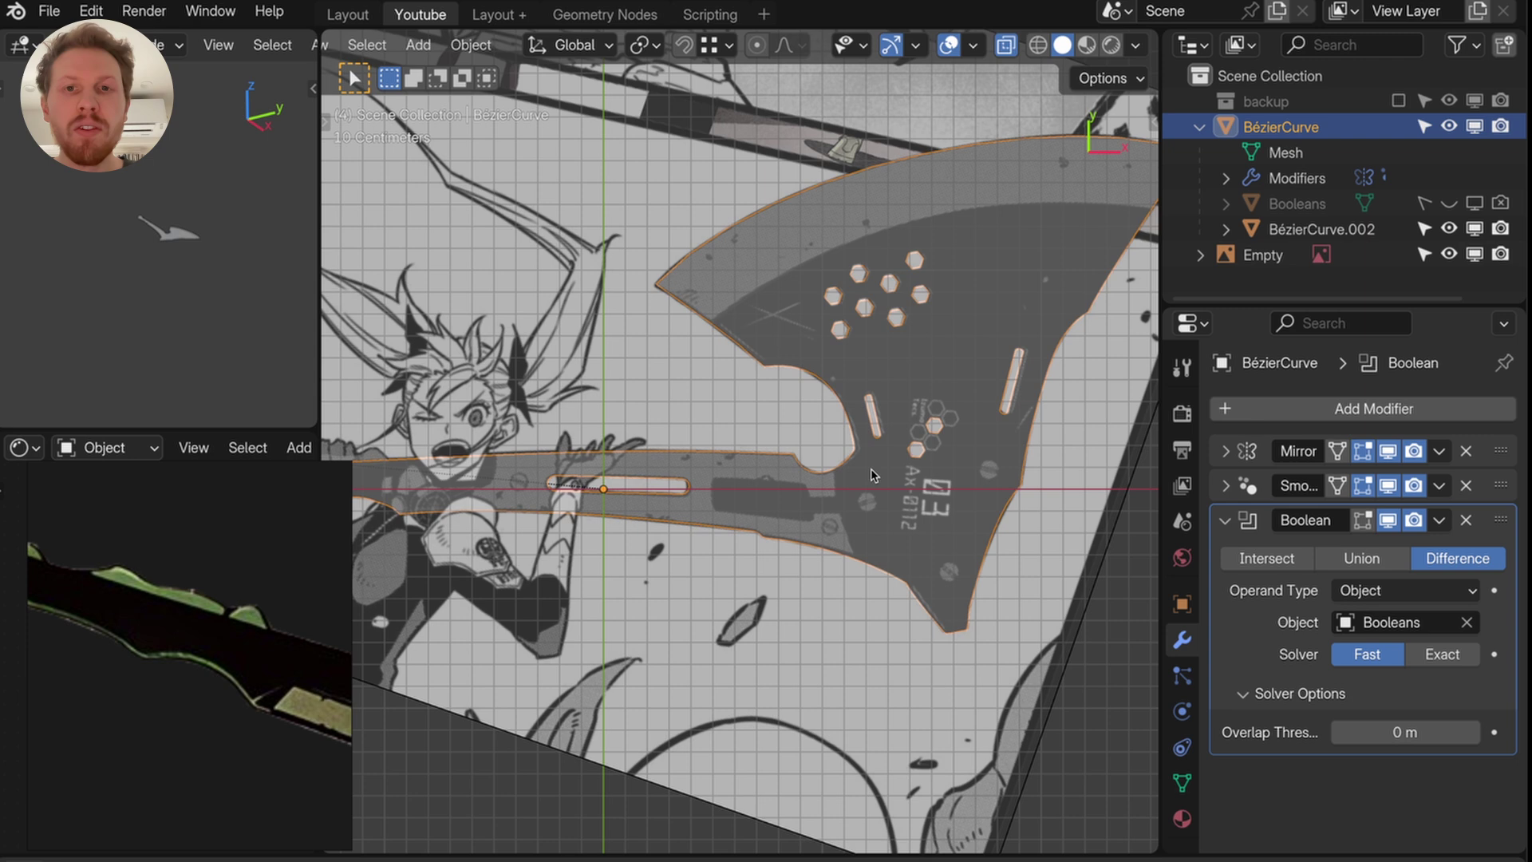
# - Knife-cut the lighter handle panel's outline into the axe body, following the stepped edges between handle and blade in the reference
pyautogui.scroll(6, 862, 425)
pyautogui.keyDown('shift'); pyautogui.moveTo(992, 398); pyautogui.dragTo(790, 391, button='middle'); pyautogui.keyUp('shift')
pyautogui.scroll(1, 790, 391)
pyautogui.click(846, 382)
pyautogui.keyDown('shift'); pyautogui.moveTo(901, 350); pyautogui.dragTo(827, 417, button='middle'); pyautogui.keyUp('shift')
pyautogui.press('Tab')
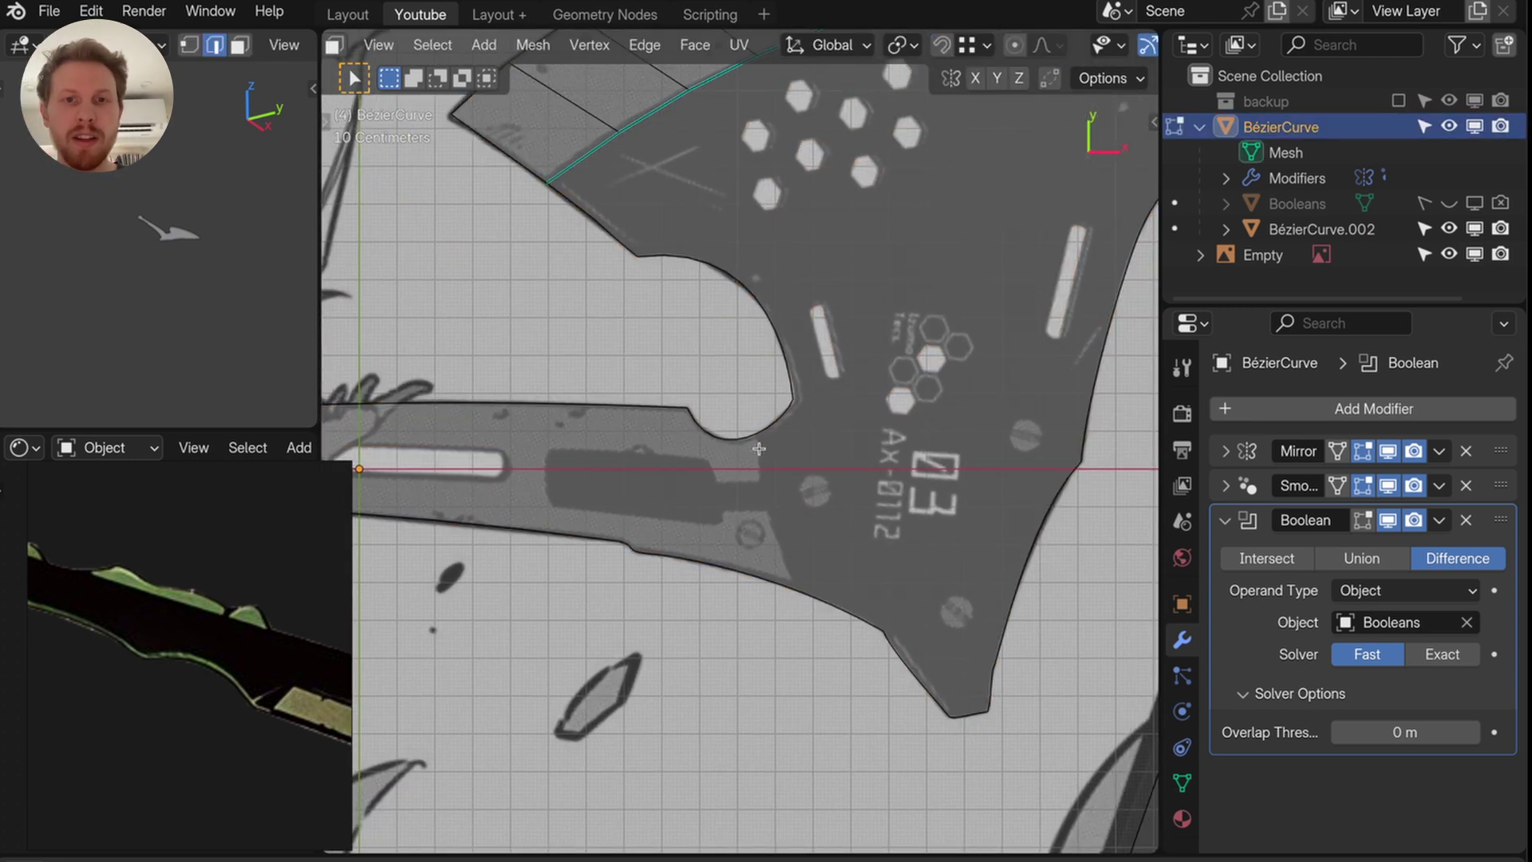
pyautogui.scroll(2, 814, 431)
pyautogui.scroll(2, 858, 442)
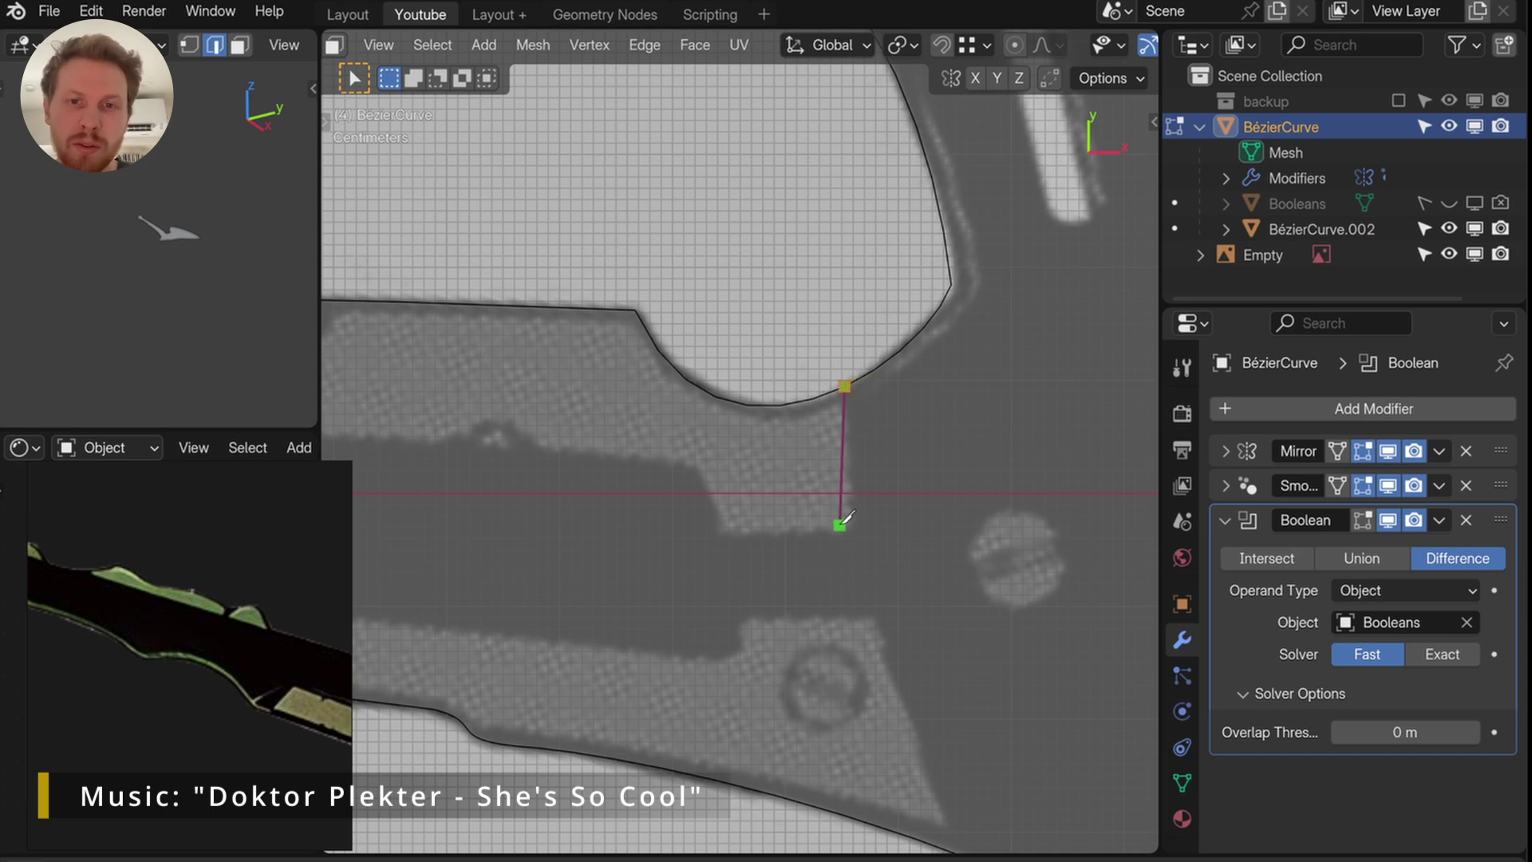
pyautogui.click(842, 520)
pyautogui.scroll(-3, 667, 453)
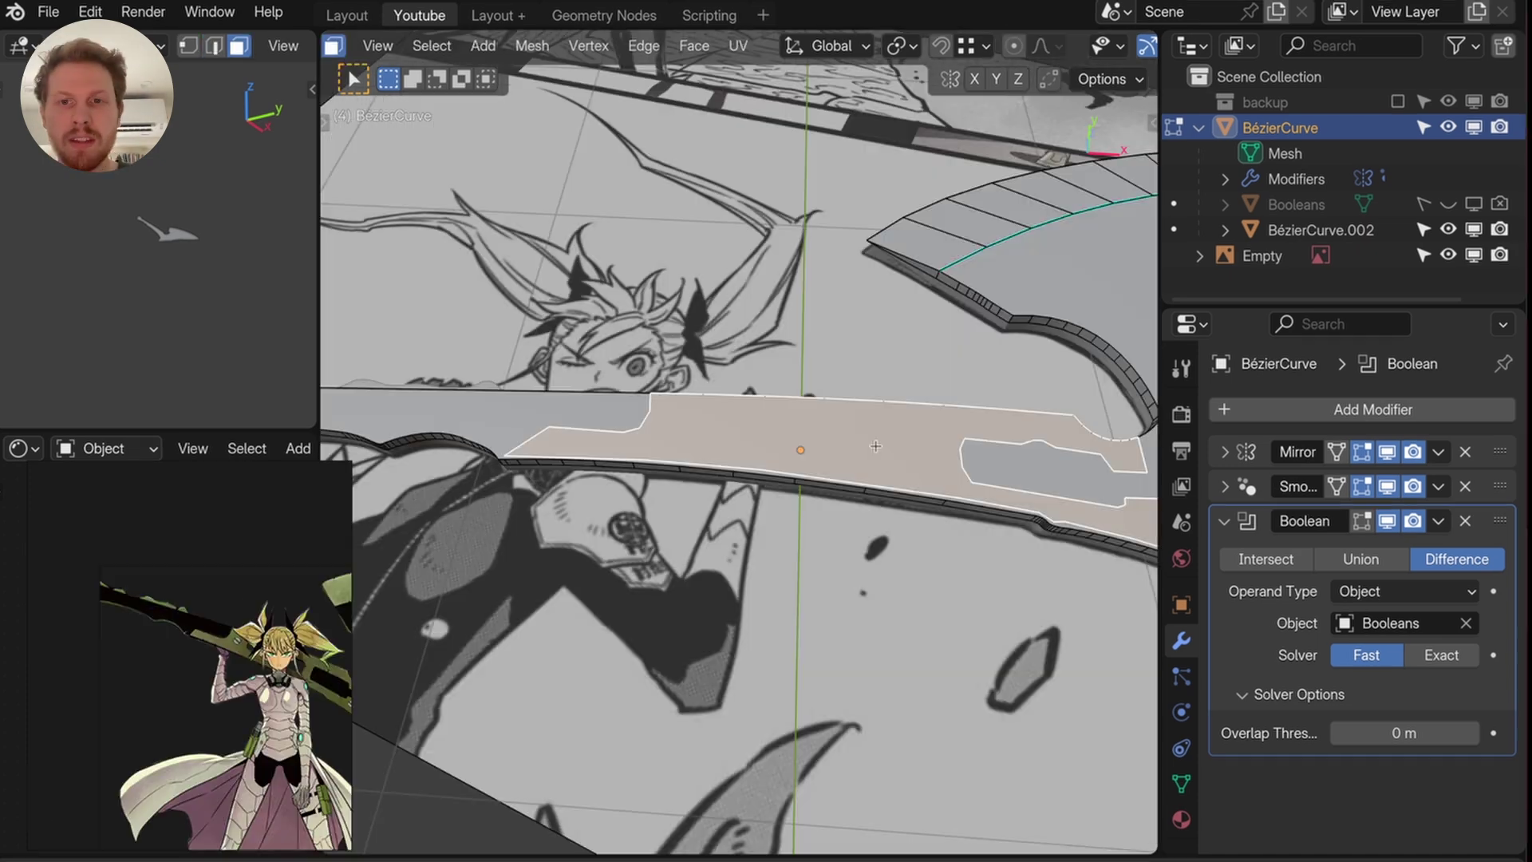
# - Extrude the outlined handle panel face to offset it from the surrounding axe surface
pyautogui.moveTo(798, 415); pyautogui.dragTo(836, 392, button='middle')
pyautogui.press('e')
pyautogui.click(830, 384)
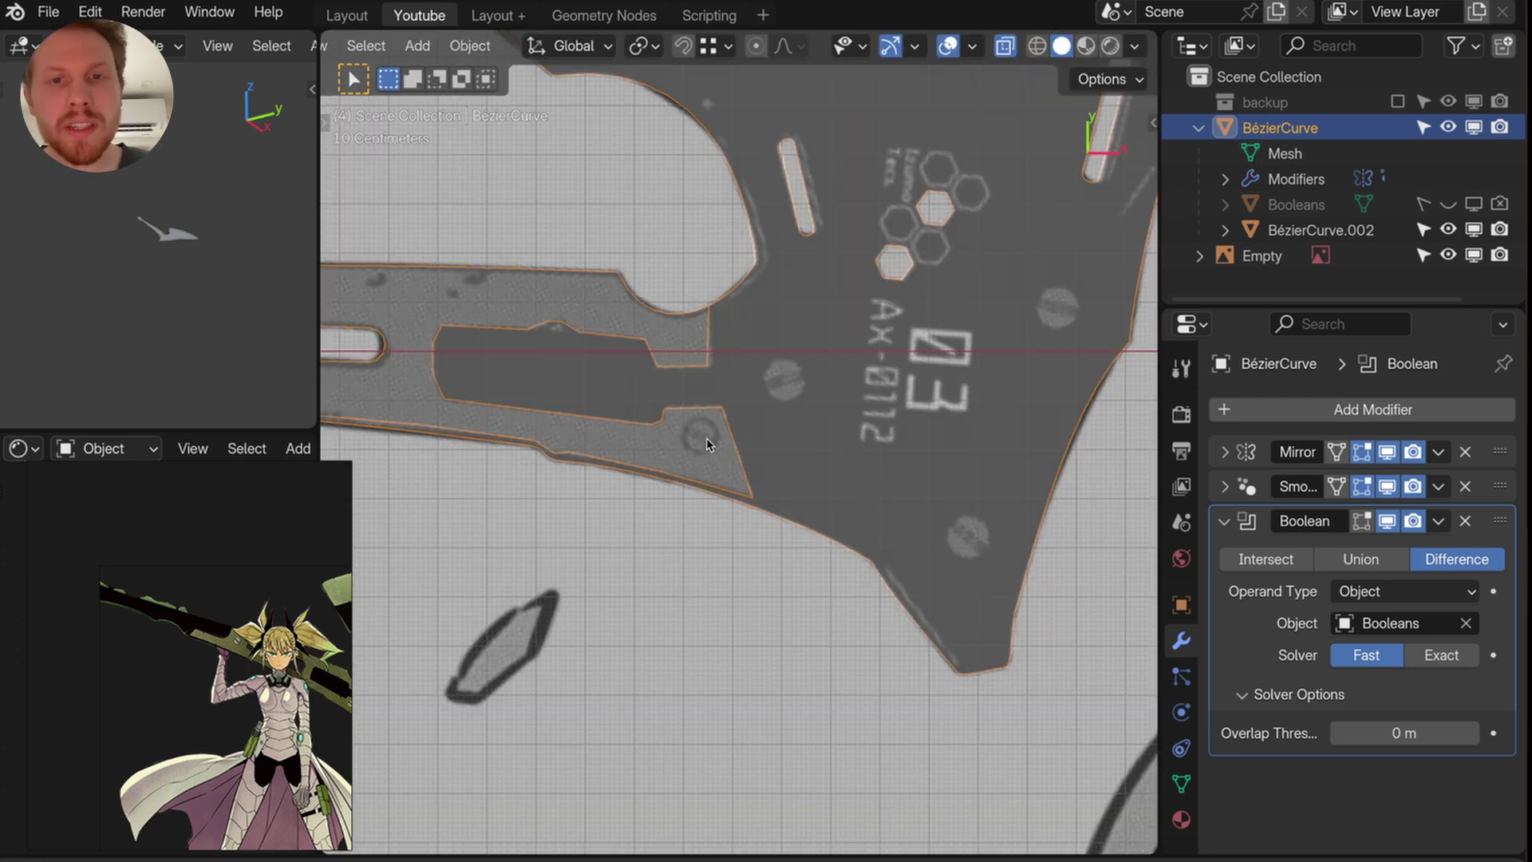
# - Add a mesh circle with 16 vertices for the screw heads
pyautogui.scroll(-5, 666, 326)
pyautogui.keyDown('shift'); pyautogui.moveTo(665, 326); pyautogui.dragTo(830, 343, button='middle'); pyautogui.keyUp('shift')
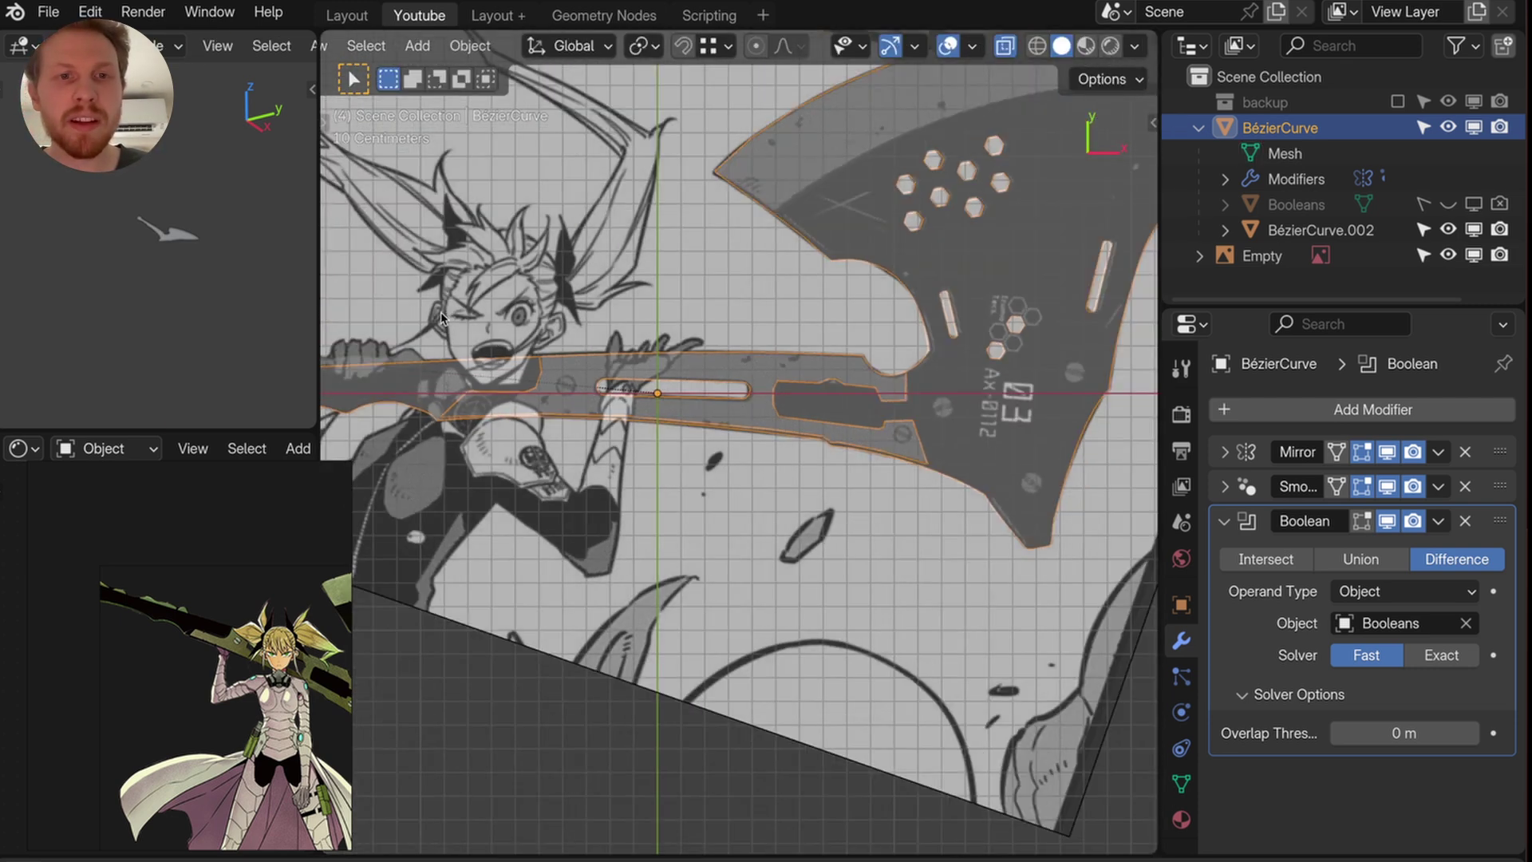
pyautogui.moveTo(734, 399); pyautogui.dragTo(711, 363, button='middle')
pyautogui.hotkey('shift', 'a')
pyautogui.moveTo(711, 363)
pyautogui.click(813, 409)
pyautogui.click(537, 561)
pyautogui.write('16')
pyautogui.press('Return')
# - Delete two opposite edges of the circle to split it into two separate halves
pyautogui.keyDown('shift'); pyautogui.moveTo(531, 315); pyautogui.dragTo(654, 319, button='middle'); pyautogui.keyUp('shift')
pyautogui.moveTo(654, 319); pyautogui.dragTo(663, 361, button='middle')
pyautogui.press('Tab')
pyautogui.click(663, 361)
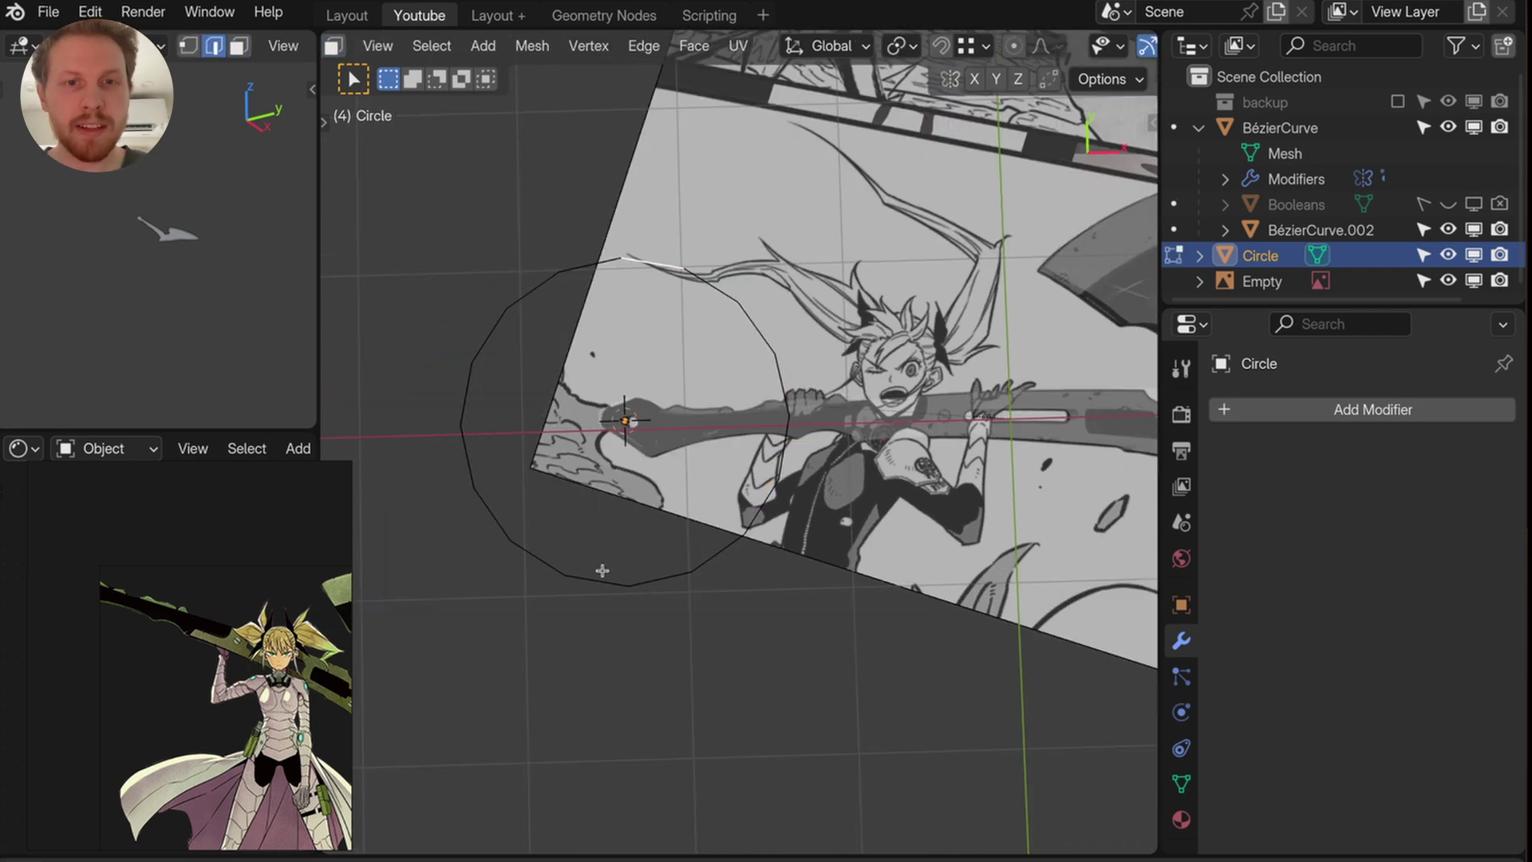
pyautogui.press('x')
pyautogui.click(639, 468)
pyautogui.press('1')
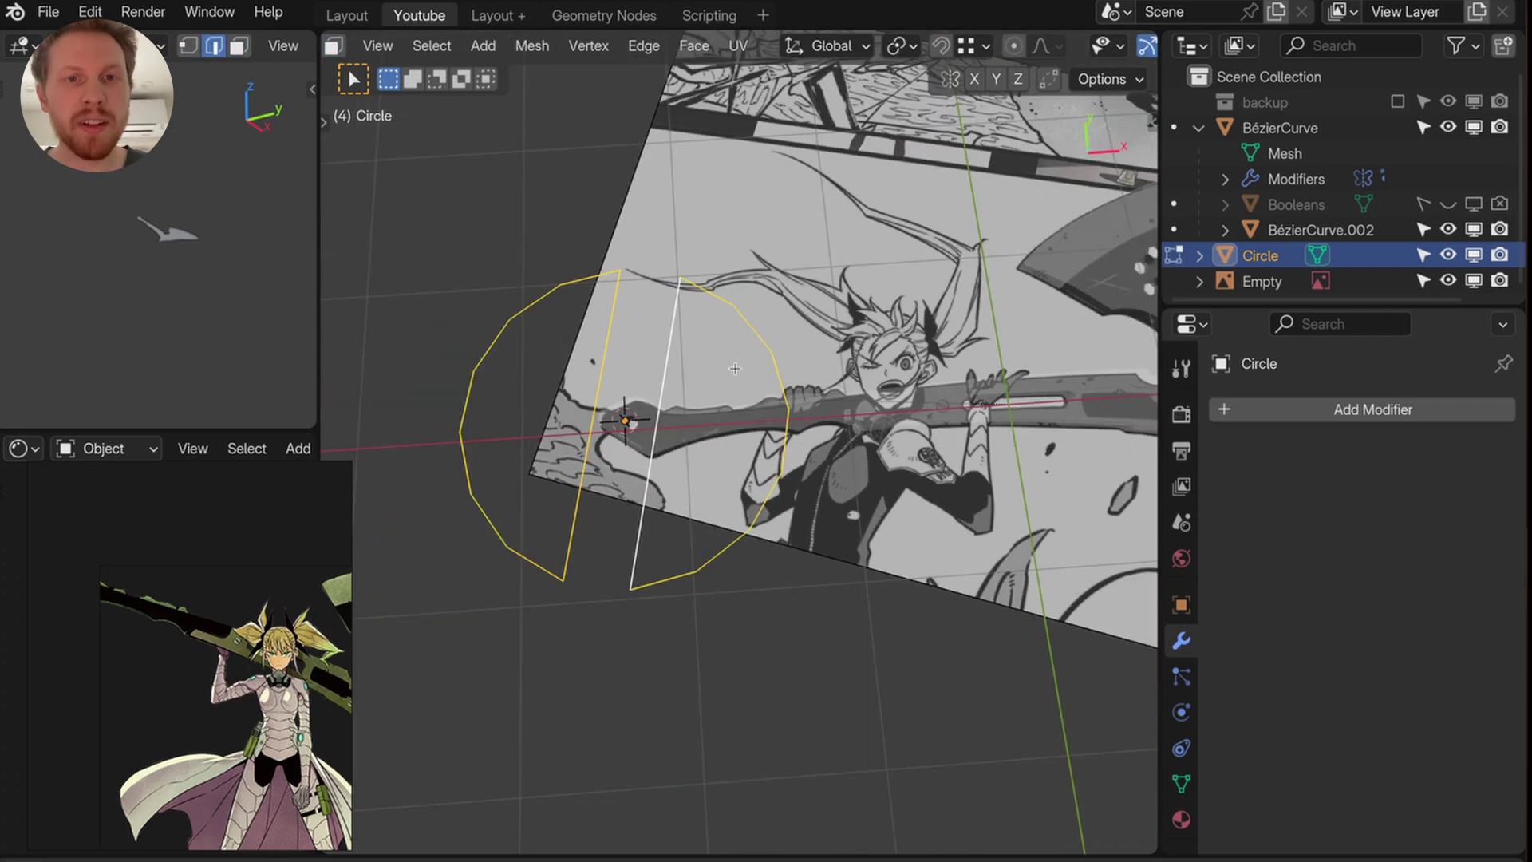
# - Fill both circle halves with faces and extrude them into a slotted screw head
pyautogui.press('f')
pyautogui.moveTo(693, 329); pyautogui.dragTo(705, 237, button='middle')
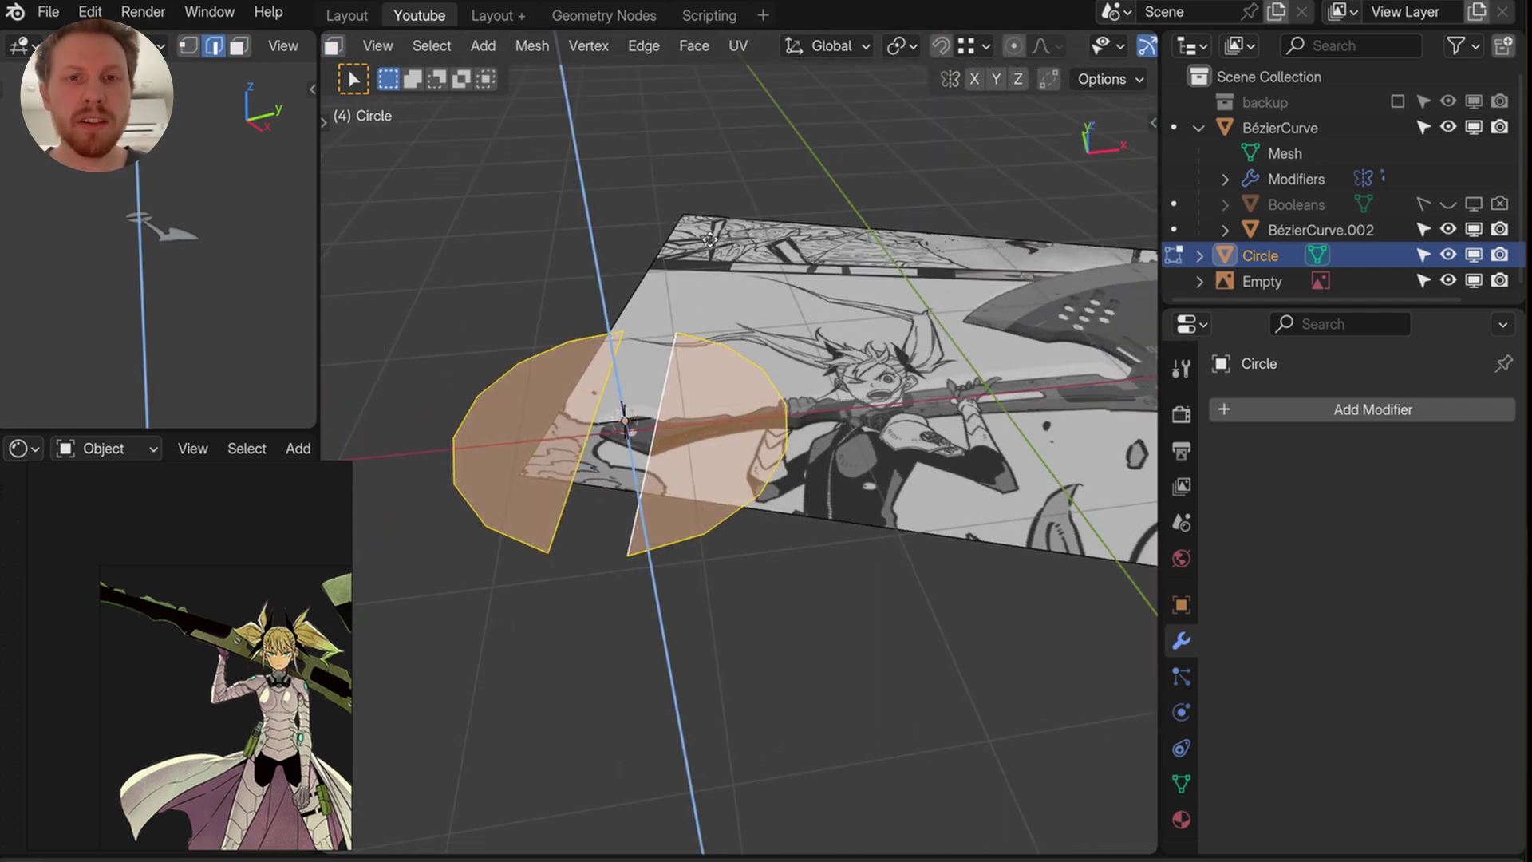
pyautogui.press('e')
pyautogui.click(705, 223)
pyautogui.press('q')
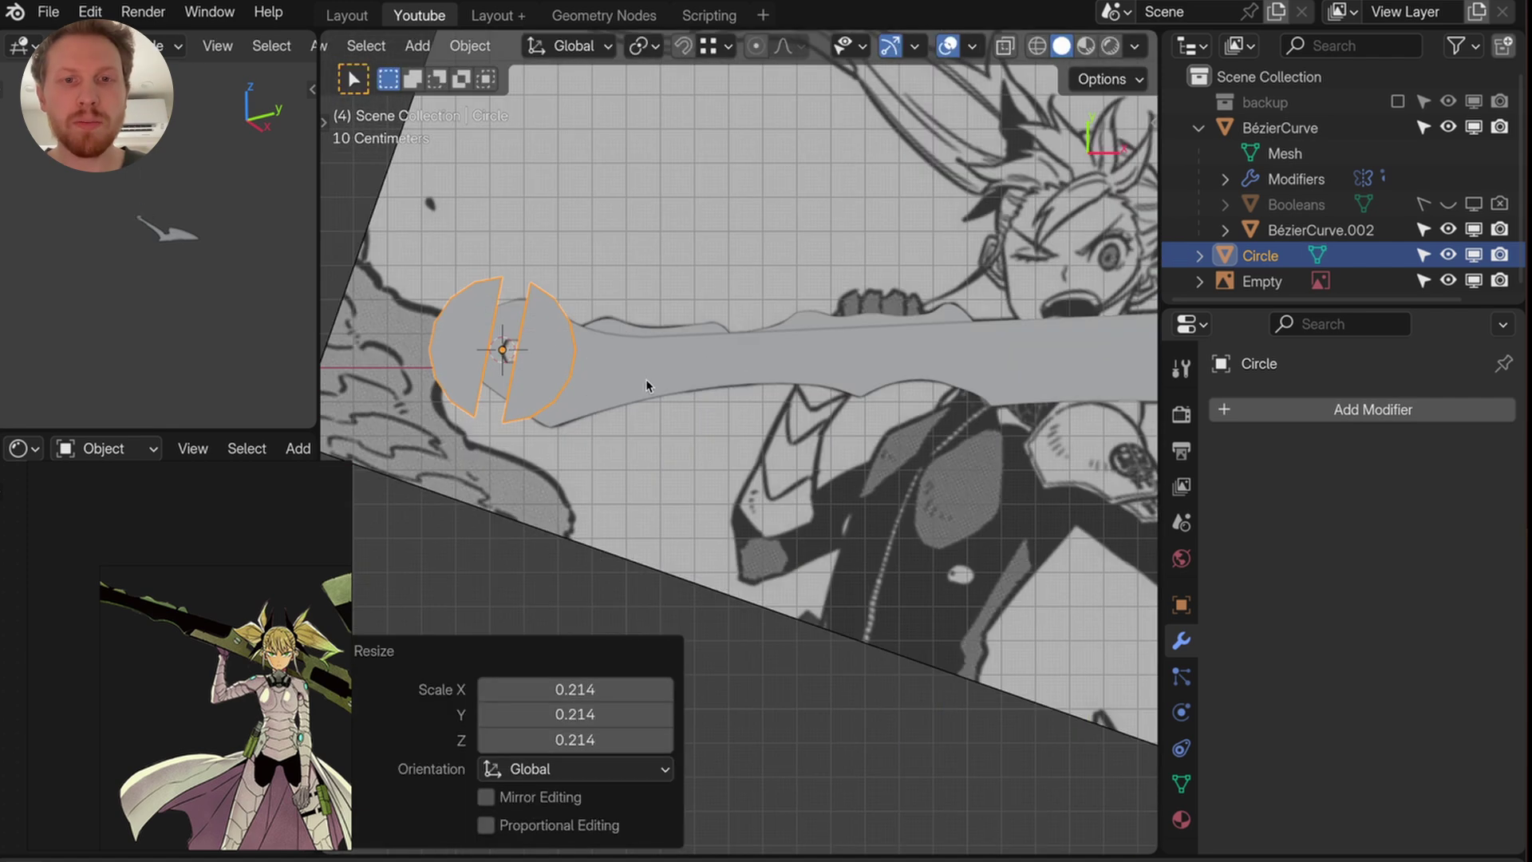
# - Scale the screw head down towards the size of the reference screws and turn on X-ray
pyautogui.scroll(2, 712, 311)
pyautogui.press('s')
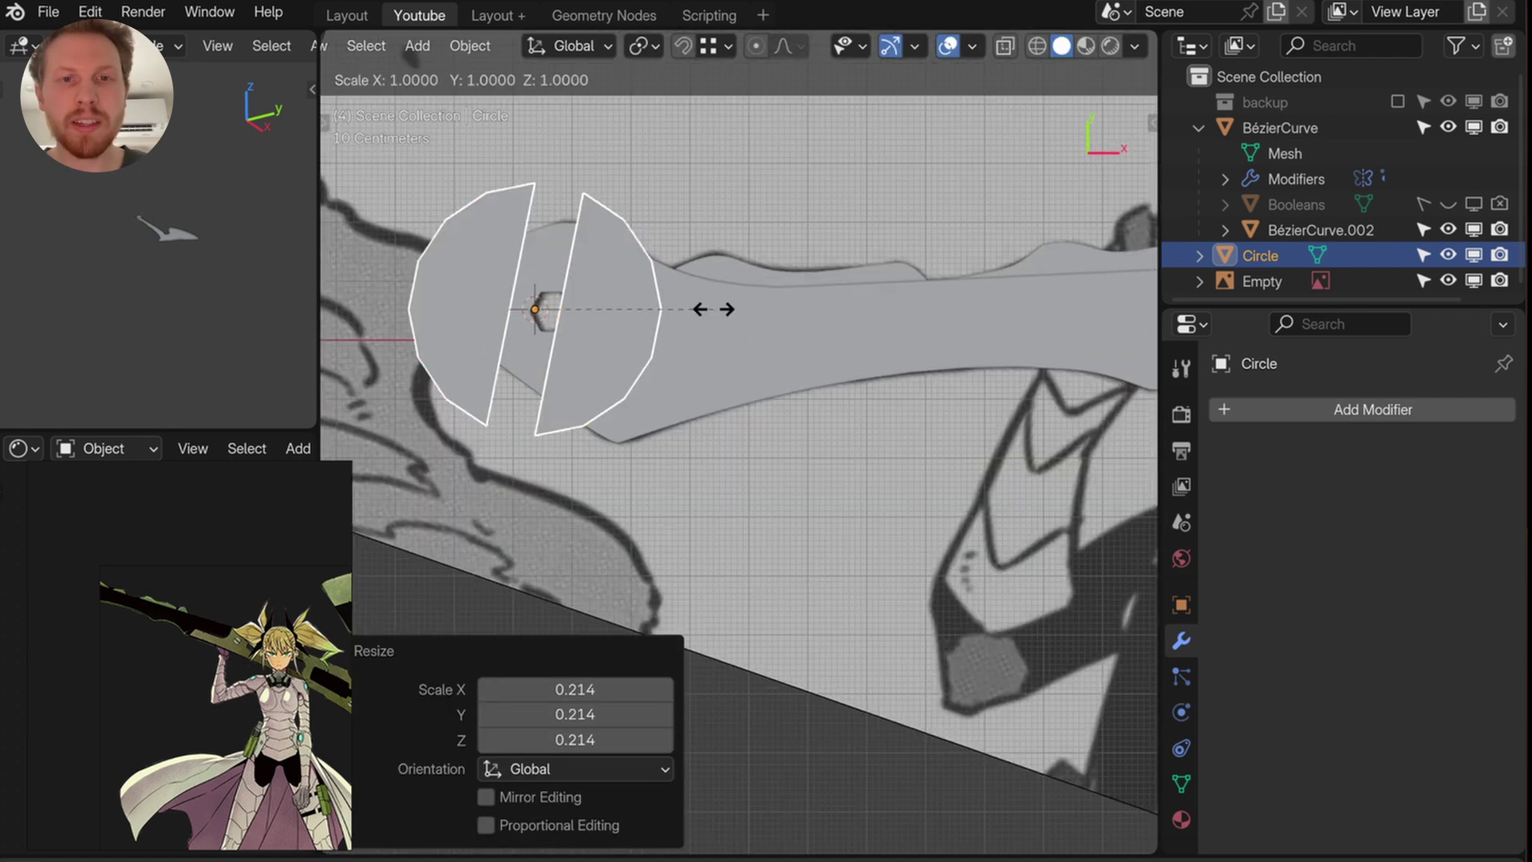
pyautogui.click(638, 331)
pyautogui.press('q')
pyautogui.click(636, 332)
# - Move the screw head along the handle and duplicate it onto the other screw positions in the reference
pyautogui.keyDown('shift'); pyautogui.moveTo(630, 308); pyautogui.dragTo(673, 375, button='middle'); pyautogui.keyUp('shift')
pyautogui.press('g')
pyautogui.click(807, 401)
pyautogui.keyDown('shift'); pyautogui.moveTo(798, 400); pyautogui.dragTo(351, 400, button='middle'); pyautogui.keyUp('shift')
pyautogui.press('g')
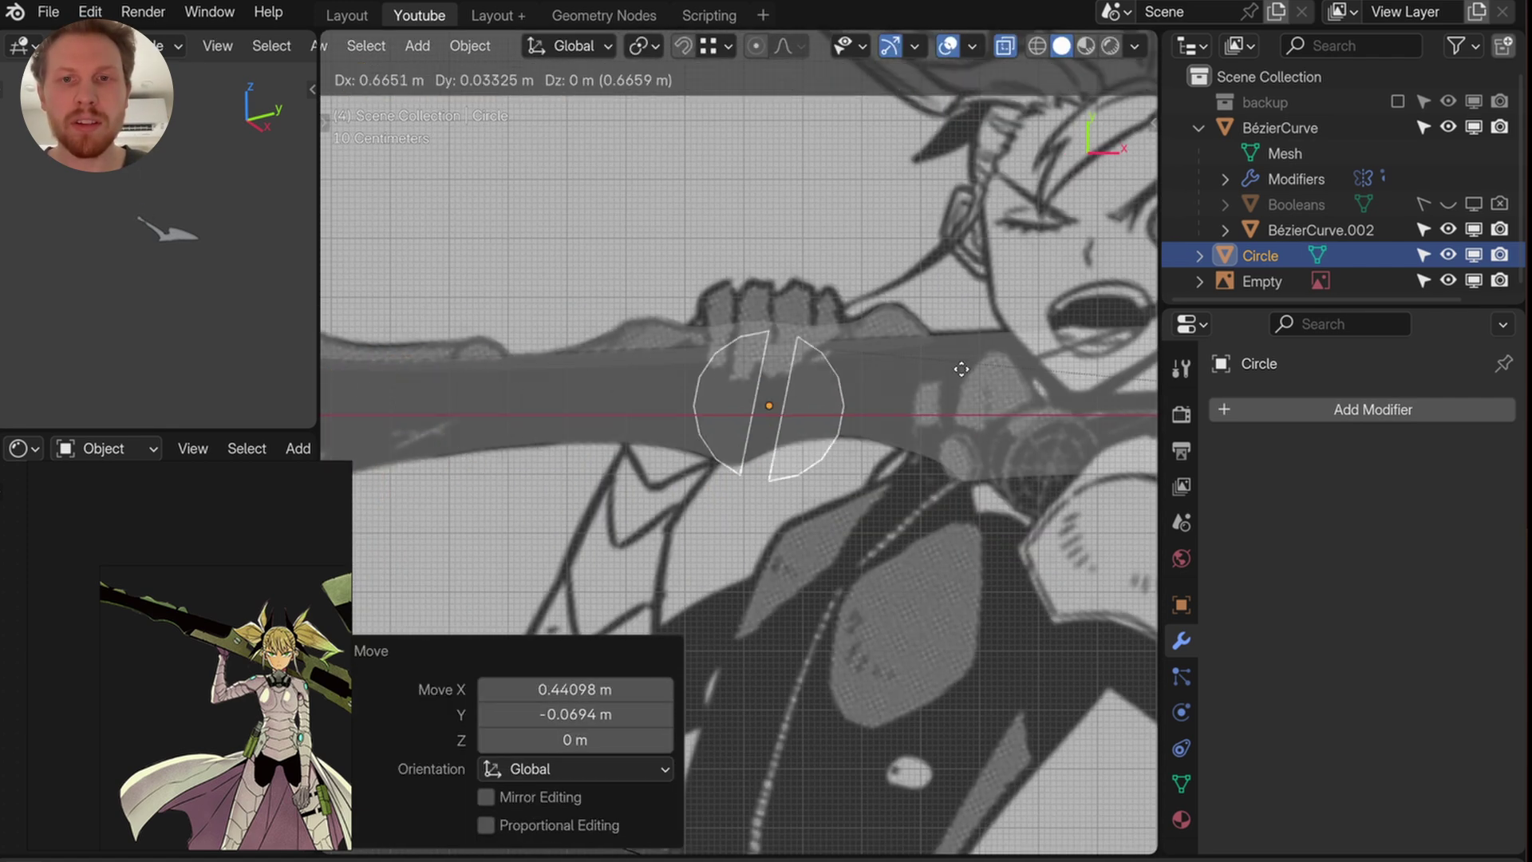
pyautogui.click(802, 380)
pyautogui.keyDown('shift'); pyautogui.moveTo(1007, 372); pyautogui.dragTo(610, 373, button='middle'); pyautogui.keyUp('shift')
pyautogui.hotkey('shift', 'd')
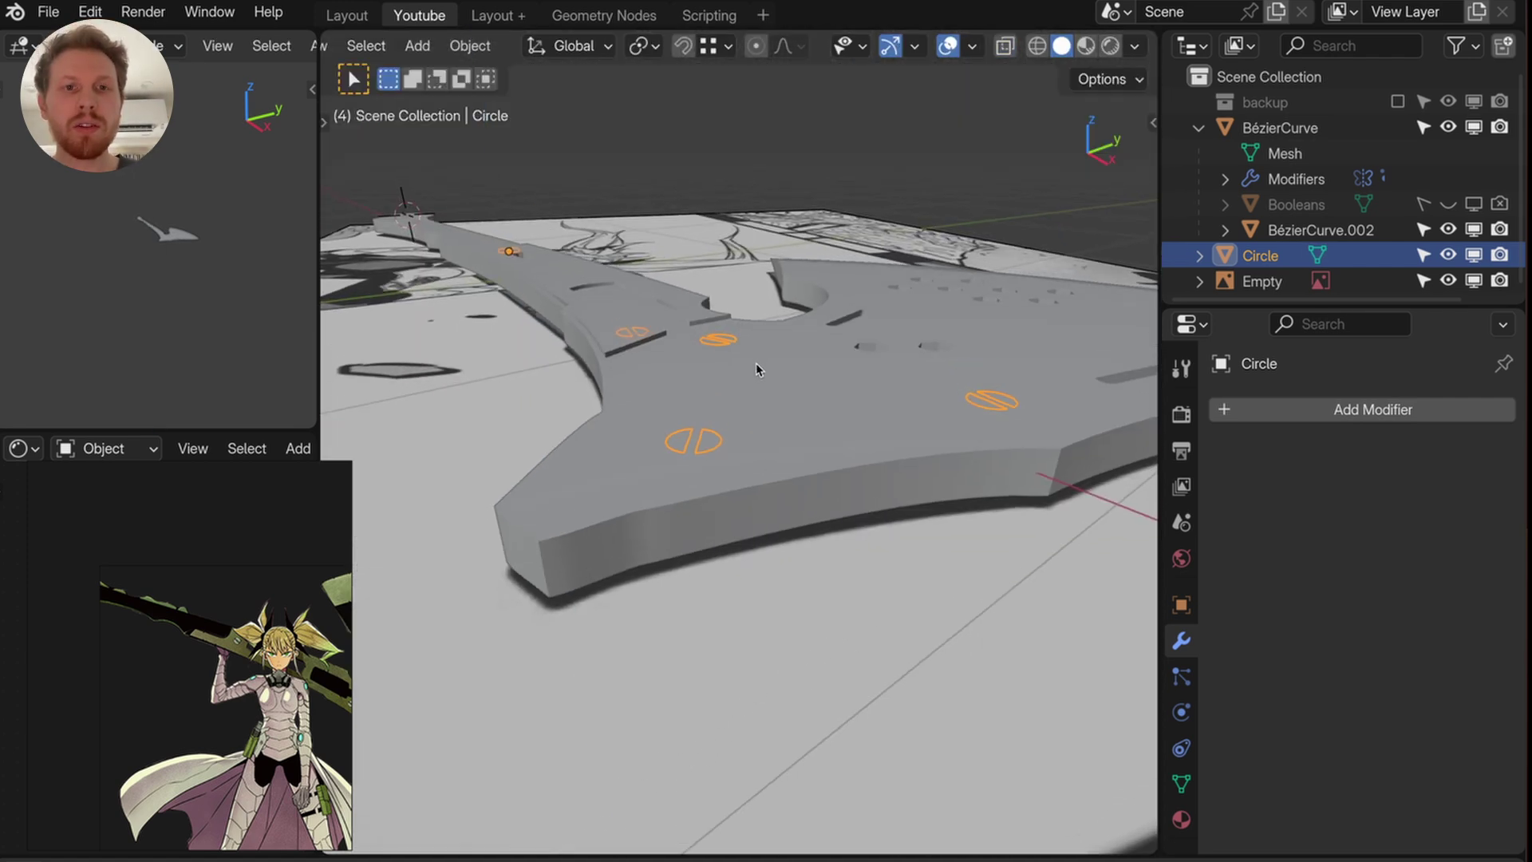
# - Extrude the screw heads to give them height, and lower them along Z into the axe surface
pyautogui.scroll(3, 754, 362)
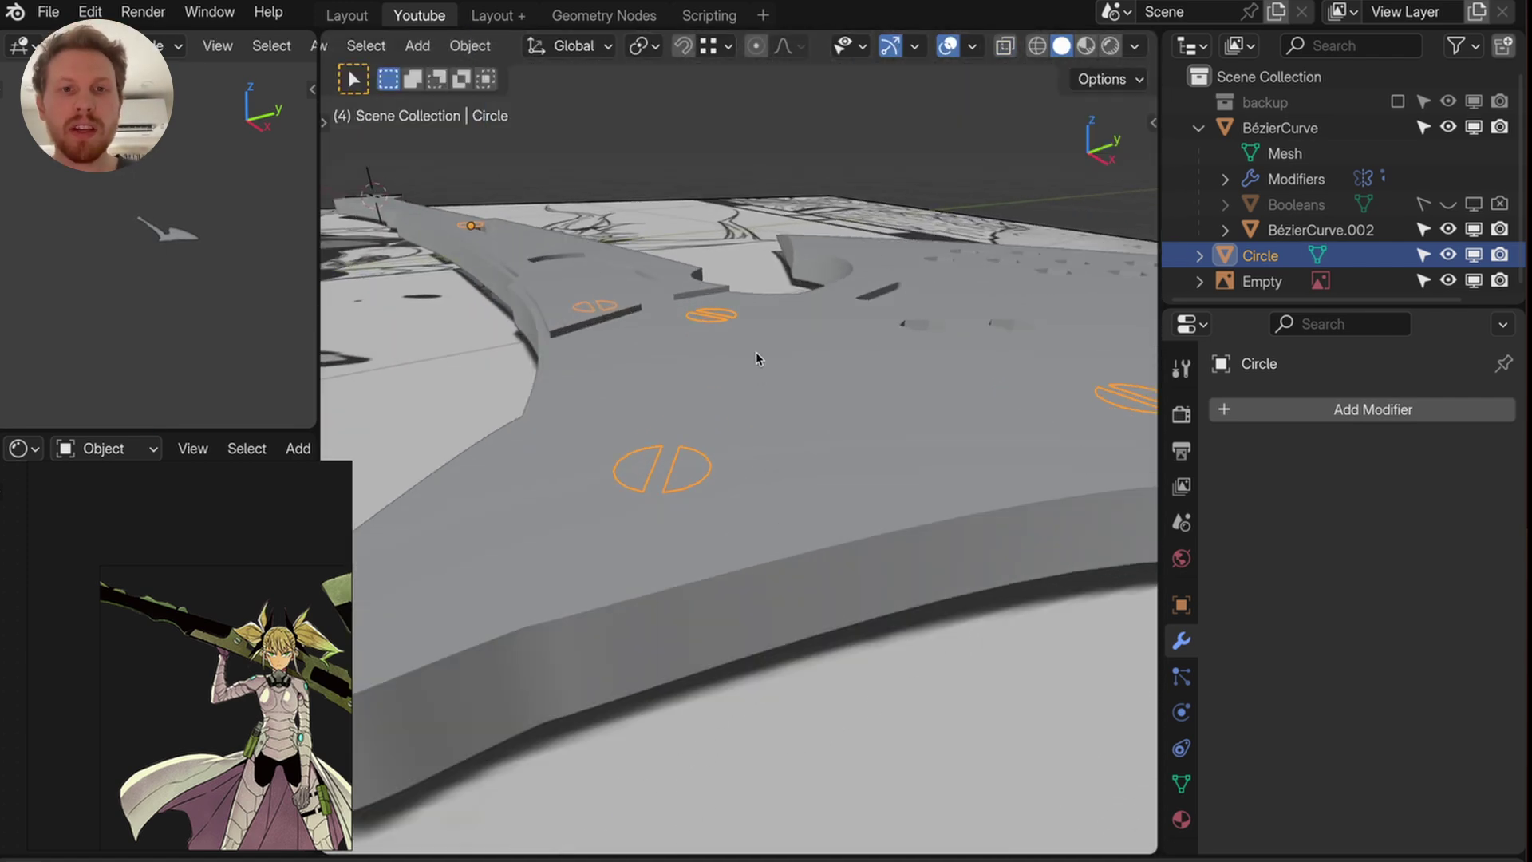
pyautogui.press('Tab')
pyautogui.press('e')
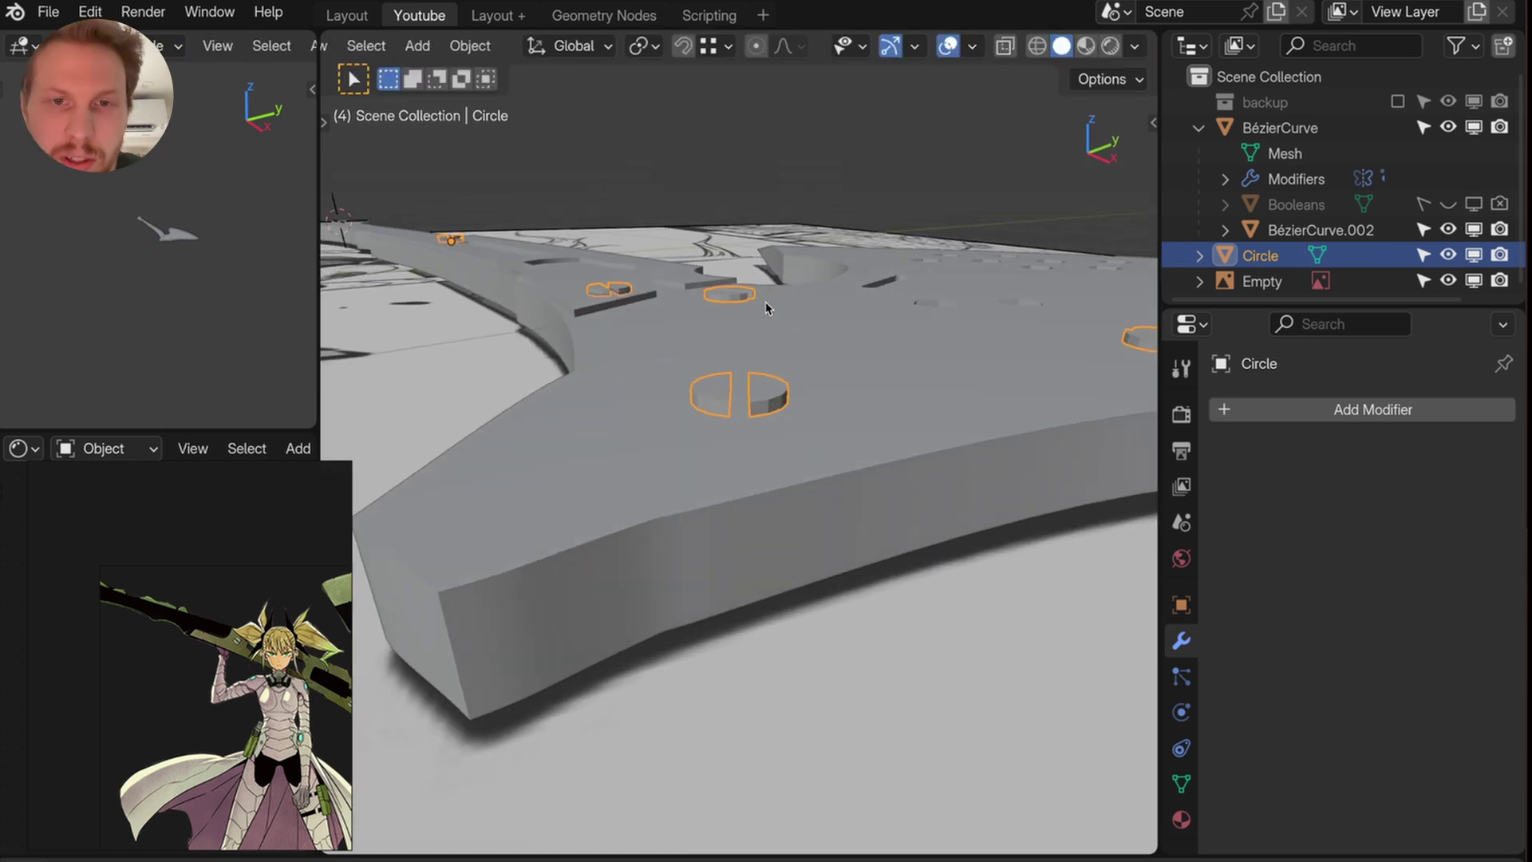
pyautogui.press('g')
pyautogui.press('z')
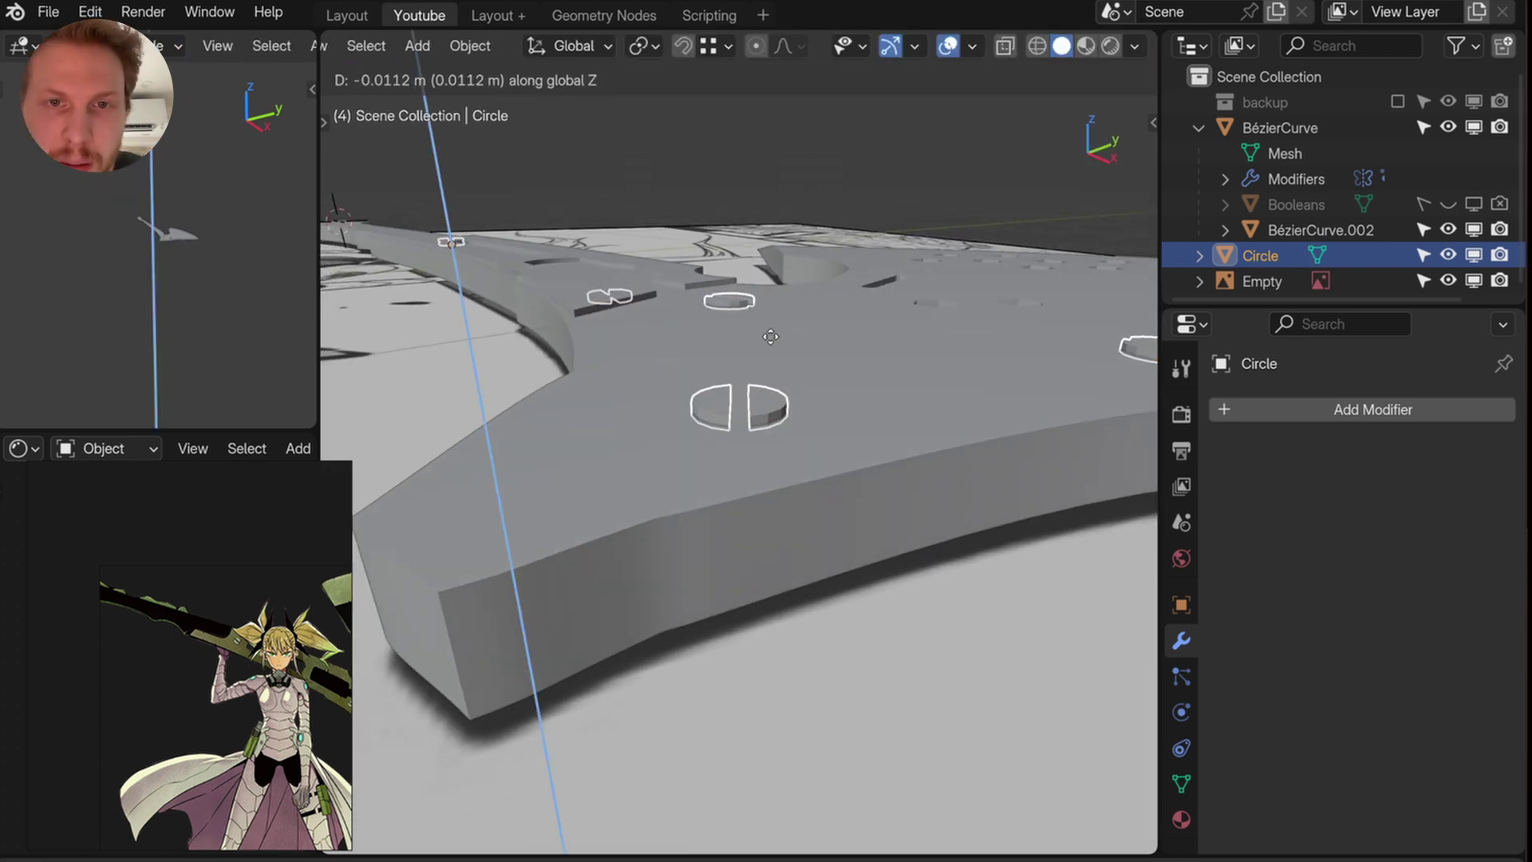
pyautogui.click(766, 341)
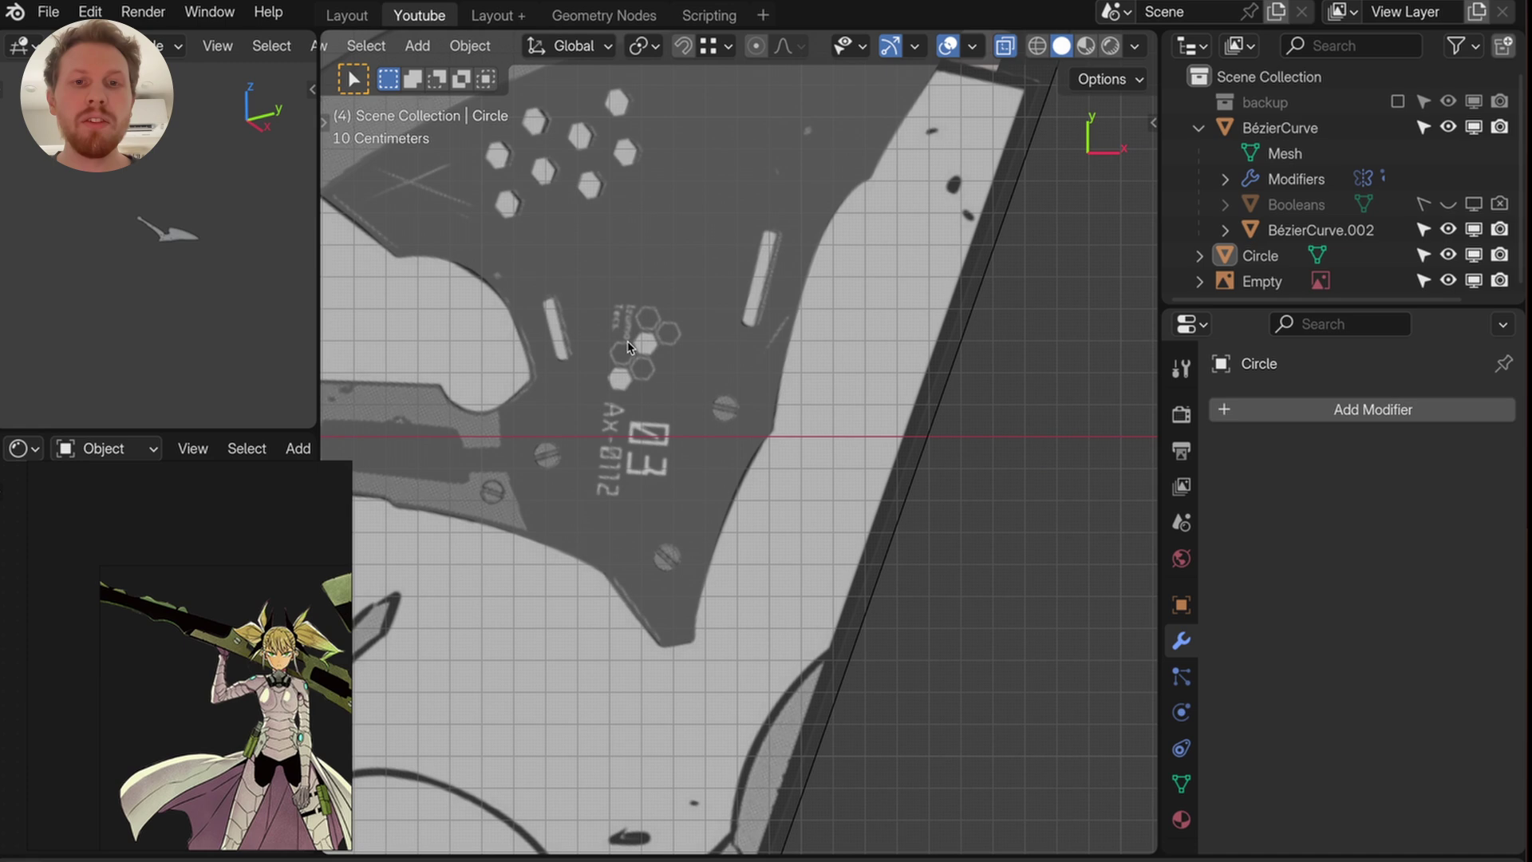
# - Add a text object and replace its contents with 03
pyautogui.scroll(4, 802, 378)
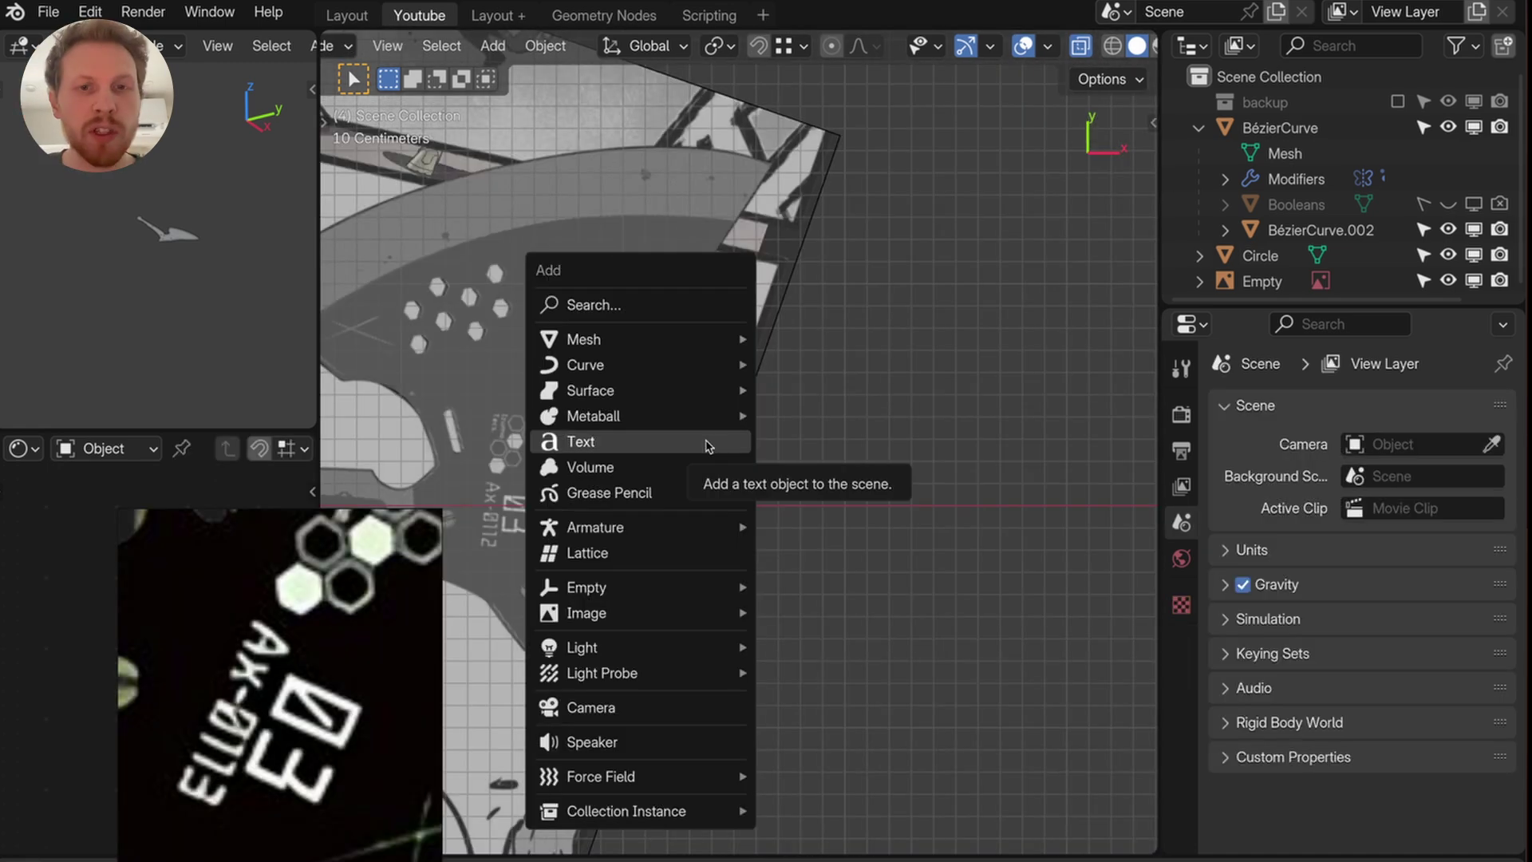
pyautogui.hotkey('shift', 'a')
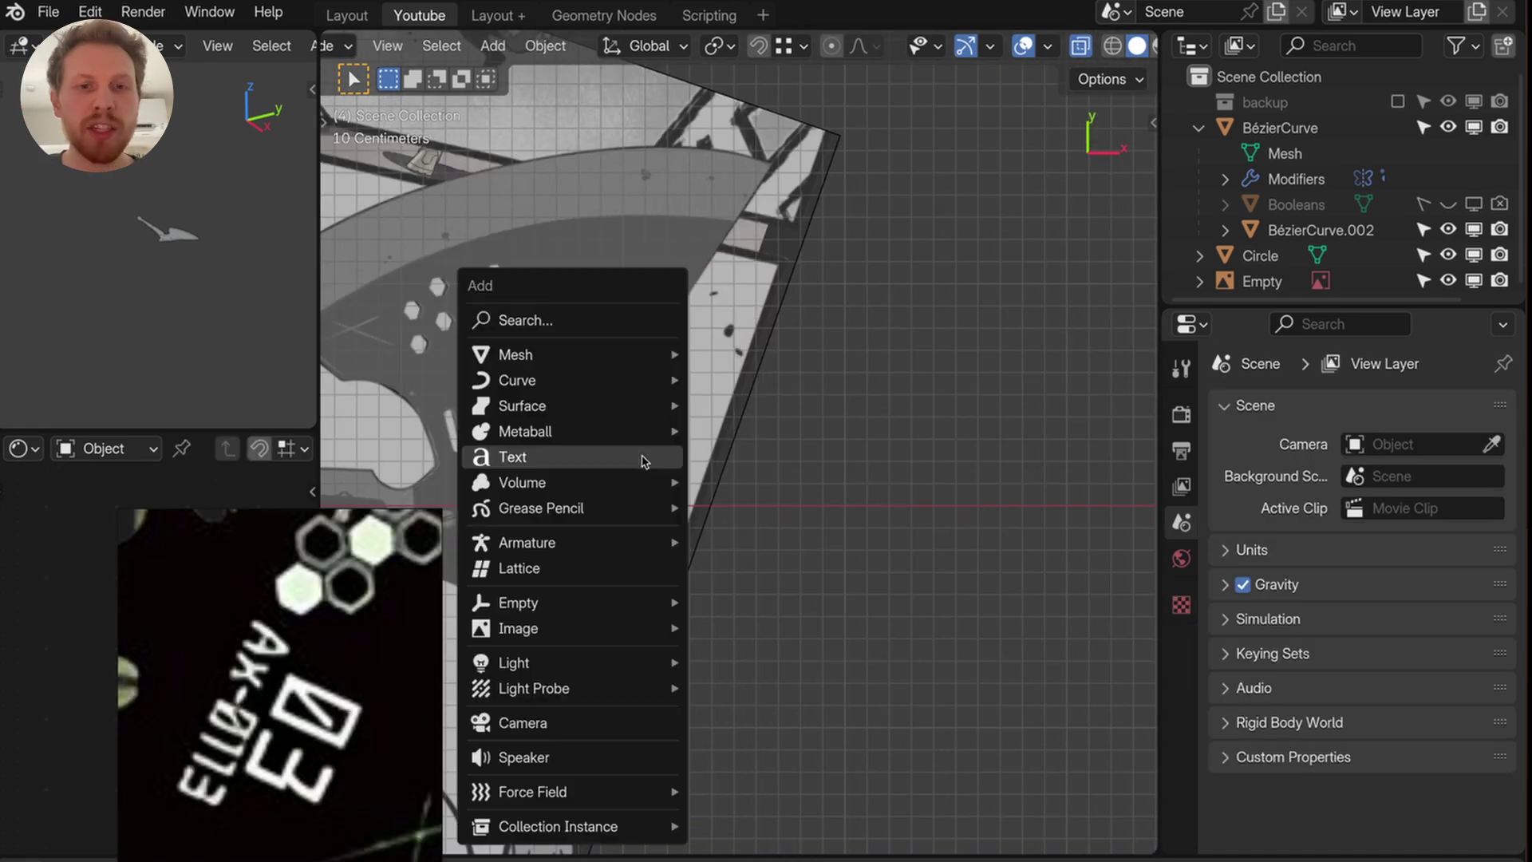
pyautogui.click(558, 466)
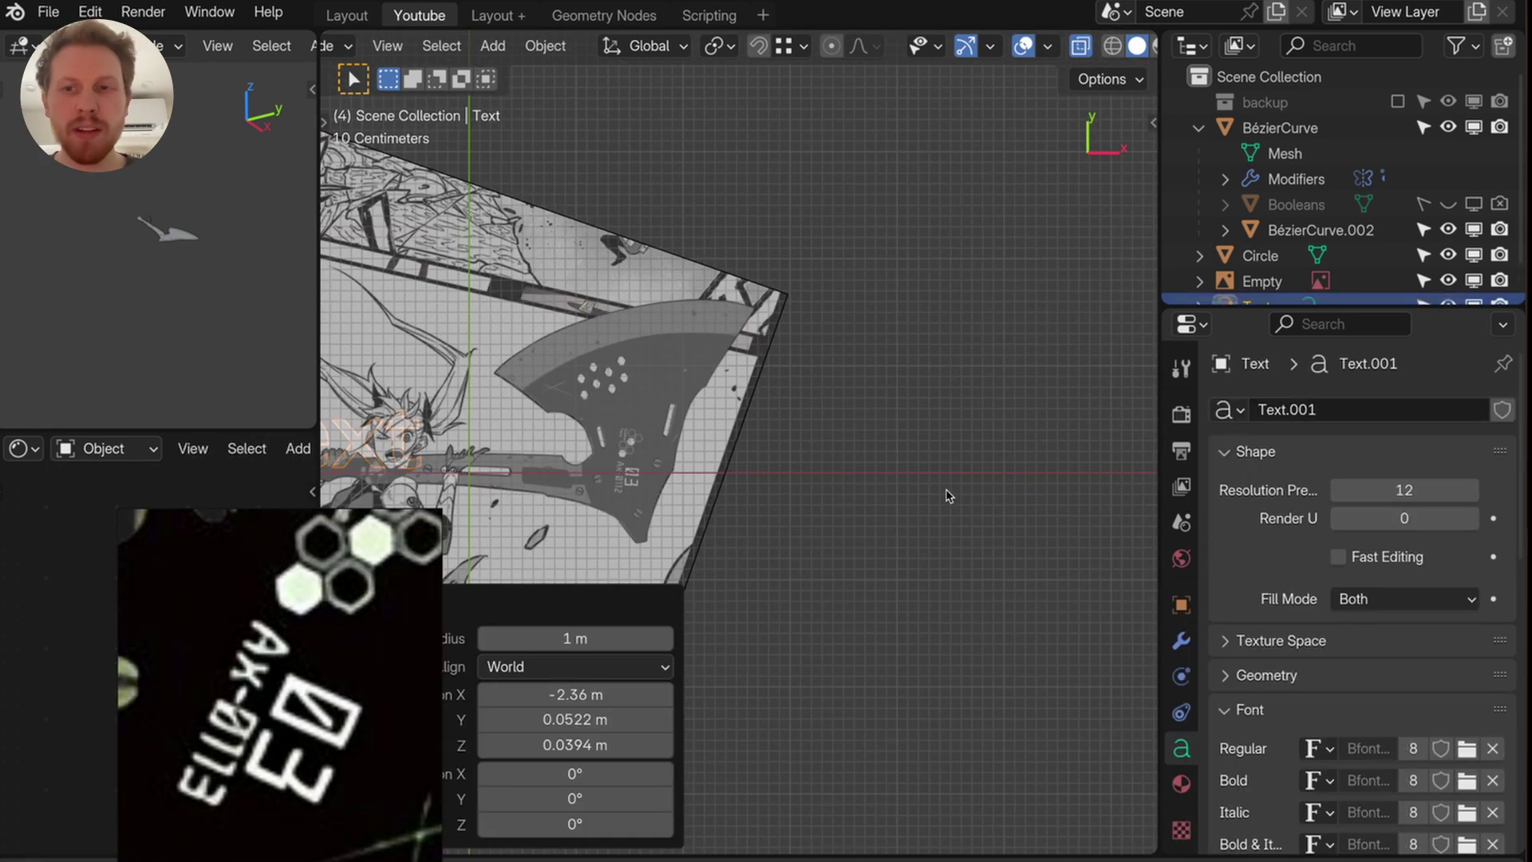
pyautogui.press('Tab')
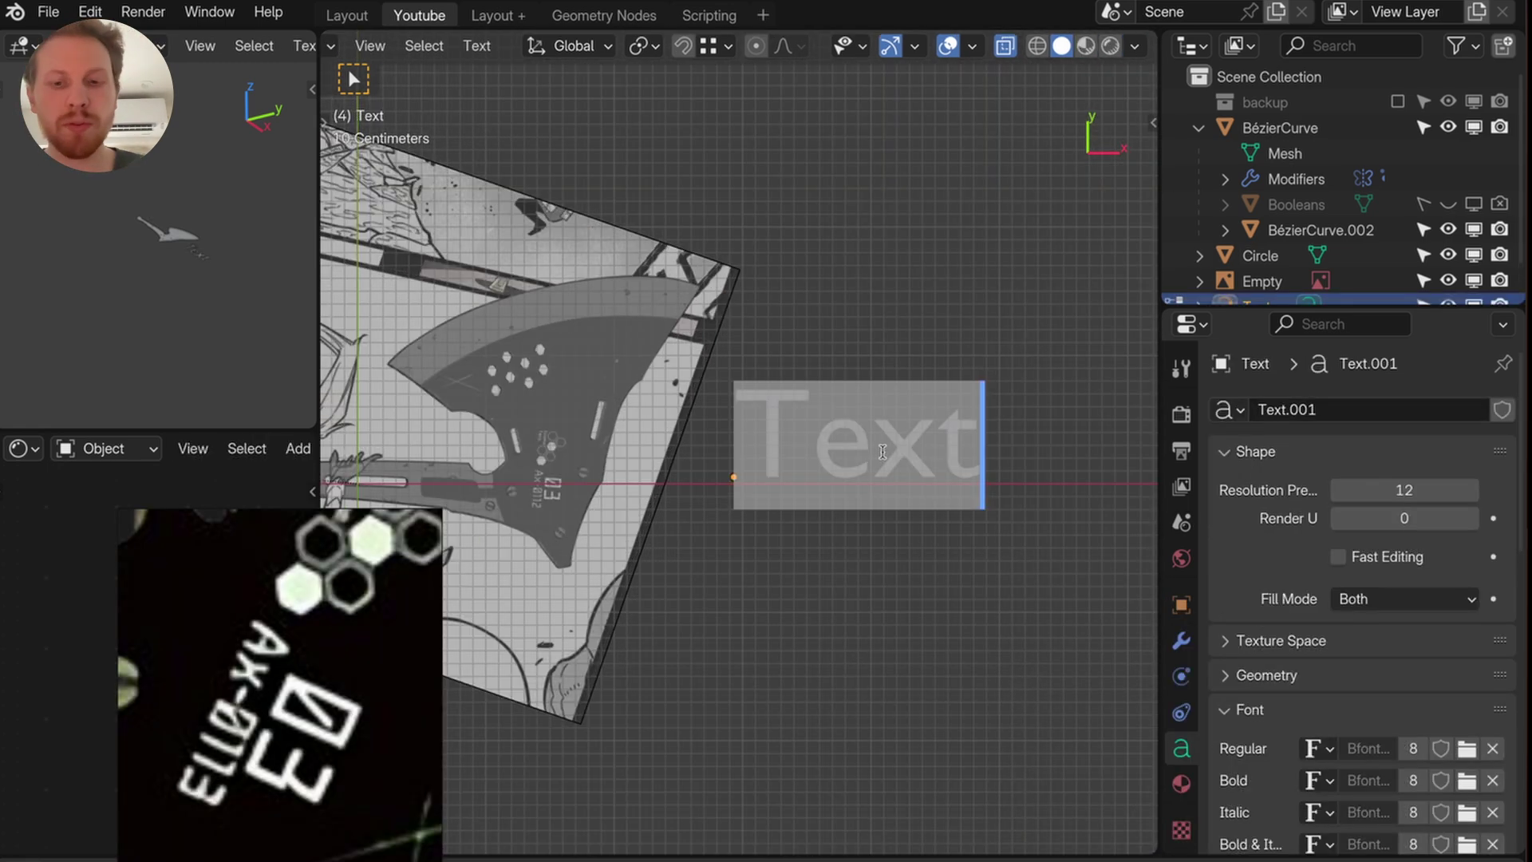
pyautogui.press('BackSpace')
pyautogui.press('BackSpace')
pyautogui.press('BackSpace')
pyautogui.press('BackSpace')
pyautogui.write('03')
pyautogui.press('Tab')
# - Load Kode Mono Regular as the text's regular font
pyautogui.scroll(2, 1221, 582)
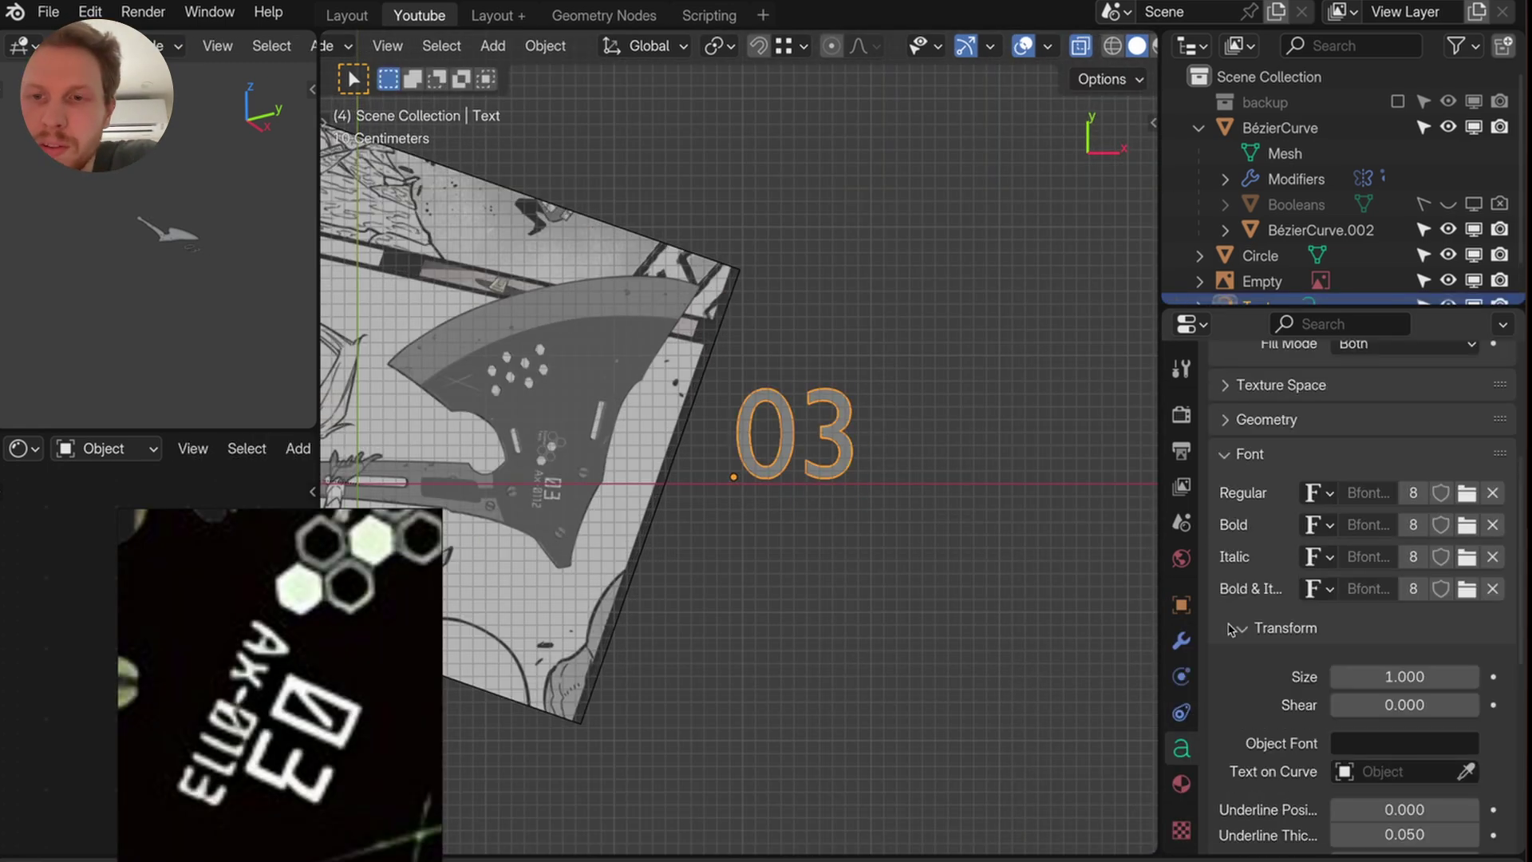
pyautogui.click(1467, 494)
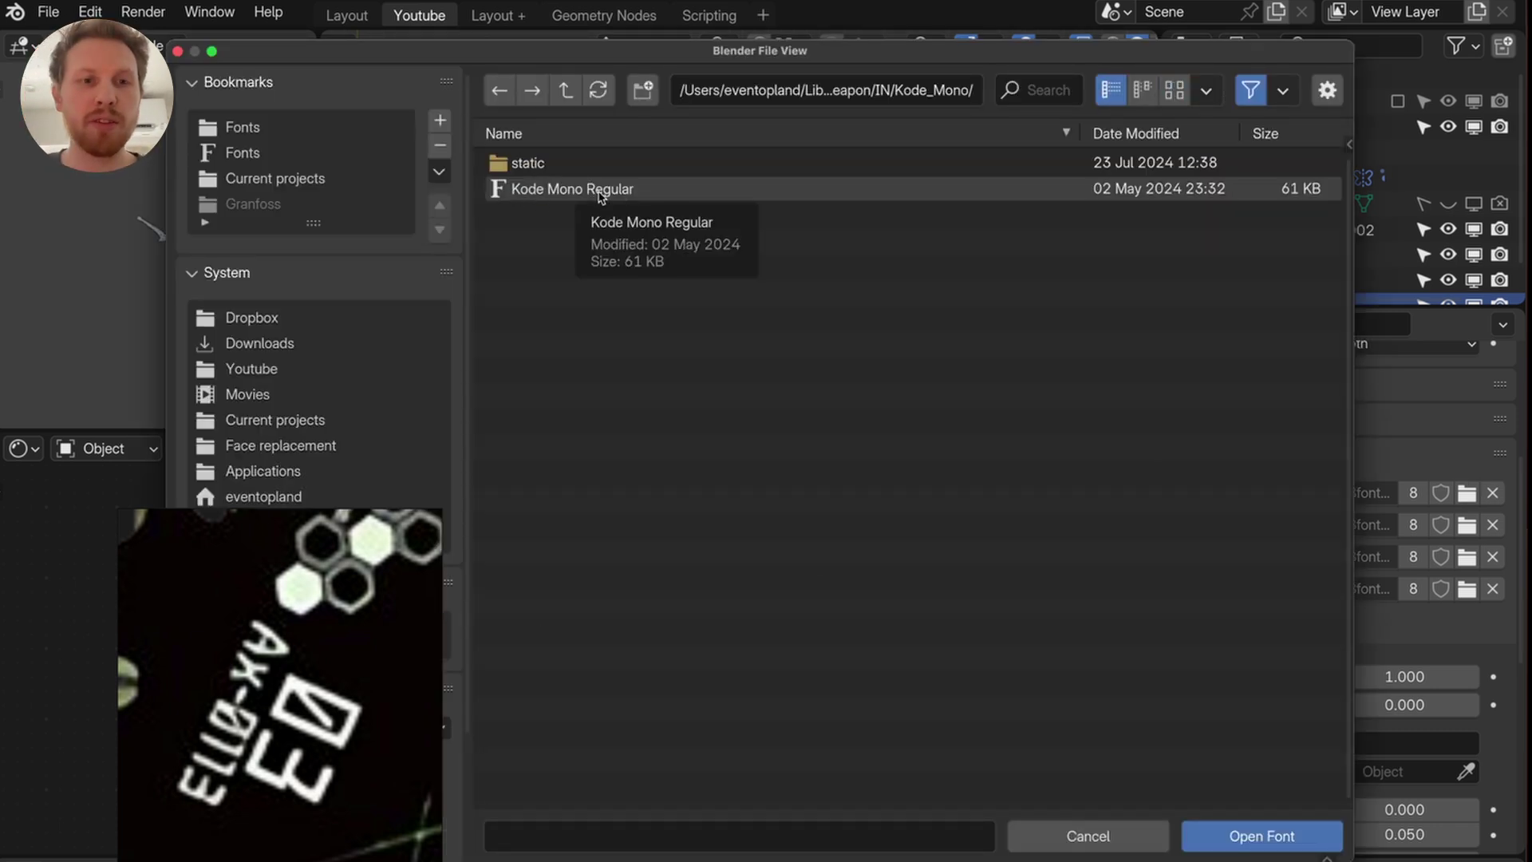
pyautogui.doubleClick(598, 195)
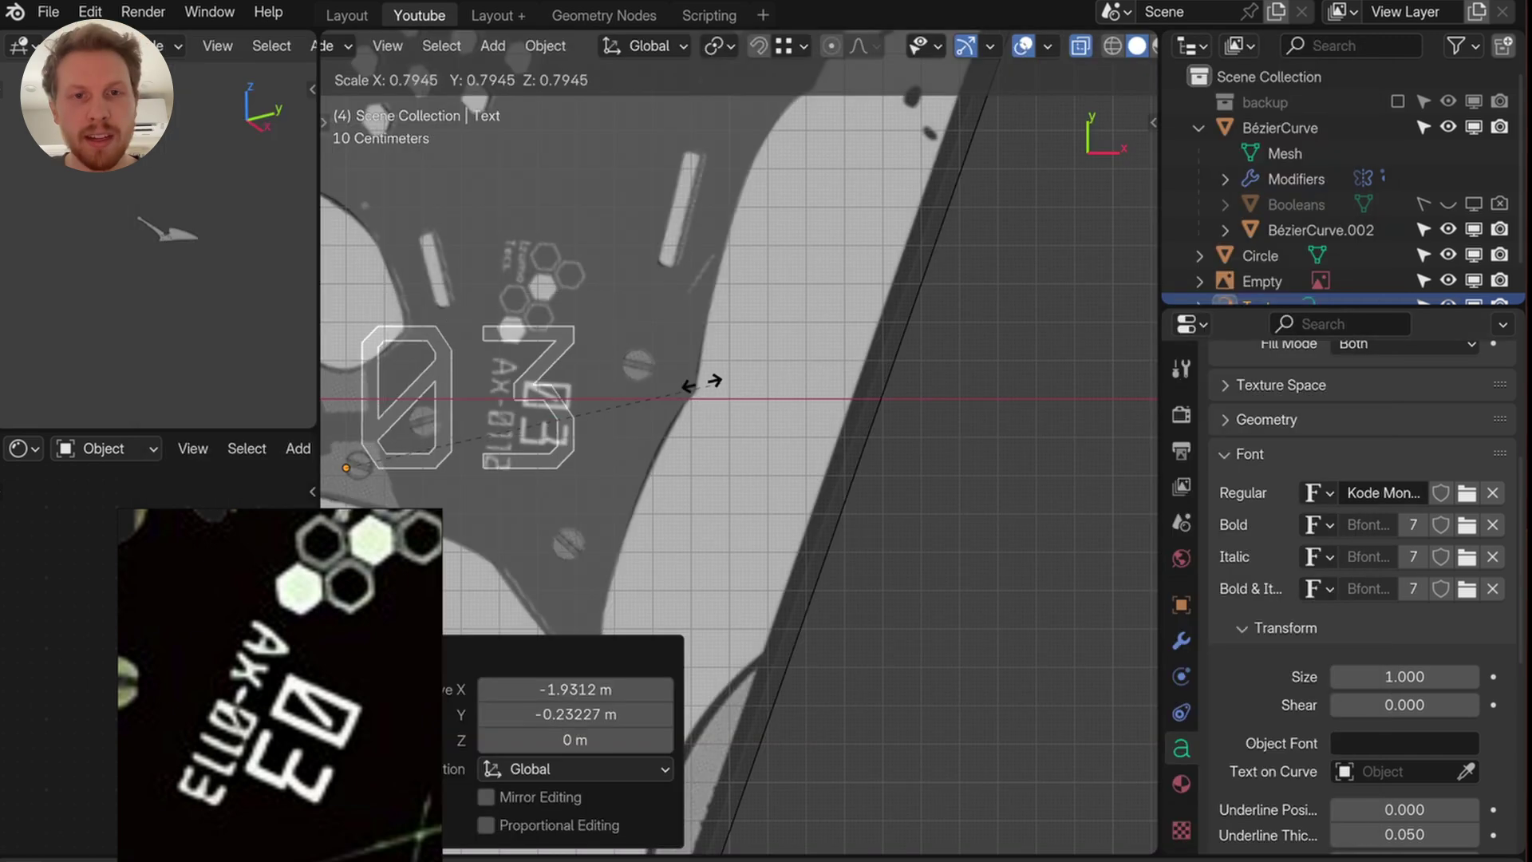
# - Scale, rotate and move the 03 text to match the large number on the blade in the reference
pyautogui.click(711, 383)
pyautogui.keyDown('shift'); pyautogui.moveTo(711, 383); pyautogui.dragTo(901, 371, button='middle'); pyautogui.keyUp('shift')
pyautogui.press('r')
pyautogui.click(588, 573)
pyautogui.press('g')
pyautogui.click(815, 406)
pyautogui.press('s')
pyautogui.click(810, 445)
pyautogui.press('r')
pyautogui.click(848, 427)
pyautogui.scroll(5, 851, 431)
pyautogui.press('s')
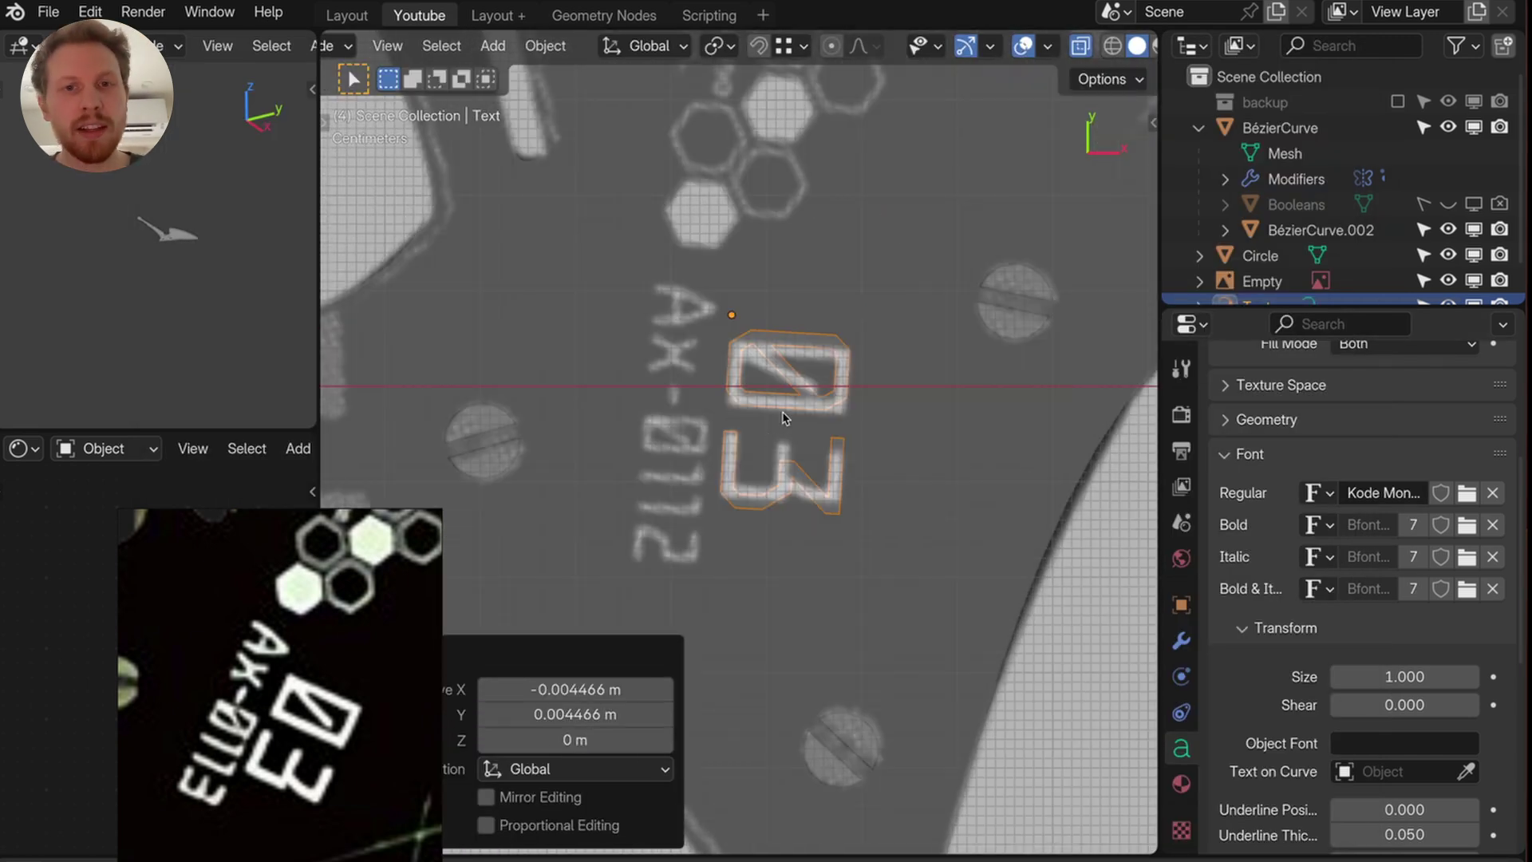
# - Duplicate the 03 text onto the neighbouring serial marking and change the copy's contents to AX-0112
pyautogui.hotkey('shift', 'd')
pyautogui.click(714, 375)
pyautogui.press('Tab')
pyautogui.hotkey('ctrl', 'a')
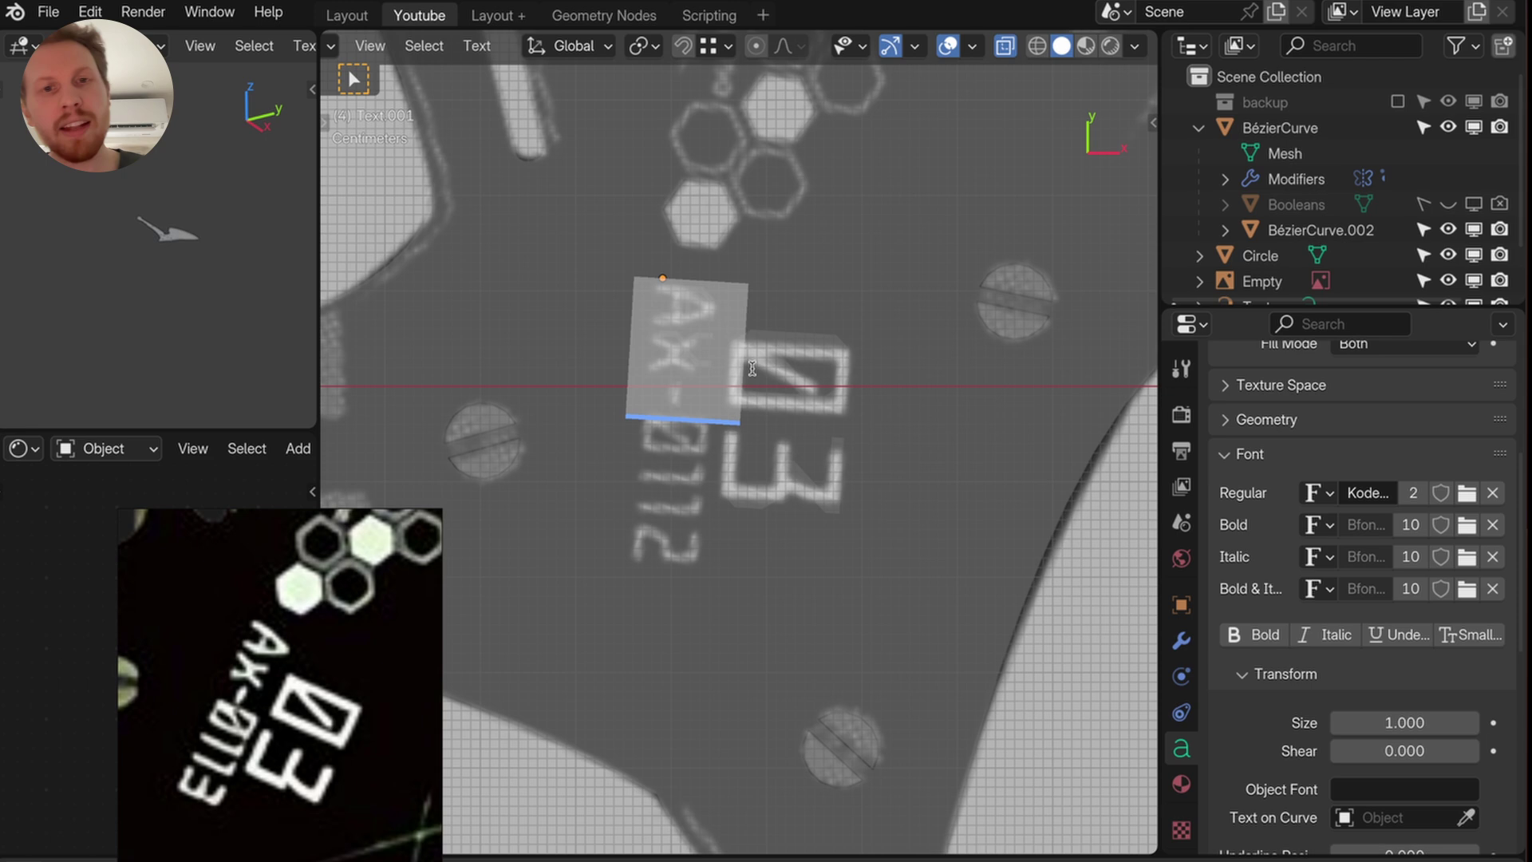
pyautogui.press('BackSpace')
pyautogui.write('A')
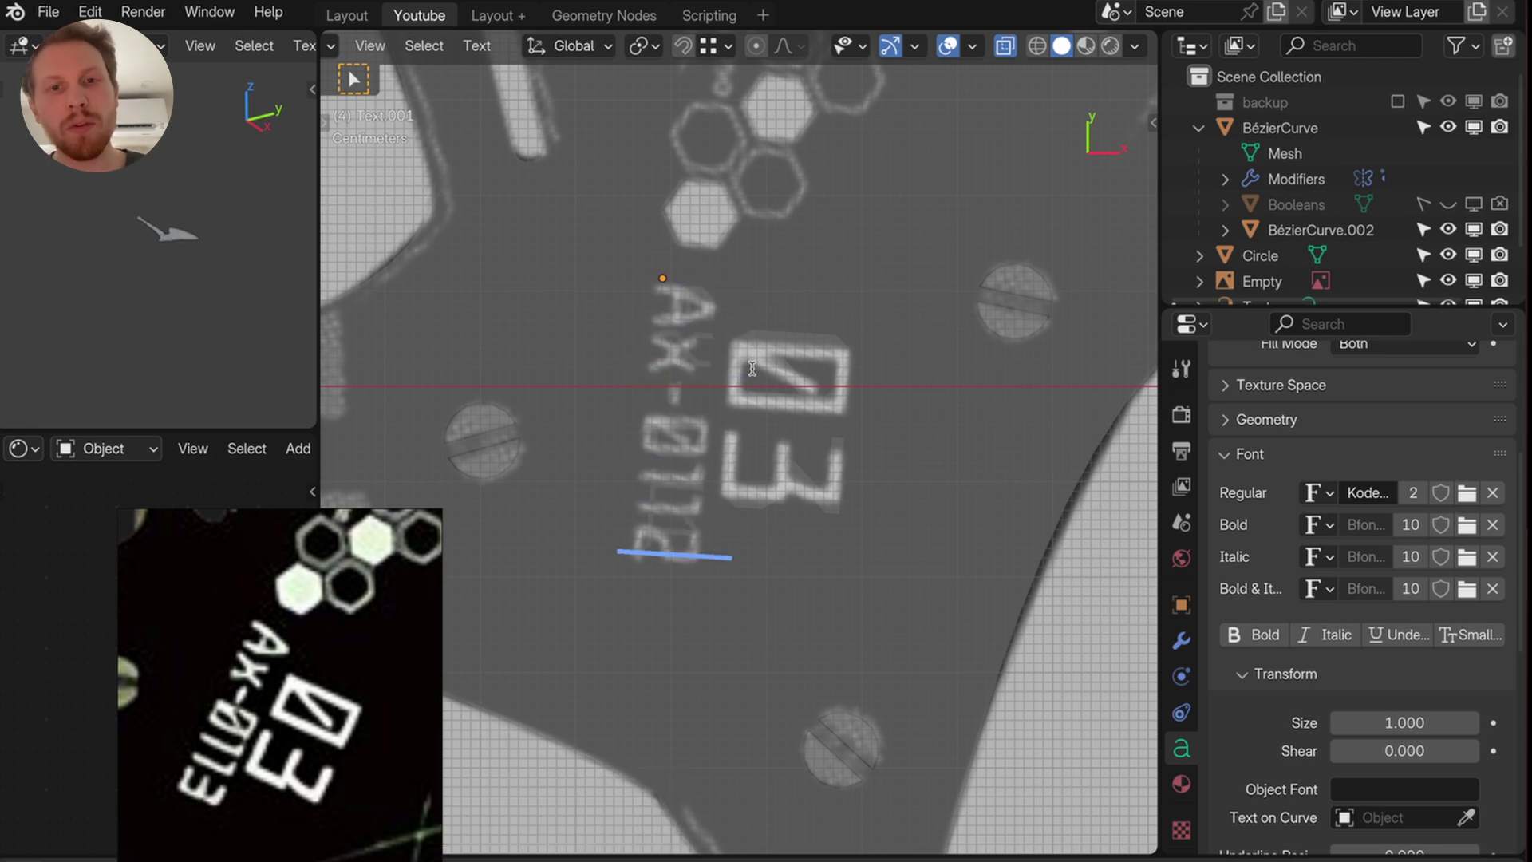
pyautogui.press('Tab')
# - Duplicate the AX-0112 text and move the copy to the small lettering beside the hexagon cluster
pyautogui.hotkey('shift', 'd')
pyautogui.rightClick(739, 527)
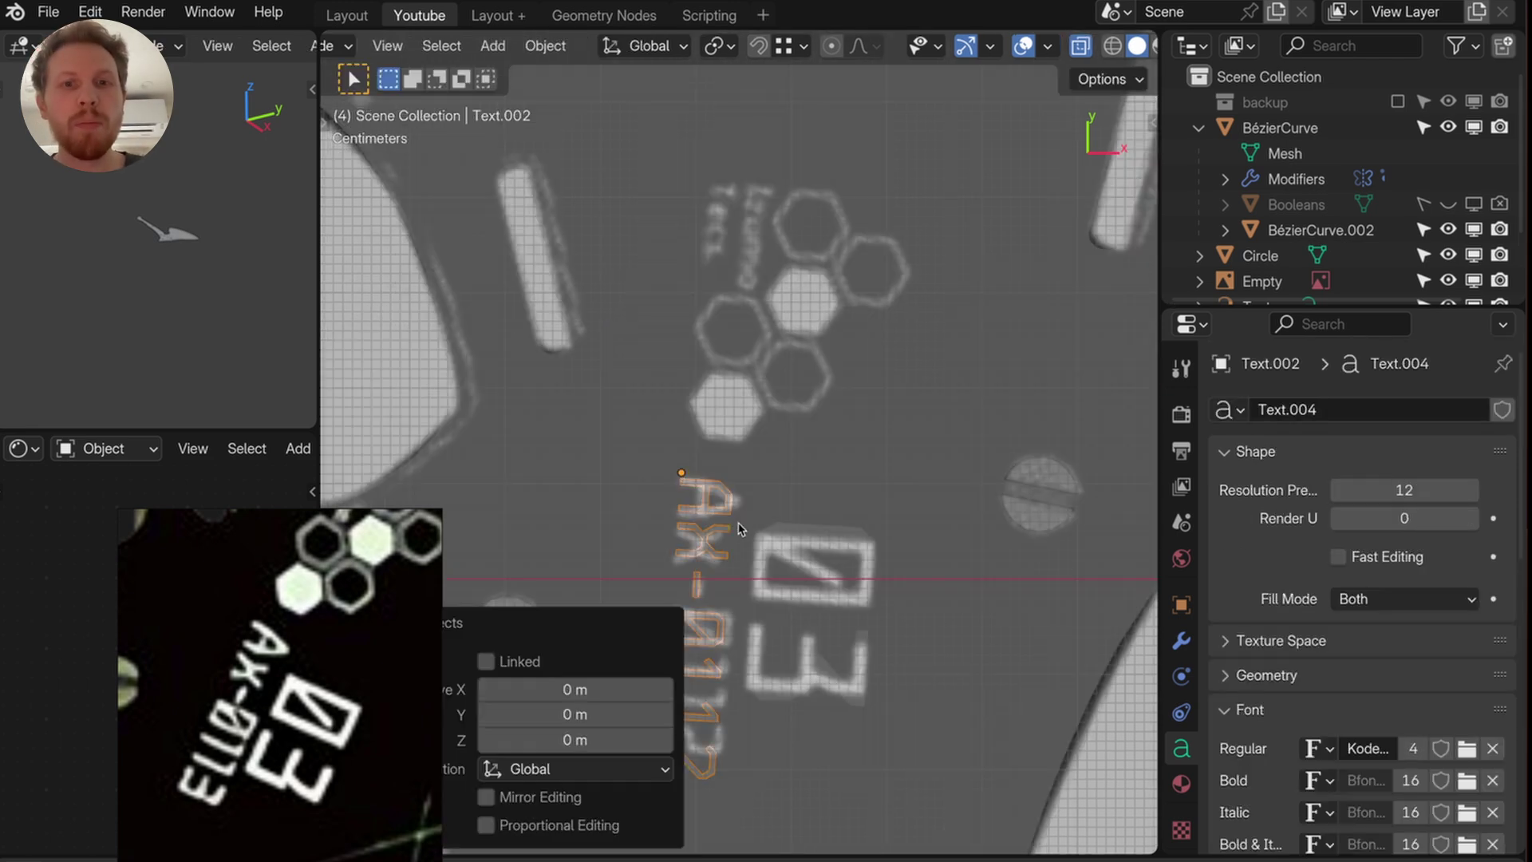
pyautogui.press('g')
pyautogui.click(783, 219)
pyautogui.scroll(3, 783, 219)
pyautogui.keyDown('shift'); pyautogui.moveTo(782, 219); pyautogui.dragTo(758, 460, button='middle'); pyautogui.keyUp('shift')
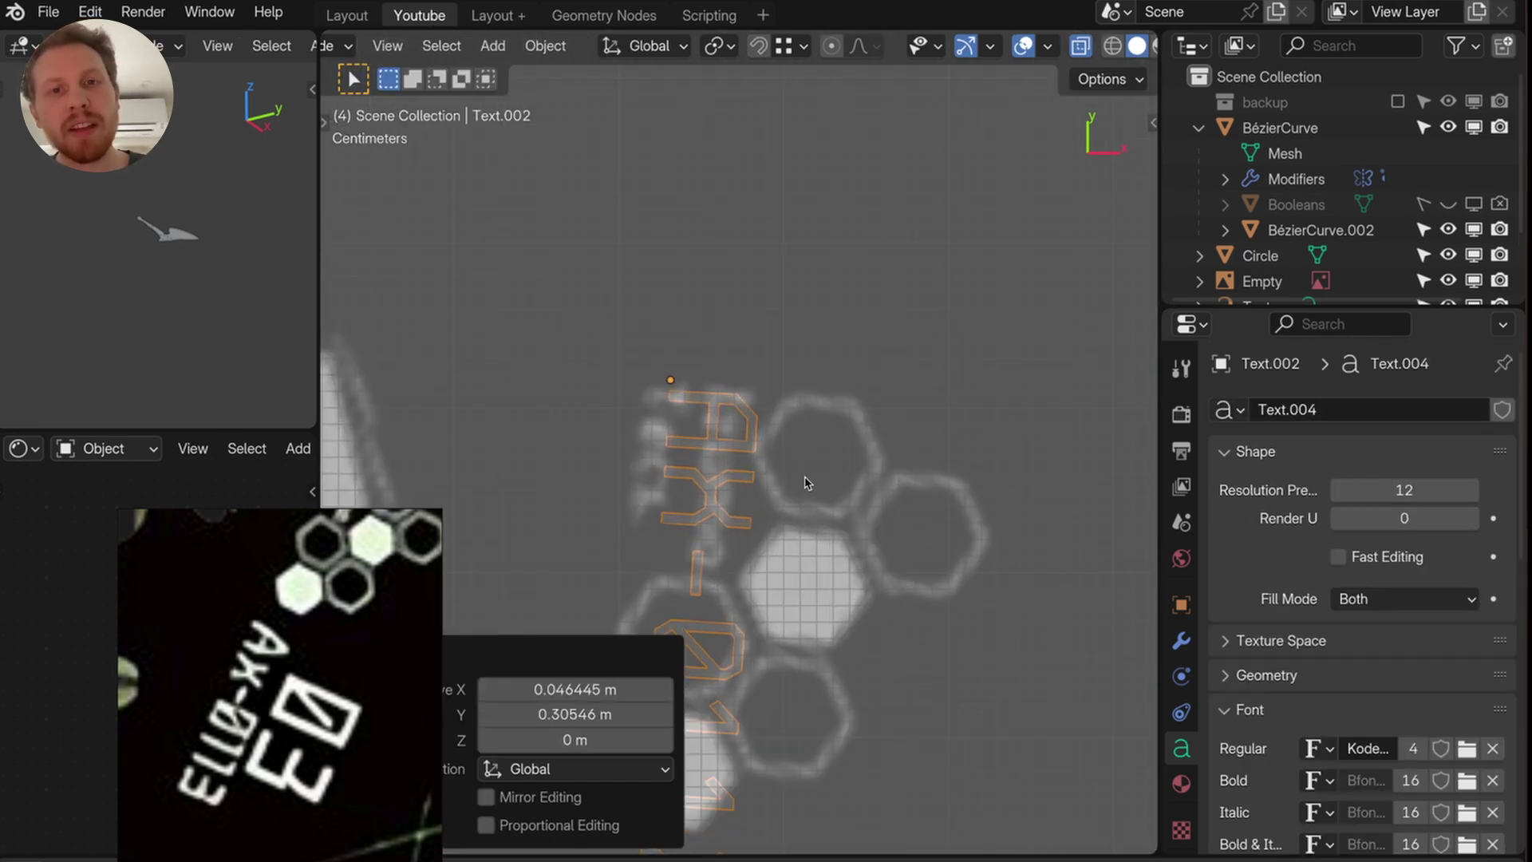
# - Shrink and align the copied text over the small lettering, and change its contents to Izumo Tech on two lines
pyautogui.press('s')
pyautogui.click(678, 482)
pyautogui.press('g')
pyautogui.click(725, 458)
pyautogui.press('s')
pyautogui.click(715, 447)
pyautogui.press('Tab')
pyautogui.scroll(2, 825, 405)
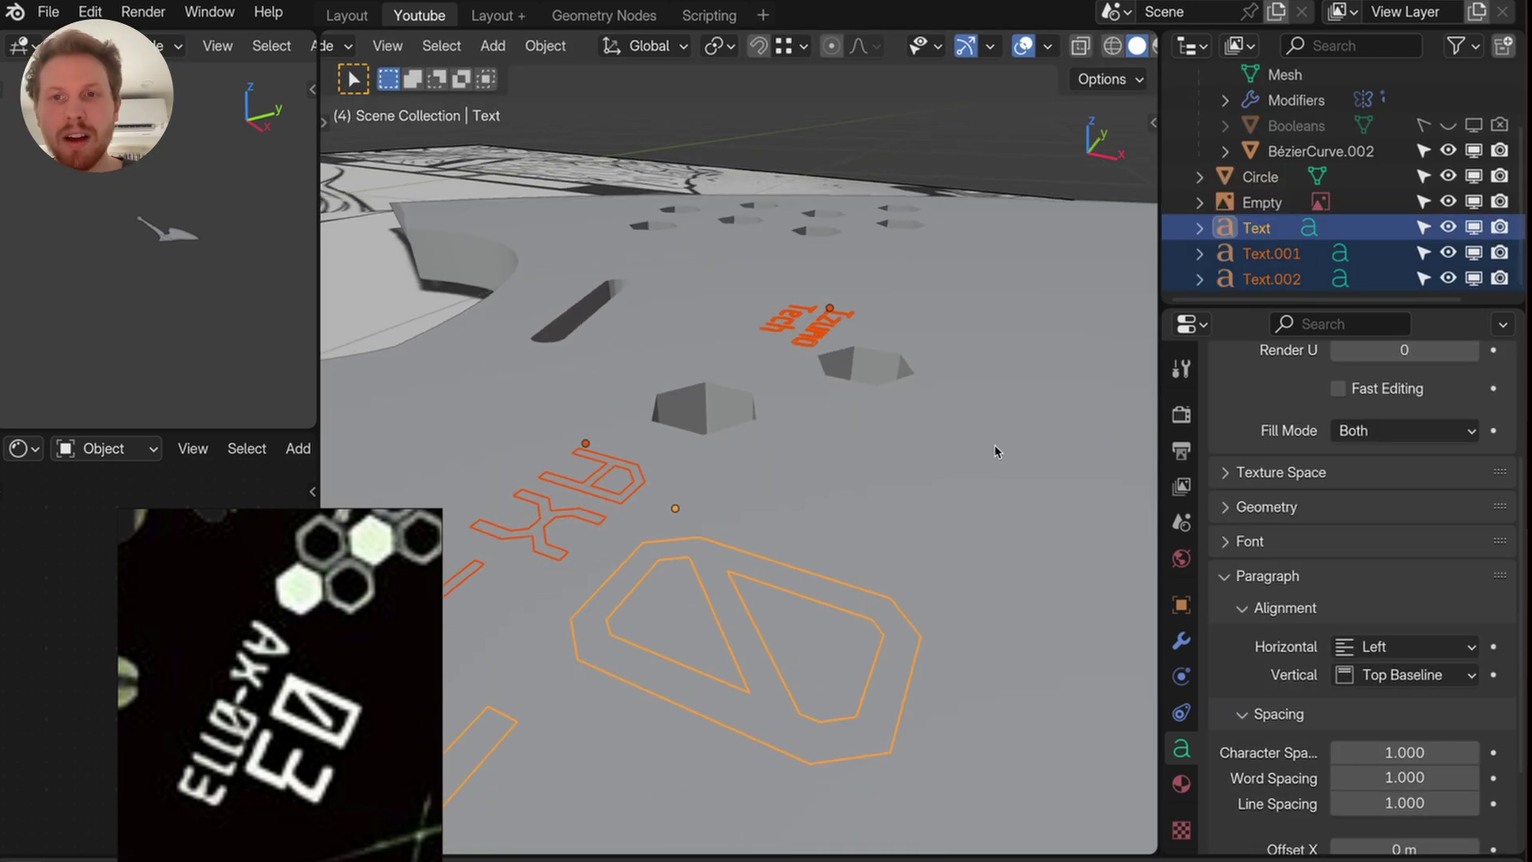
# - Add a Solidify modifier with a thickness of -0.026 m to the 03 text and copy it to the other two texts
pyautogui.click(1181, 640)
pyautogui.click(1284, 411)
pyautogui.write('solid')
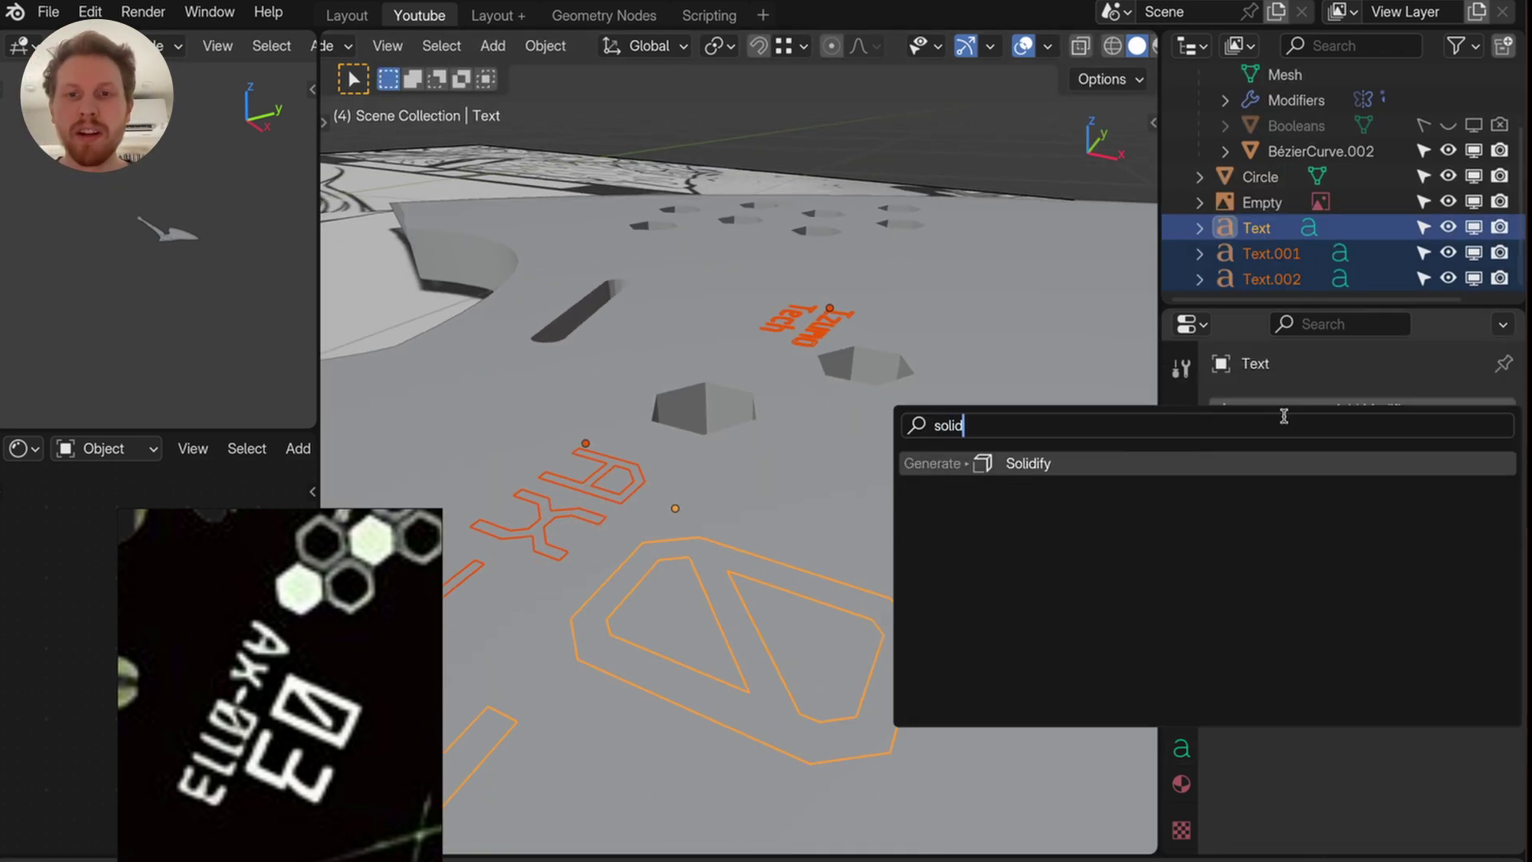
pyautogui.press('Return')
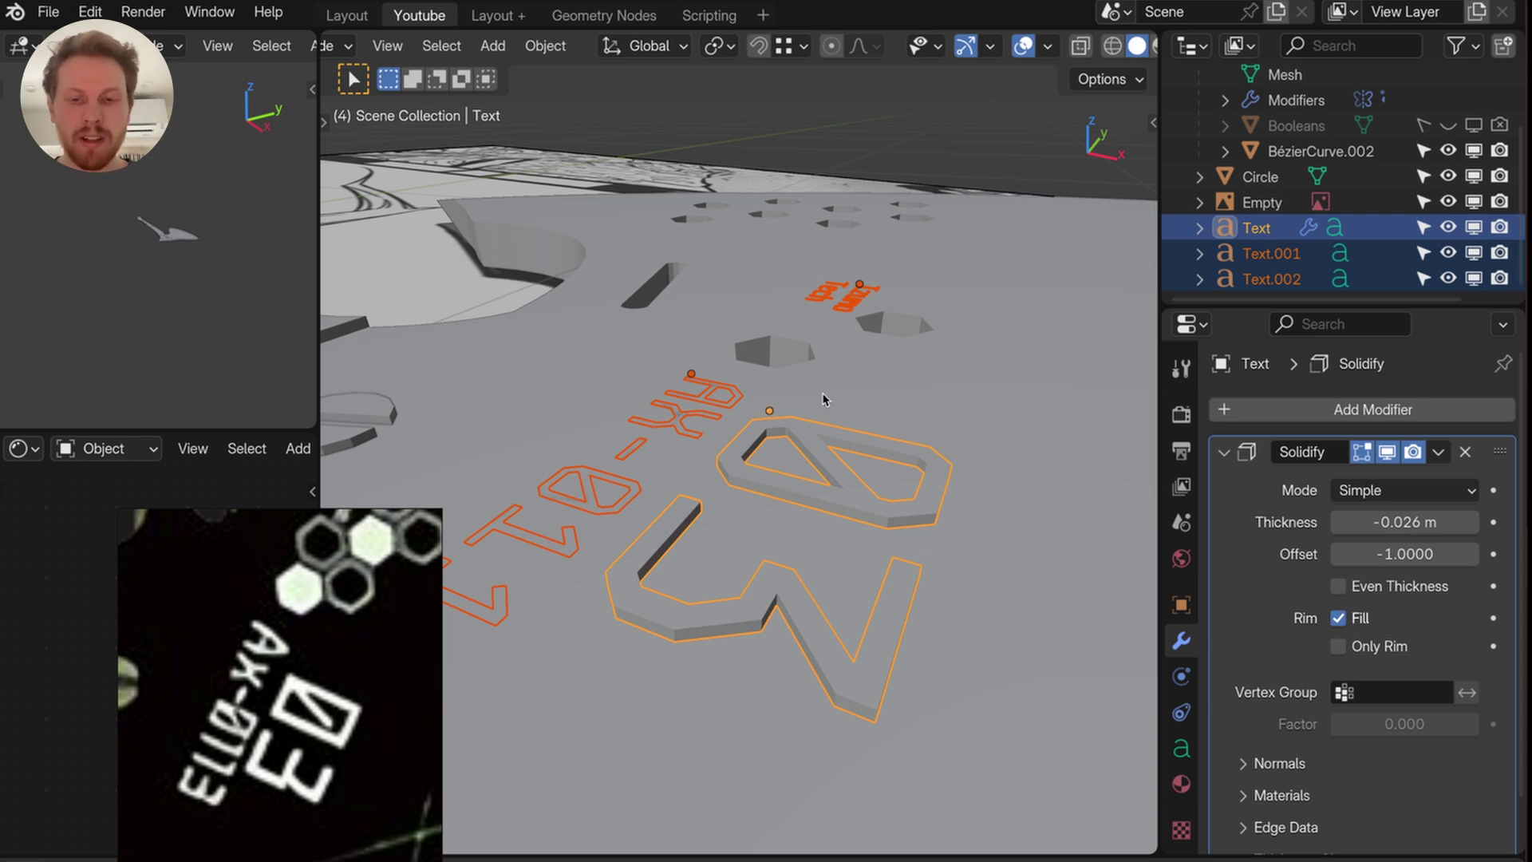
pyautogui.hotkey('ctrl', 'l')
pyautogui.moveTo(826, 399)
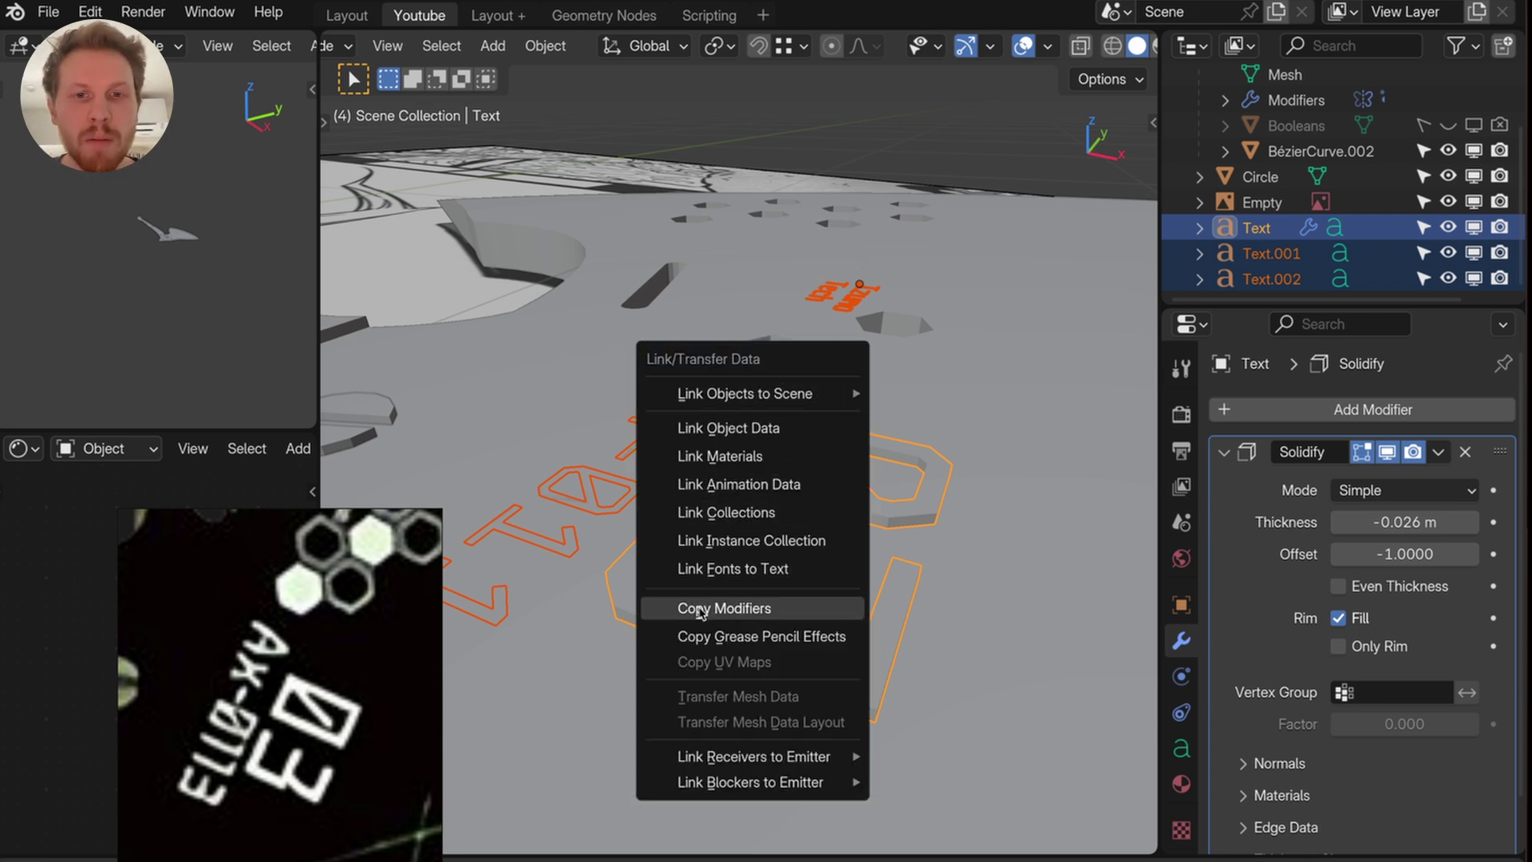
pyautogui.click(714, 608)
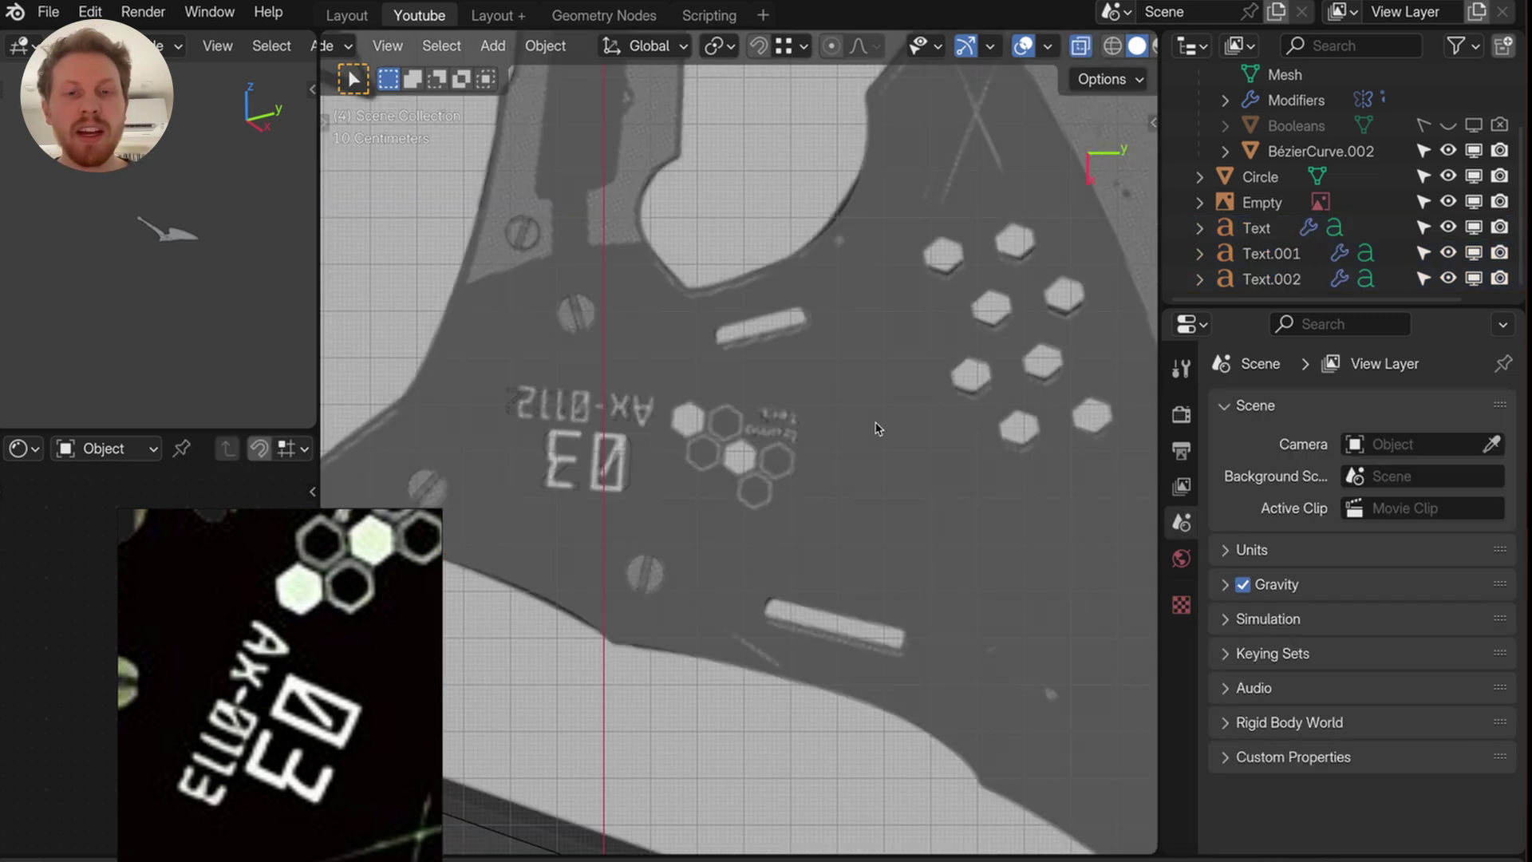
# - Add a six-sided mesh circle, then scale, rotate and fit it over an outlined hexagon in the small marking cluster
pyautogui.hotkey('shift', 'a')
pyautogui.moveTo(820, 429)
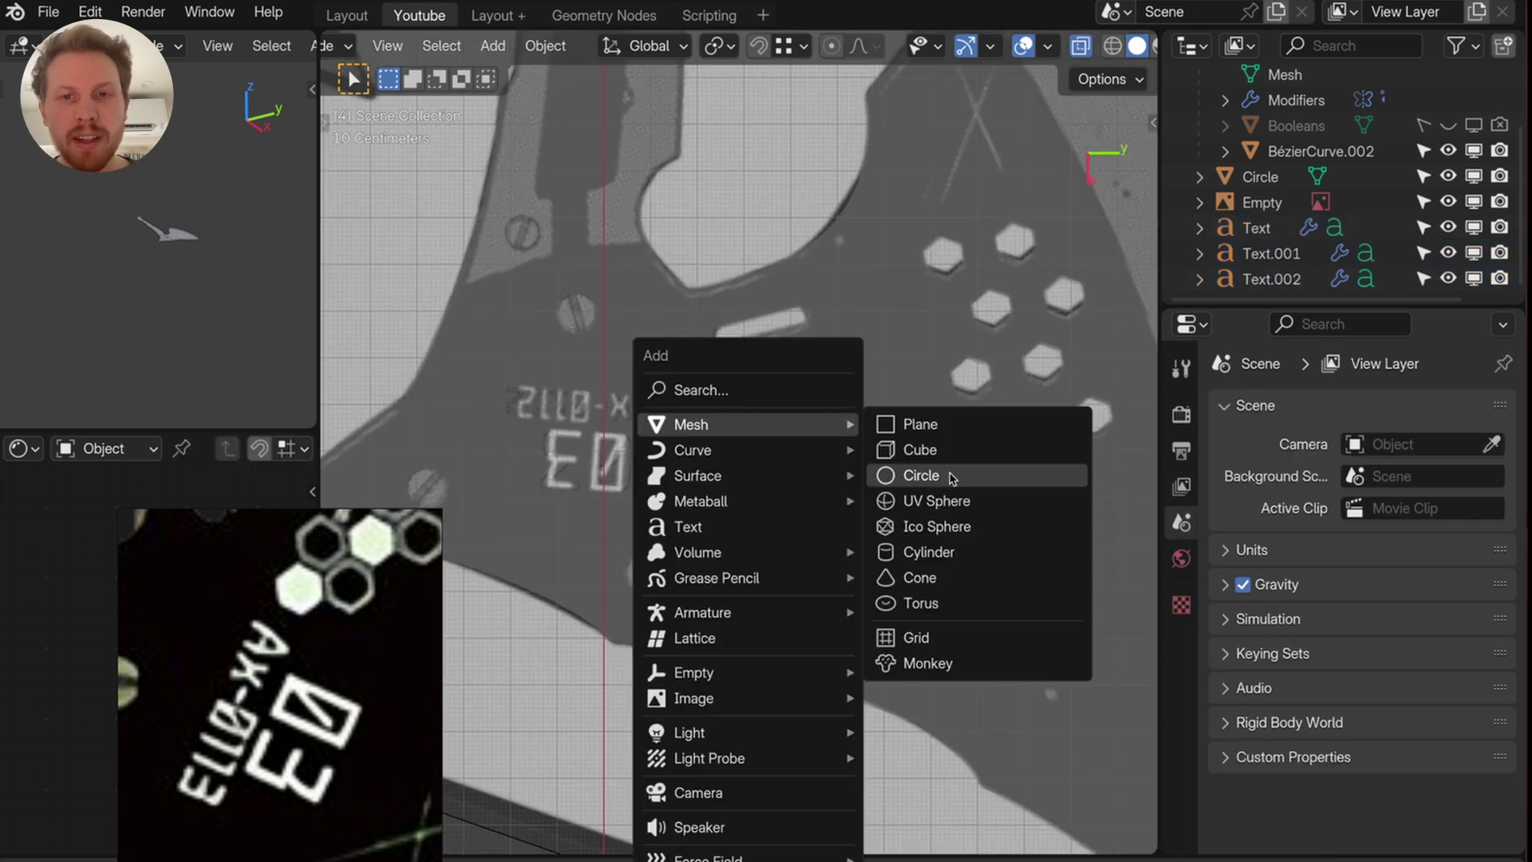
pyautogui.click(922, 474)
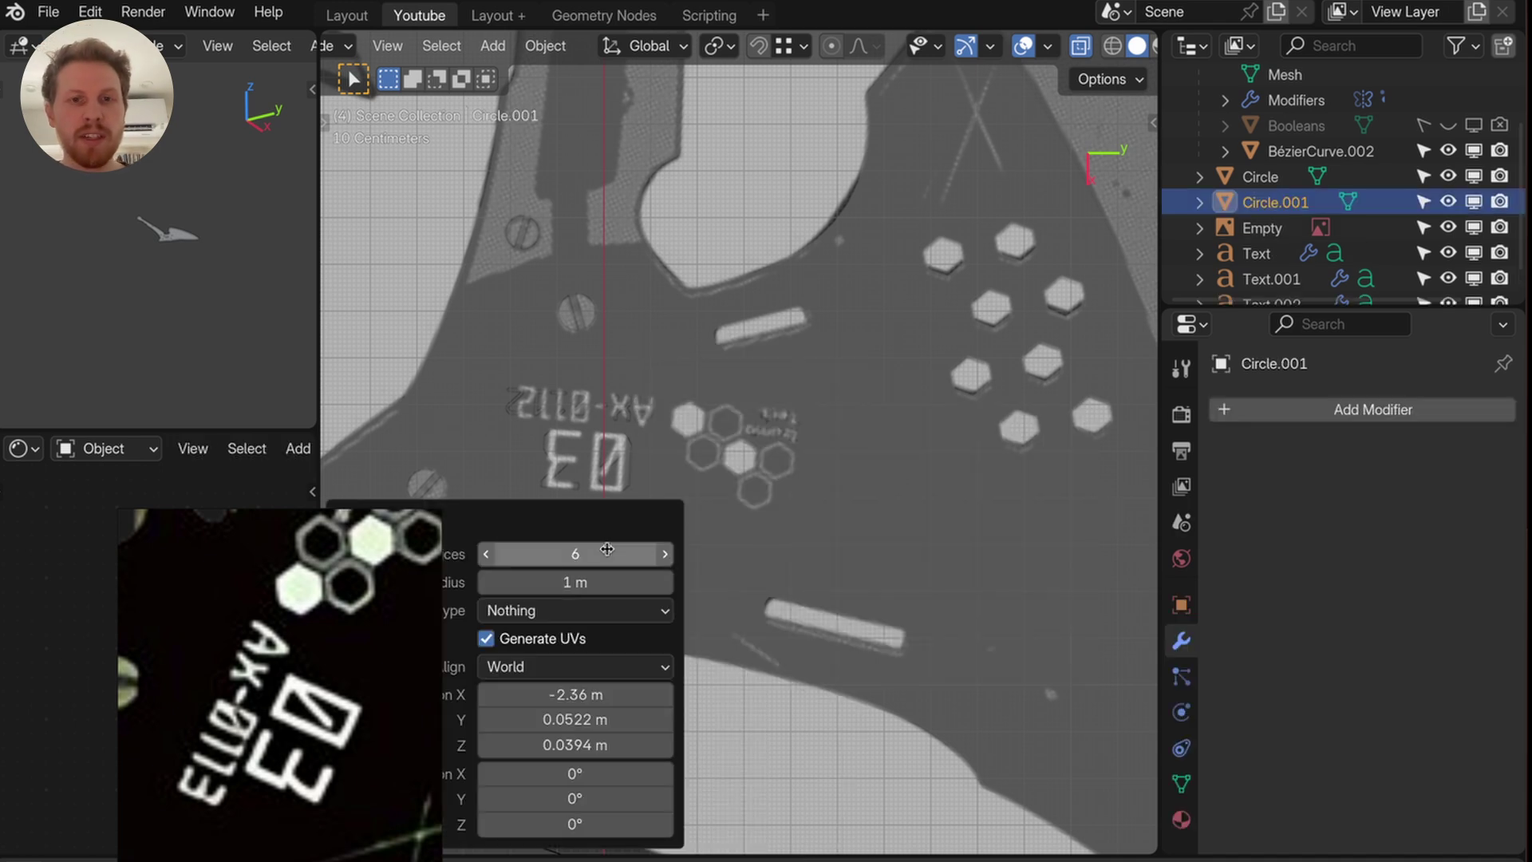
pyautogui.scroll(-1, 667, 376)
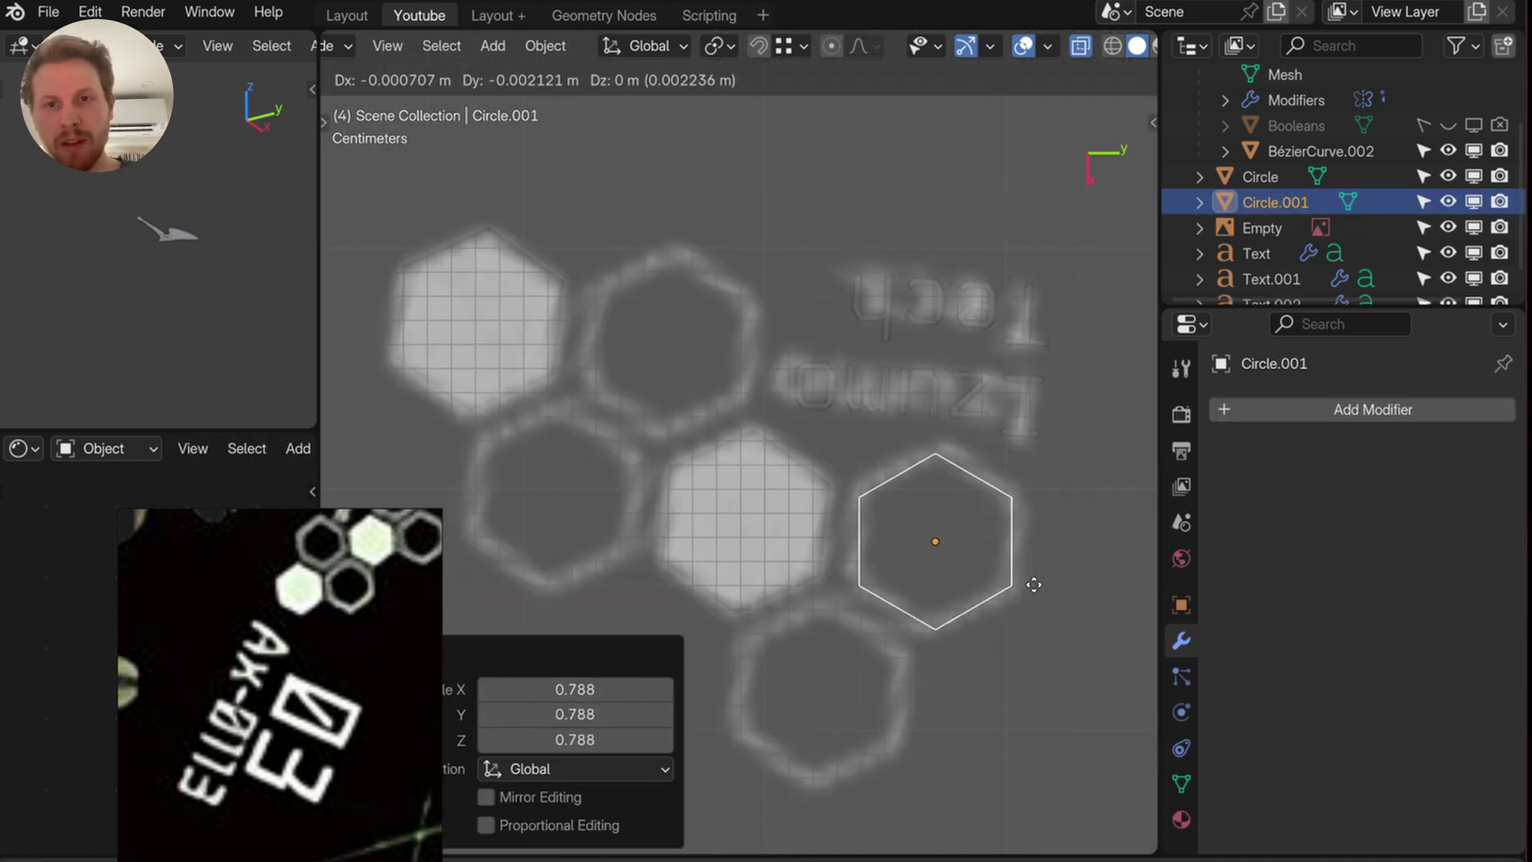
pyautogui.click(1033, 586)
pyautogui.press('Tab')
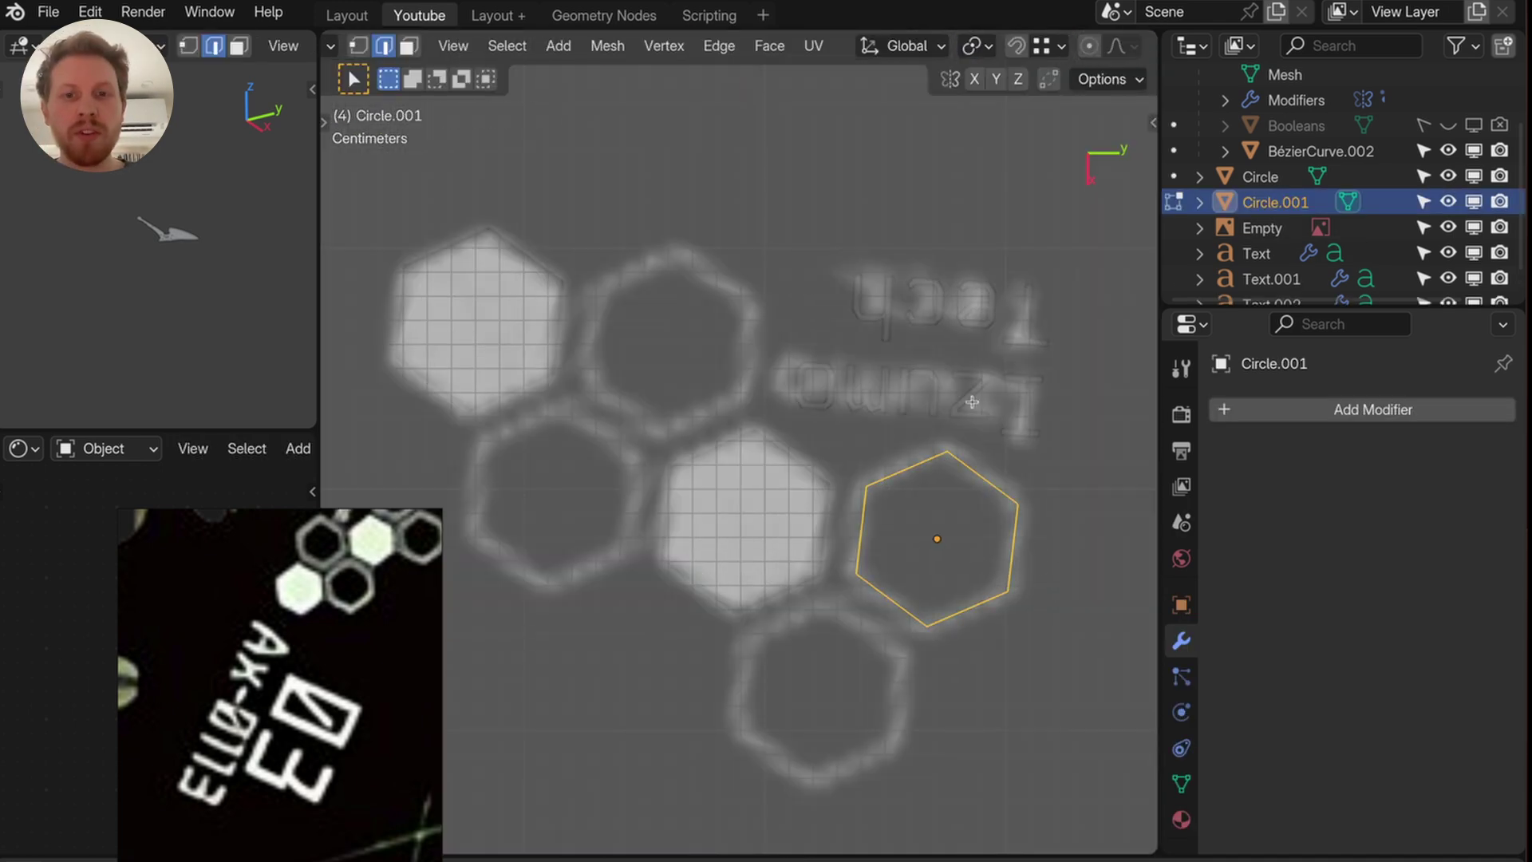
# - Duplicate the hexagon outline in Edit Mode onto the other three outlined hexagons of the cluster
pyautogui.press('g')
pyautogui.click(852, 560)
pyautogui.hotkey('shift', 'd')
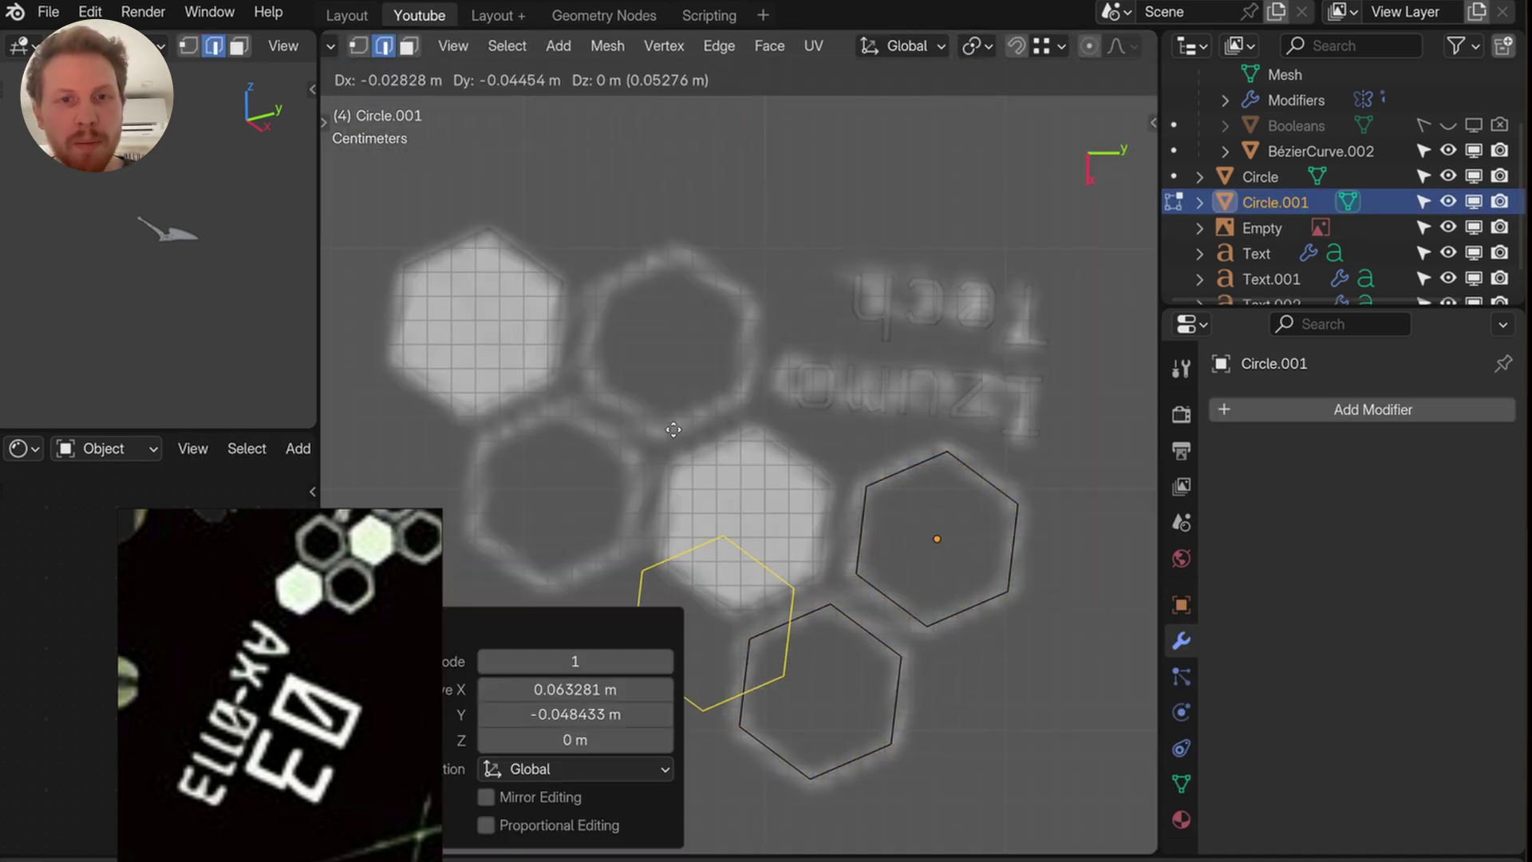
pyautogui.click(572, 345)
pyautogui.hotkey('shift', 'd')
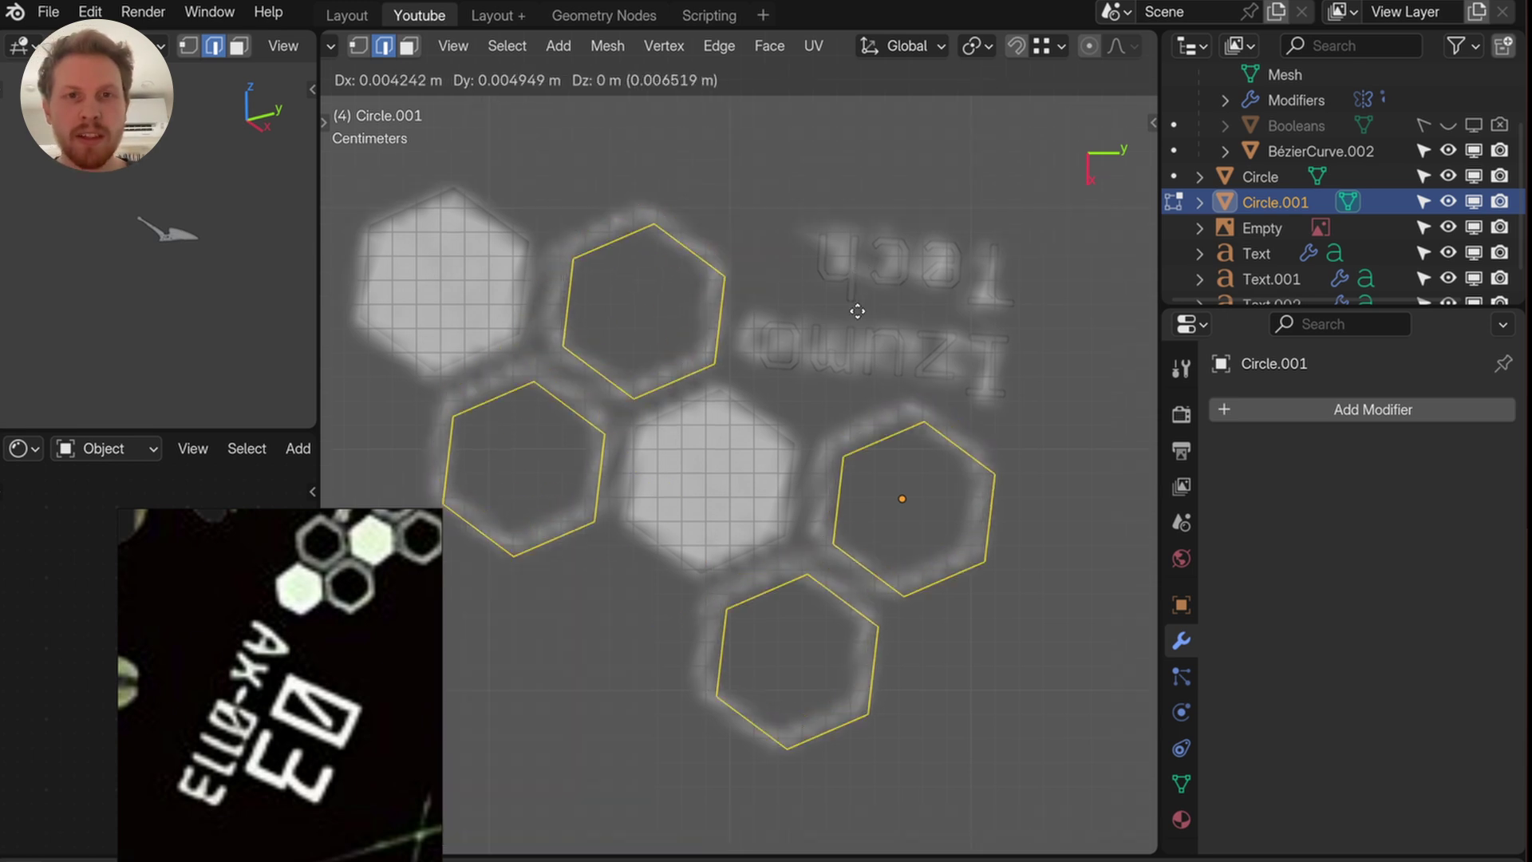
pyautogui.rightClick(863, 305)
# - Extrude and scale the four hexagon outlines about their individual origins into thin rings, and extrude the rings for thickness
pyautogui.click(980, 48)
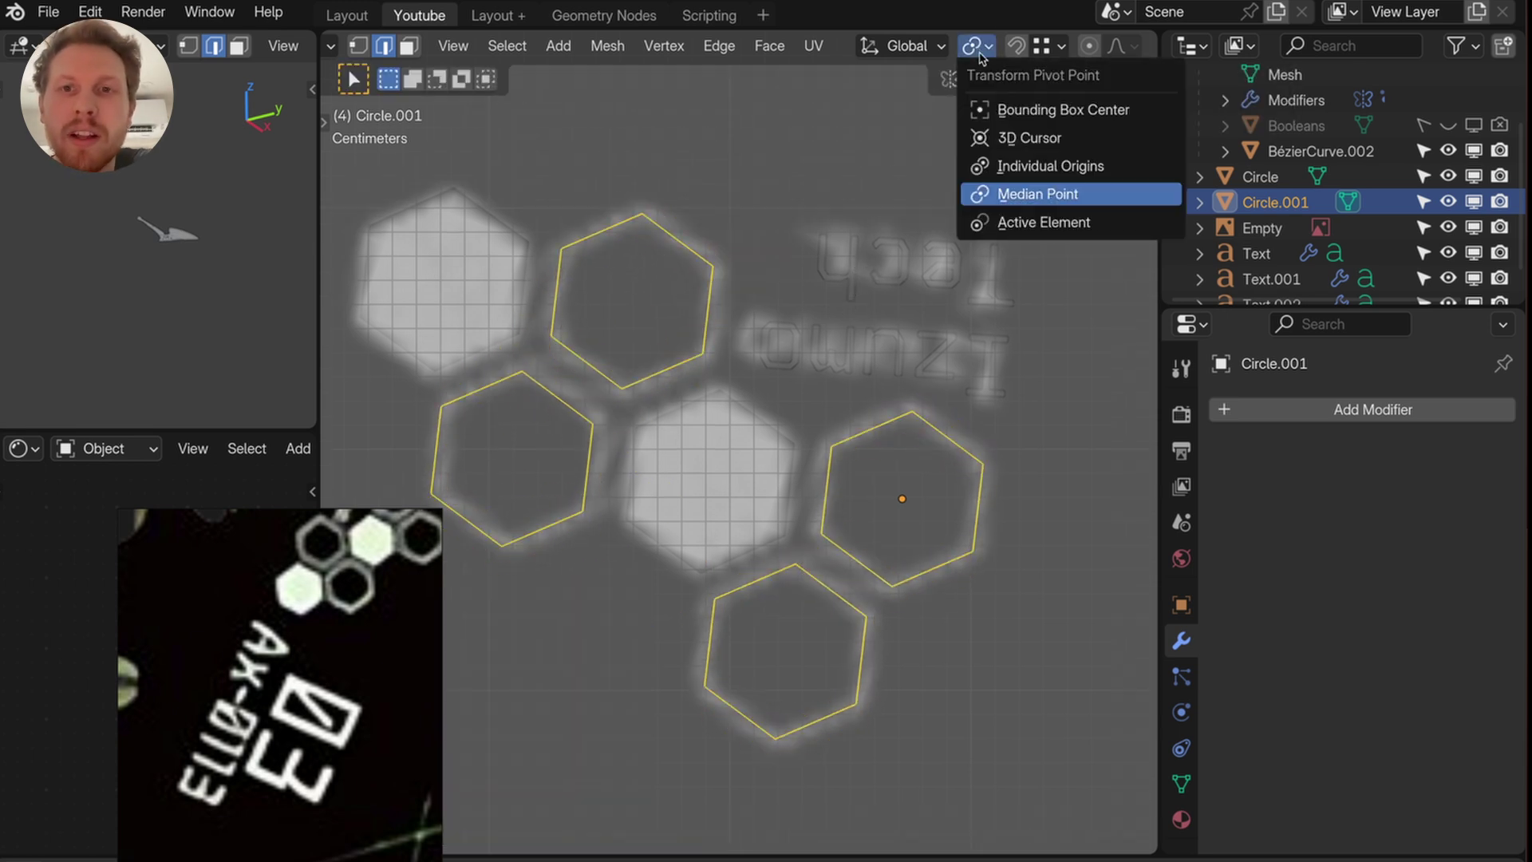
pyautogui.click(1037, 166)
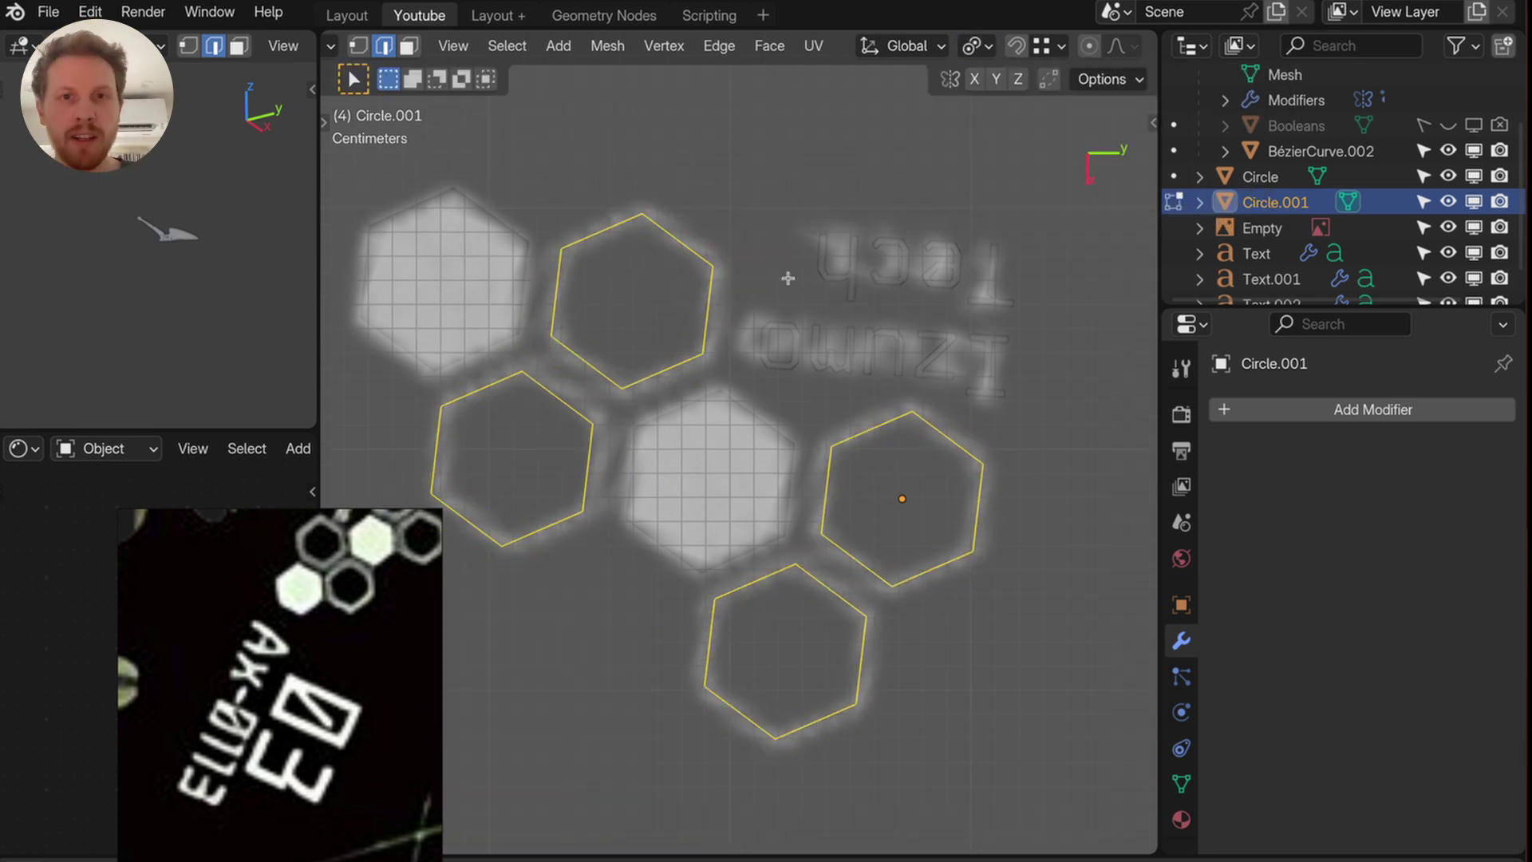
pyautogui.press('e')
pyautogui.rightClick(787, 278)
pyautogui.press('s')
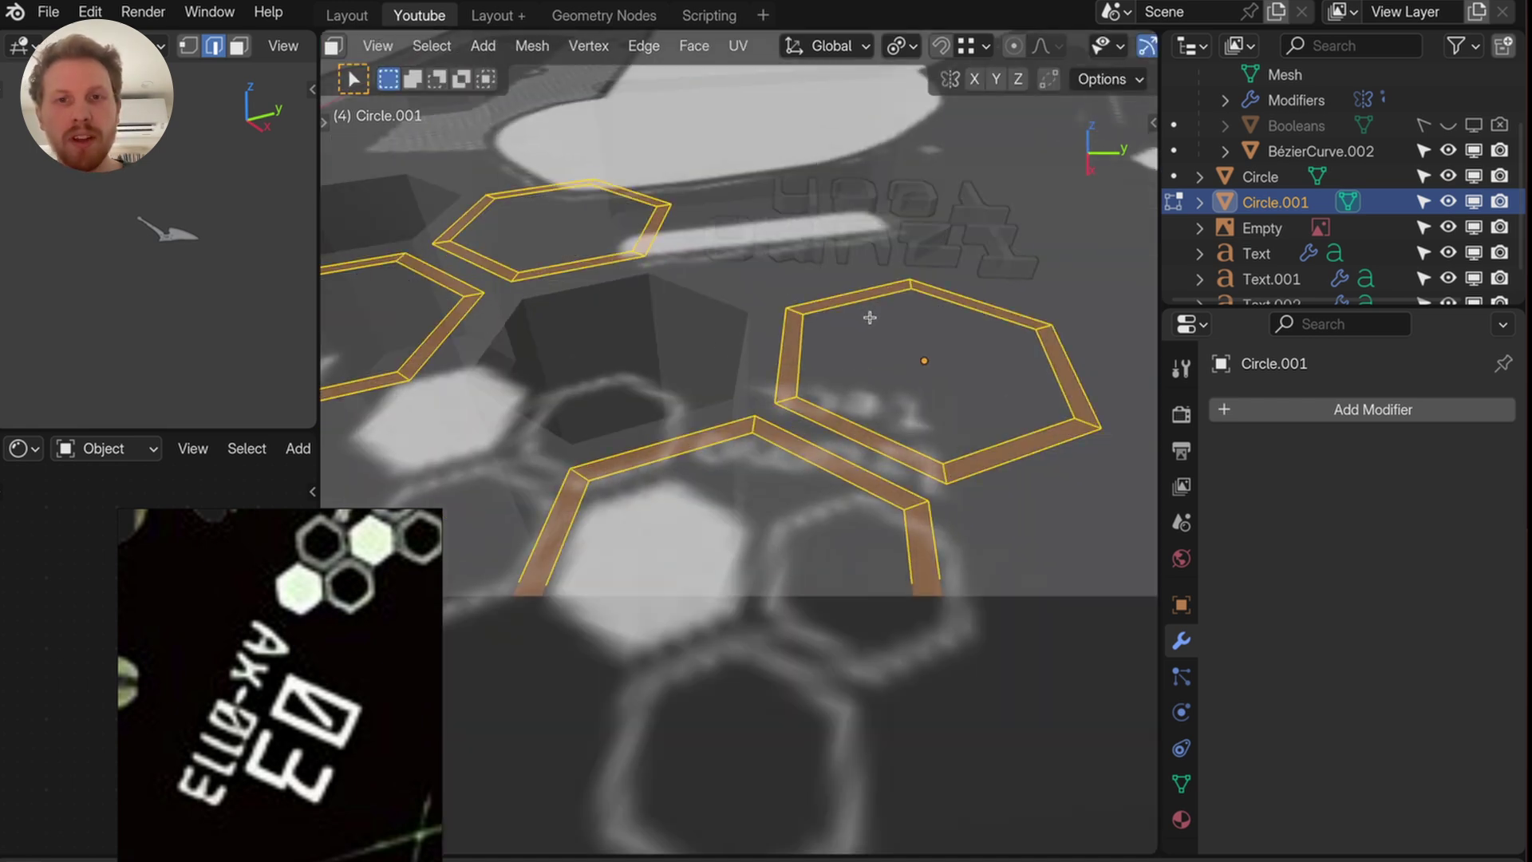
pyautogui.press('e')
pyautogui.click(916, 359)
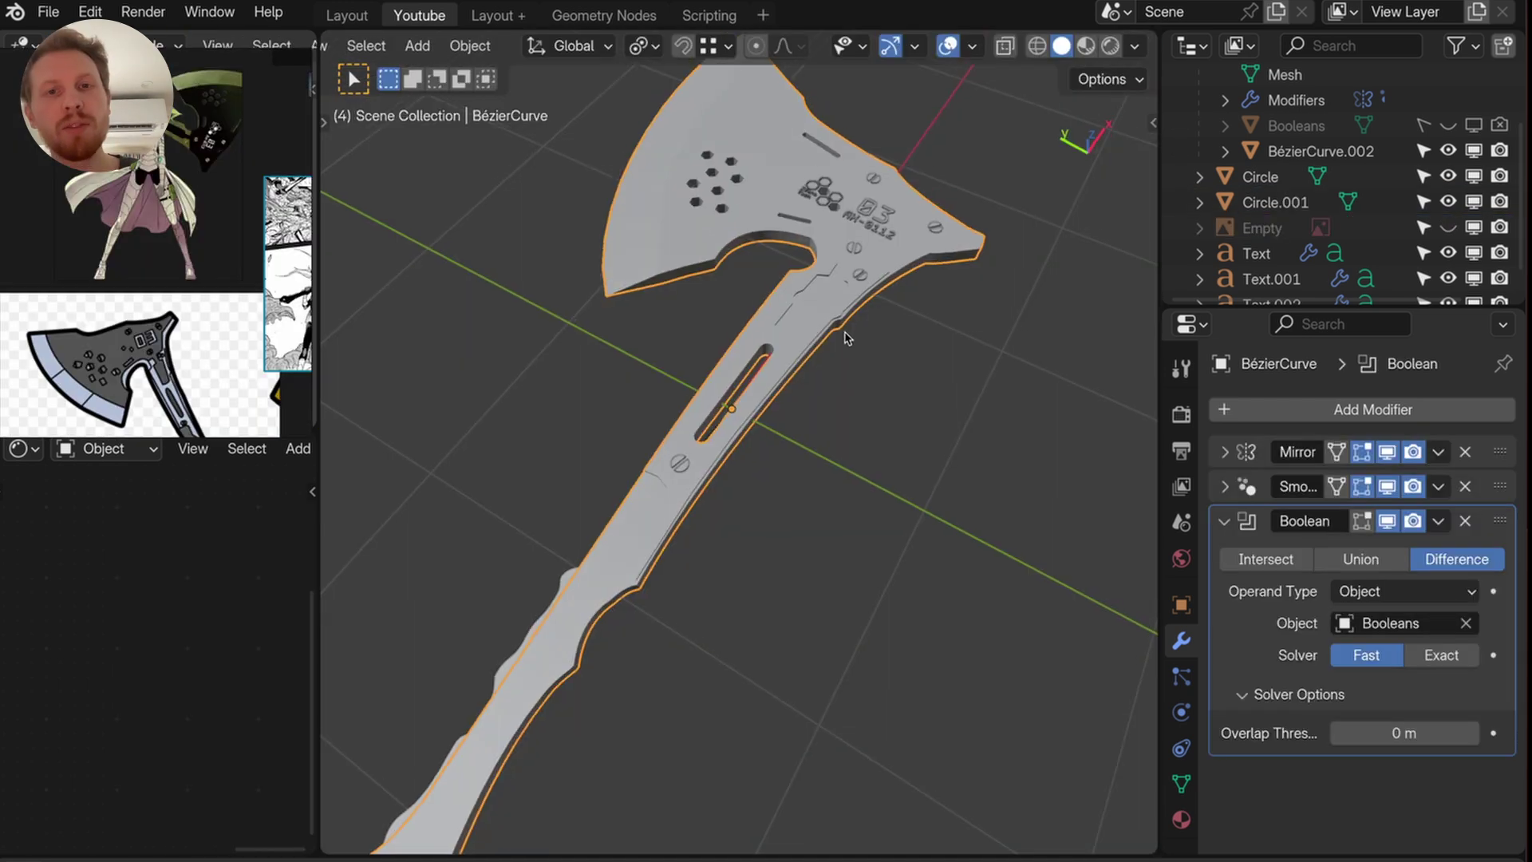
# - Switch the viewport to rendered shading with Scene World lighting disabled
pyautogui.moveTo(842, 326)
pyautogui.mouseDown(button='middle')
pyautogui.moveTo(876, 356)
pyautogui.moveTo(835, 333)
pyautogui.mouseUp(button='middle')
pyautogui.click(1109, 46)
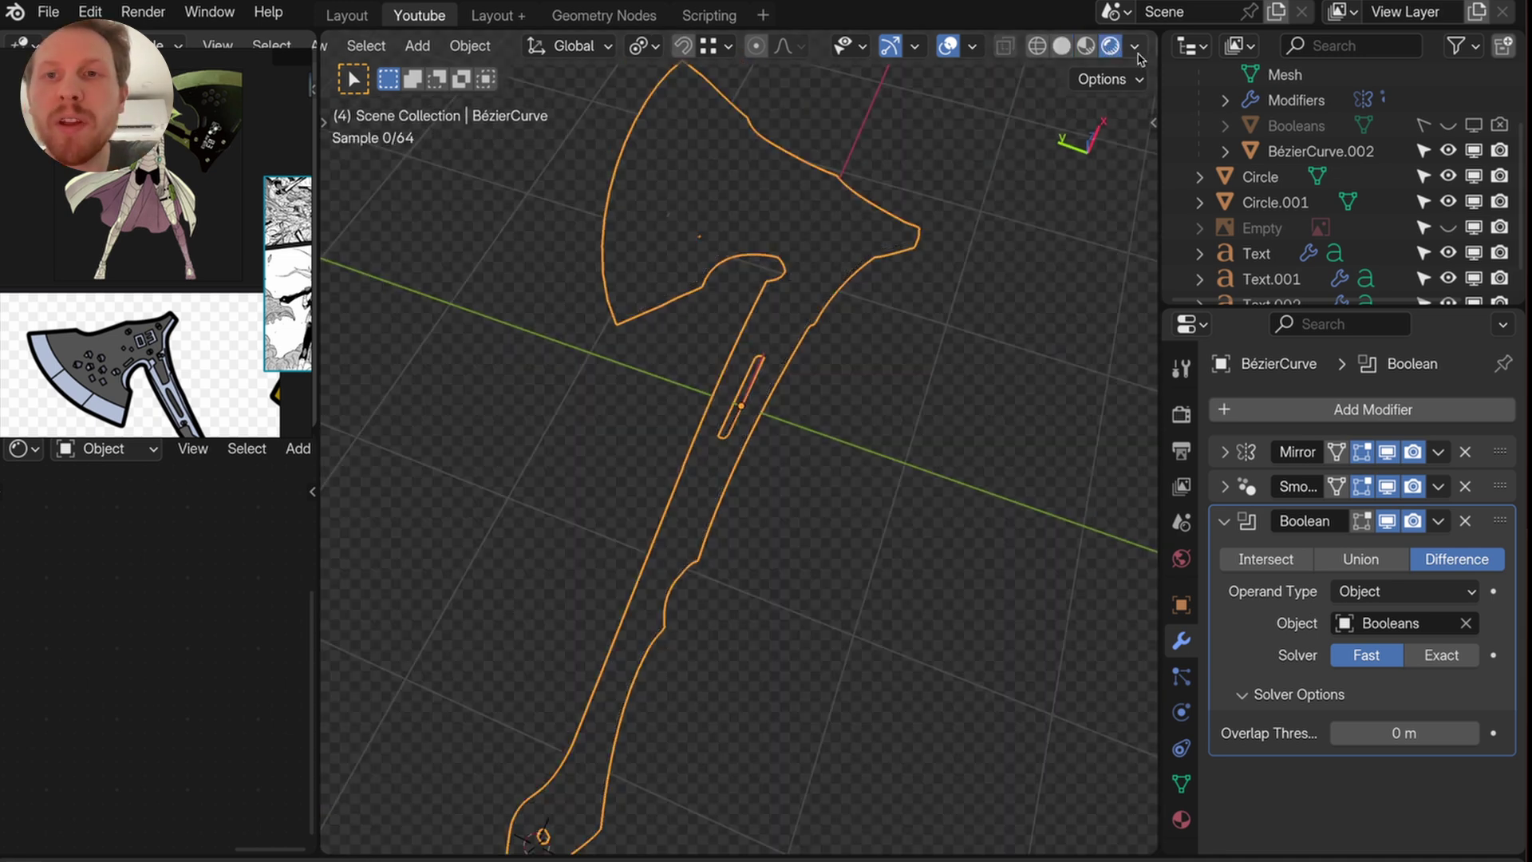
pyautogui.click(1137, 48)
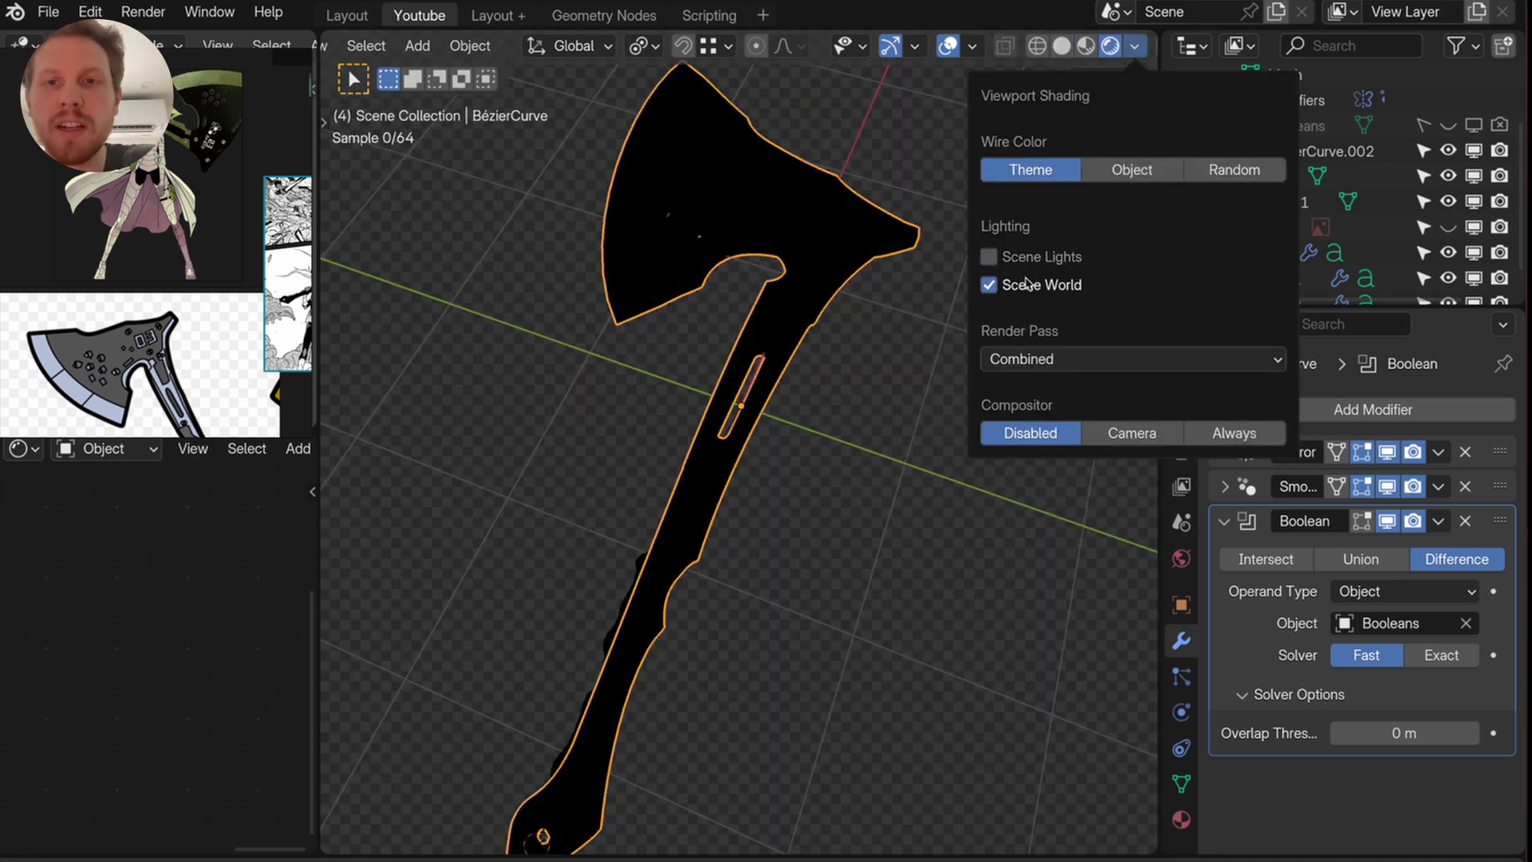
pyautogui.click(990, 285)
pyautogui.moveTo(923, 271); pyautogui.dragTo(855, 232, button='middle')
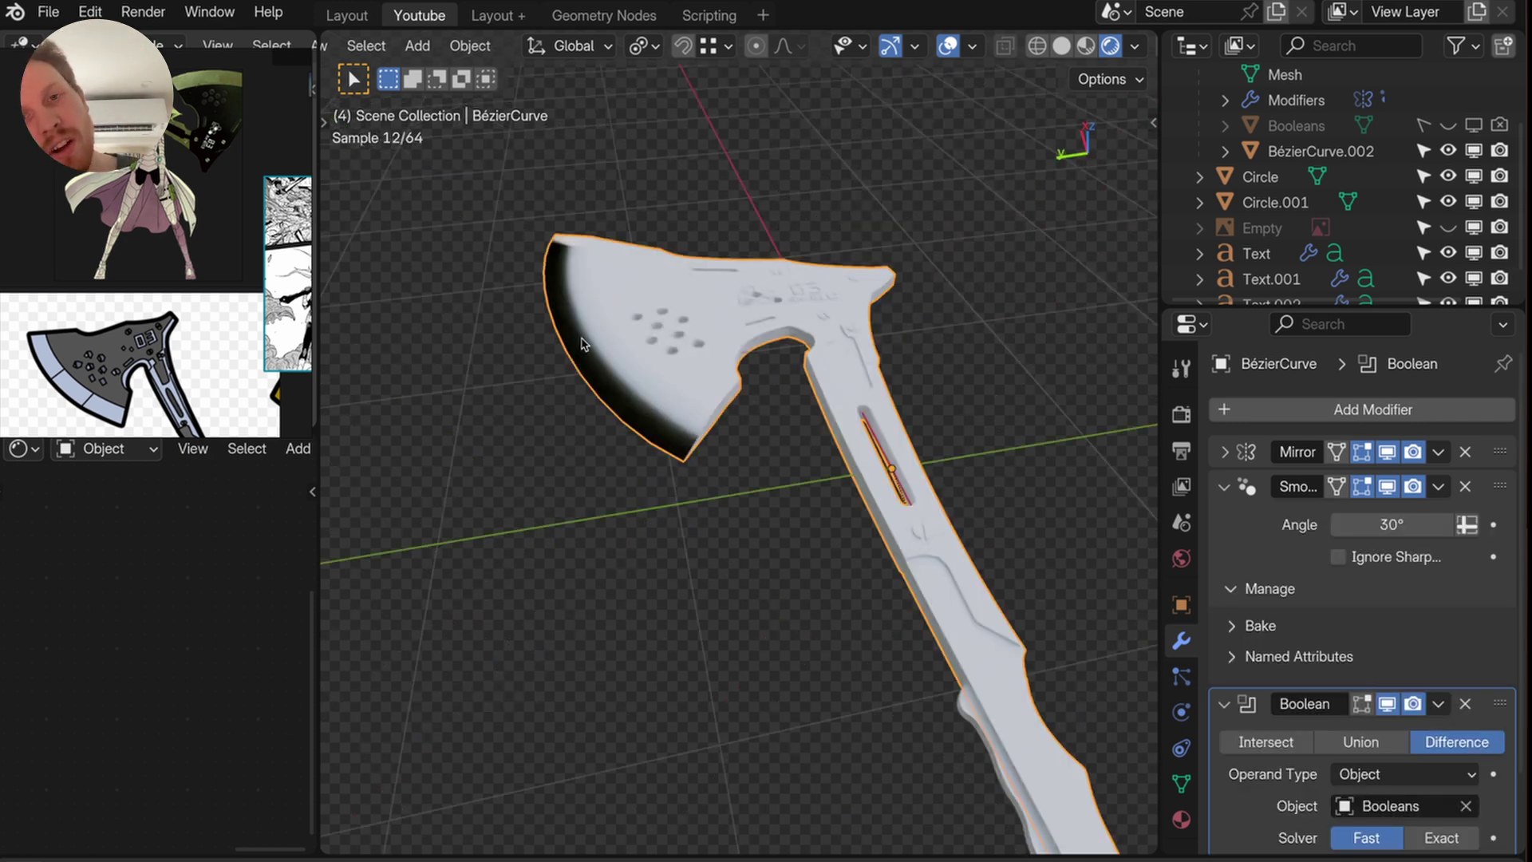
# - Merge the axe mesh's vertices by distance
pyautogui.press('Tab')
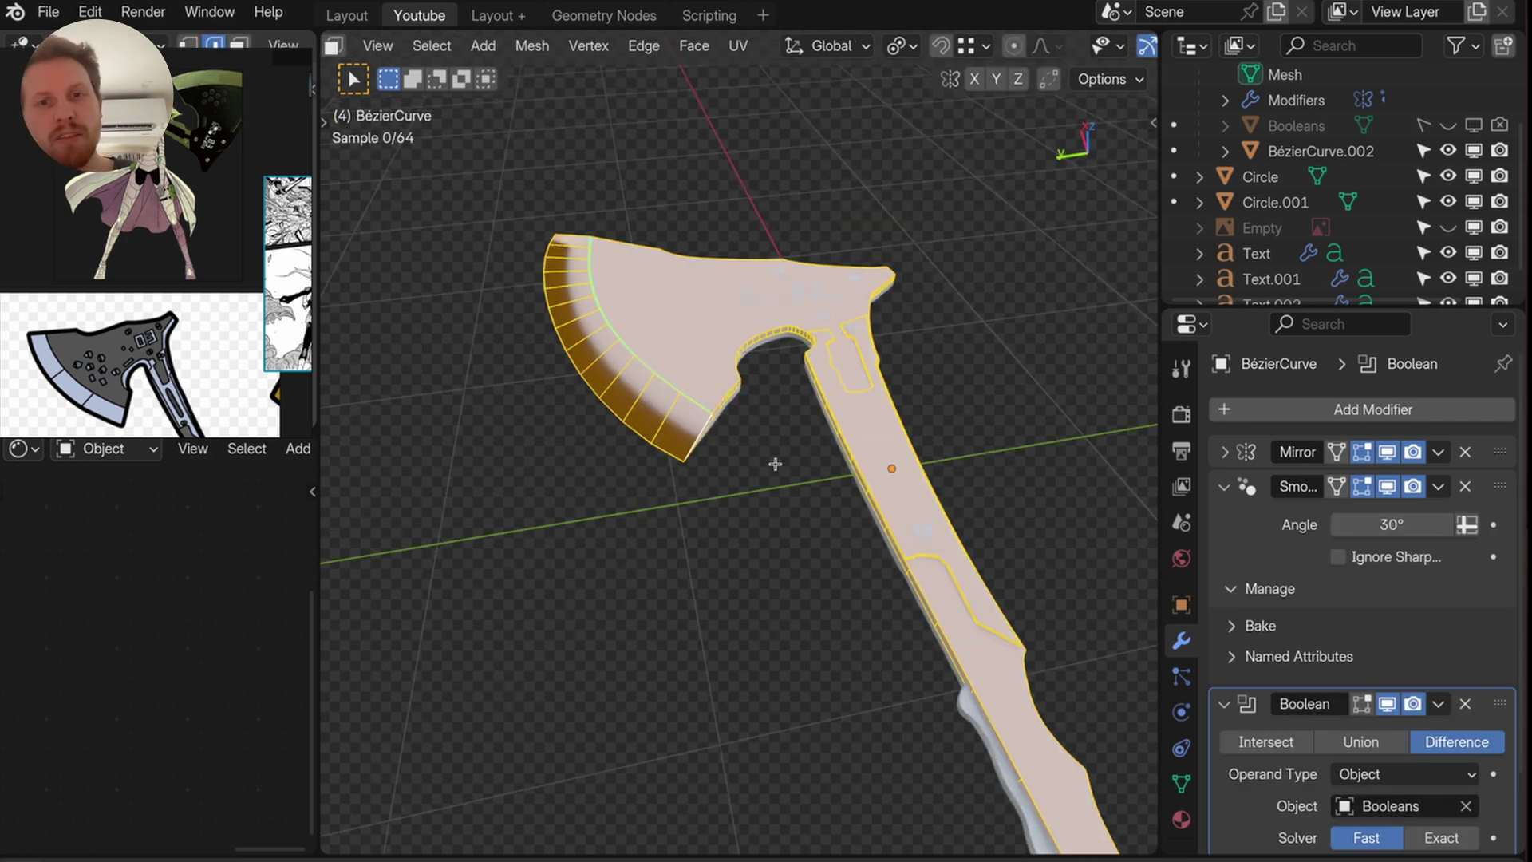
pyautogui.press('m')
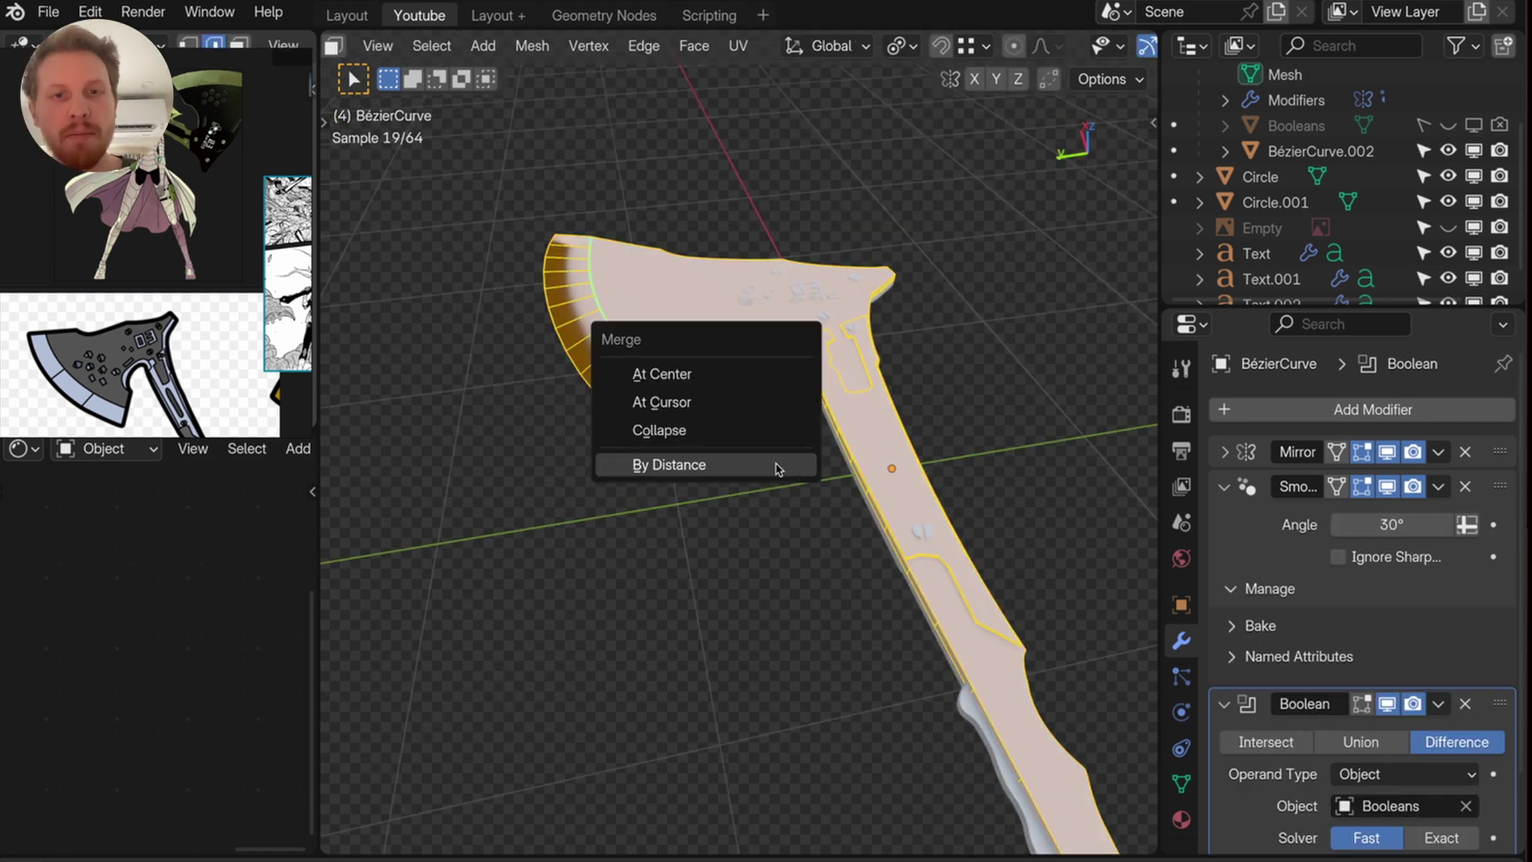
pyautogui.click(663, 466)
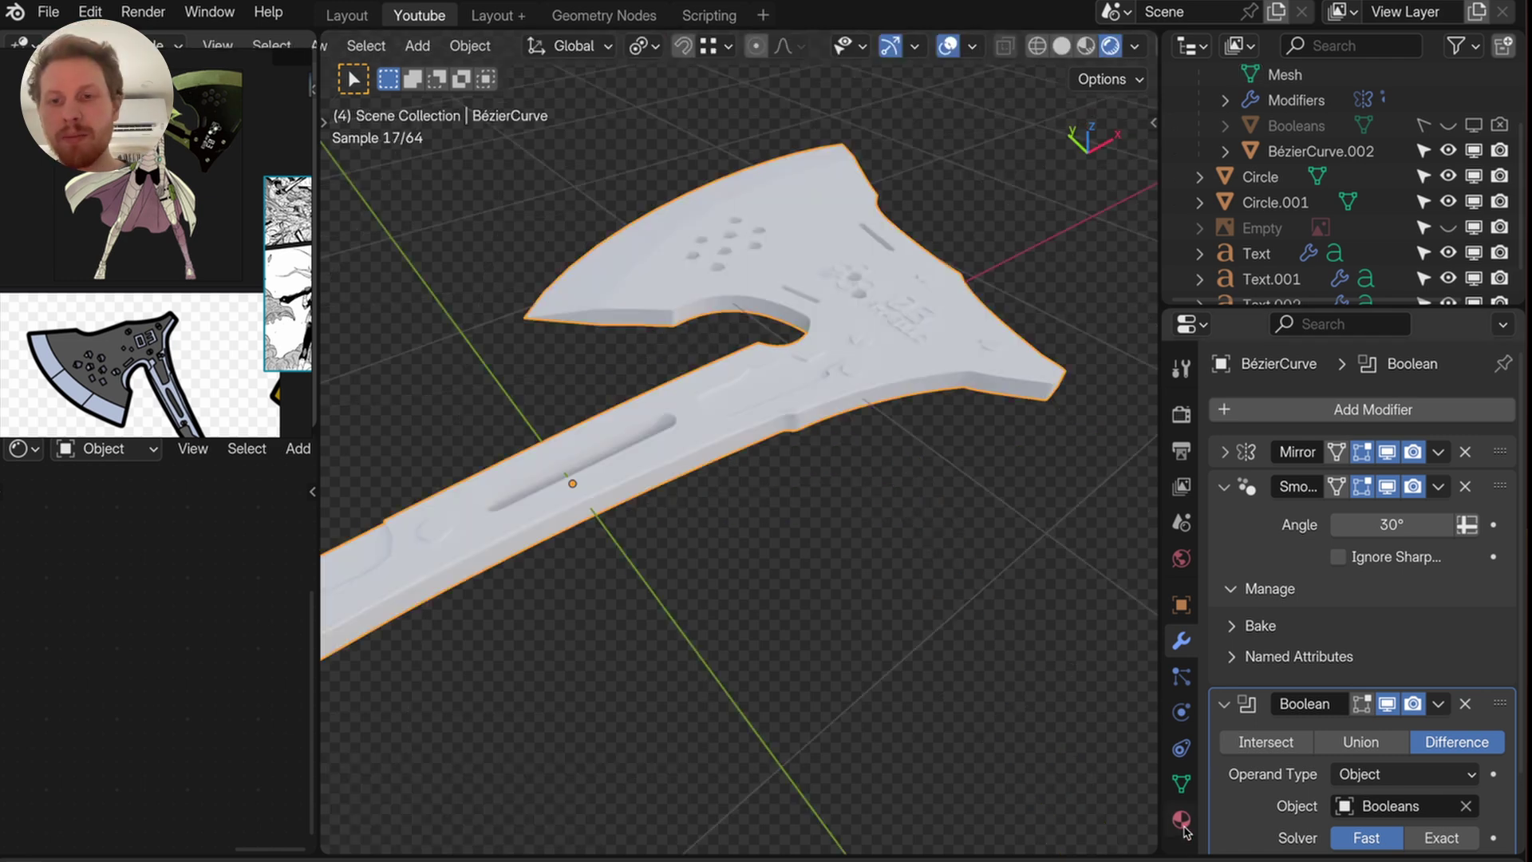
# - Add three material slots to the axe and create a material named Black in the first slot
pyautogui.click(1182, 824)
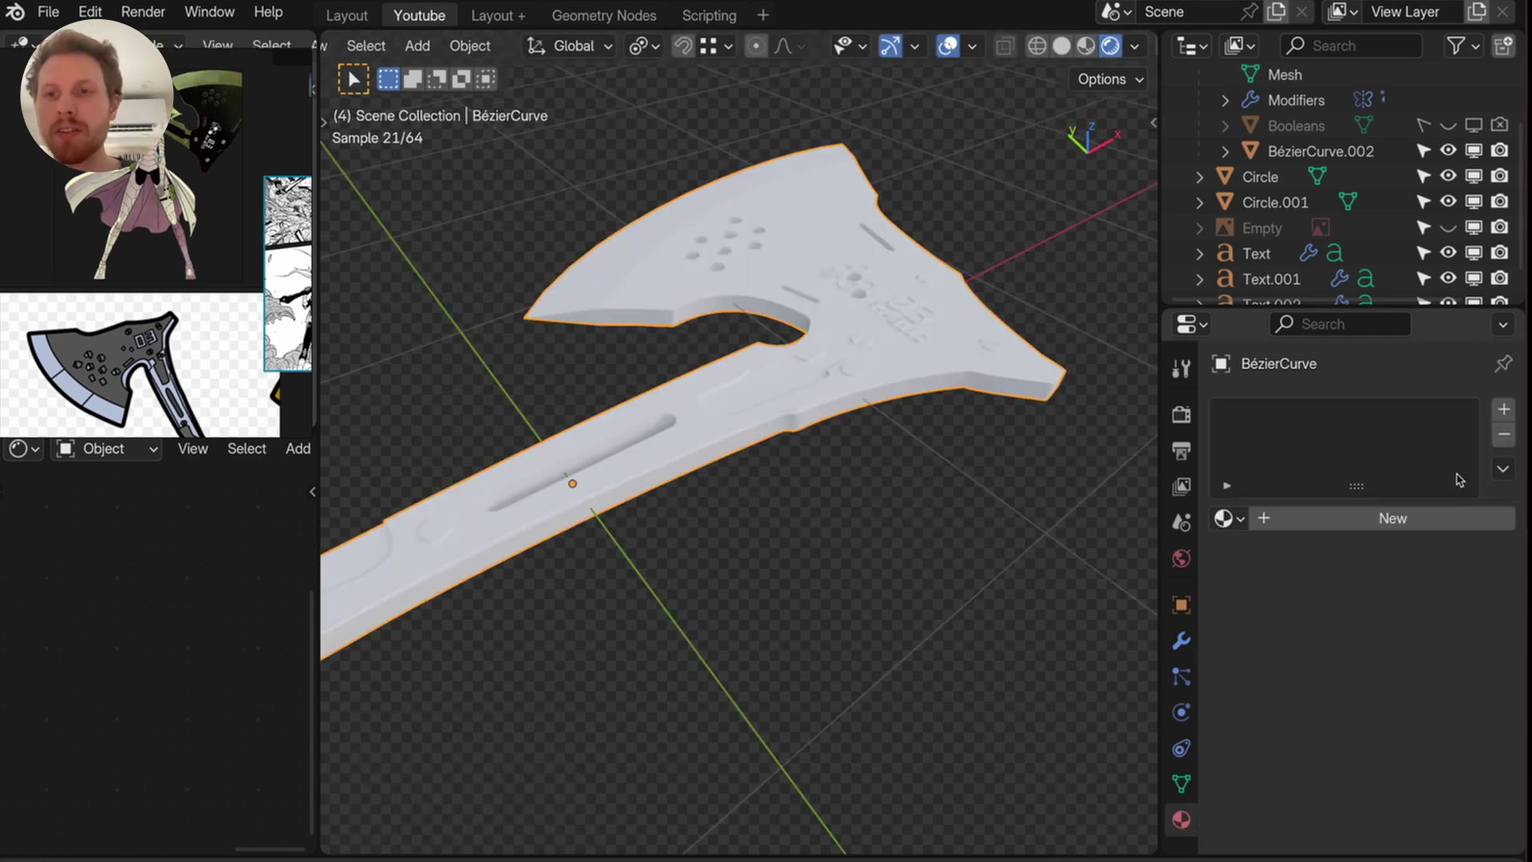
pyautogui.click(1504, 409)
pyautogui.click(1504, 410)
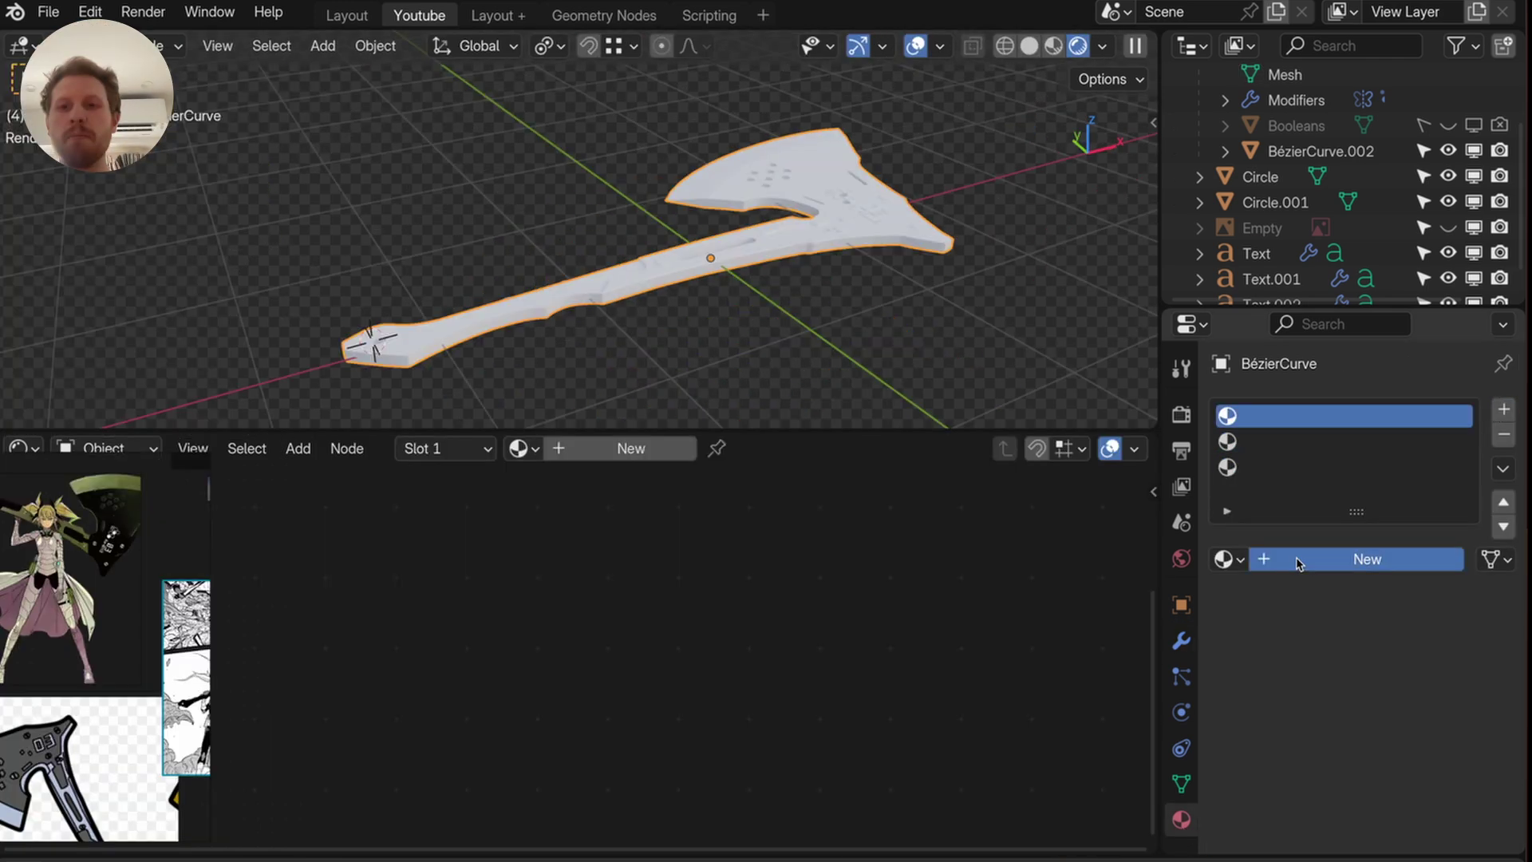
pyautogui.click(1392, 557)
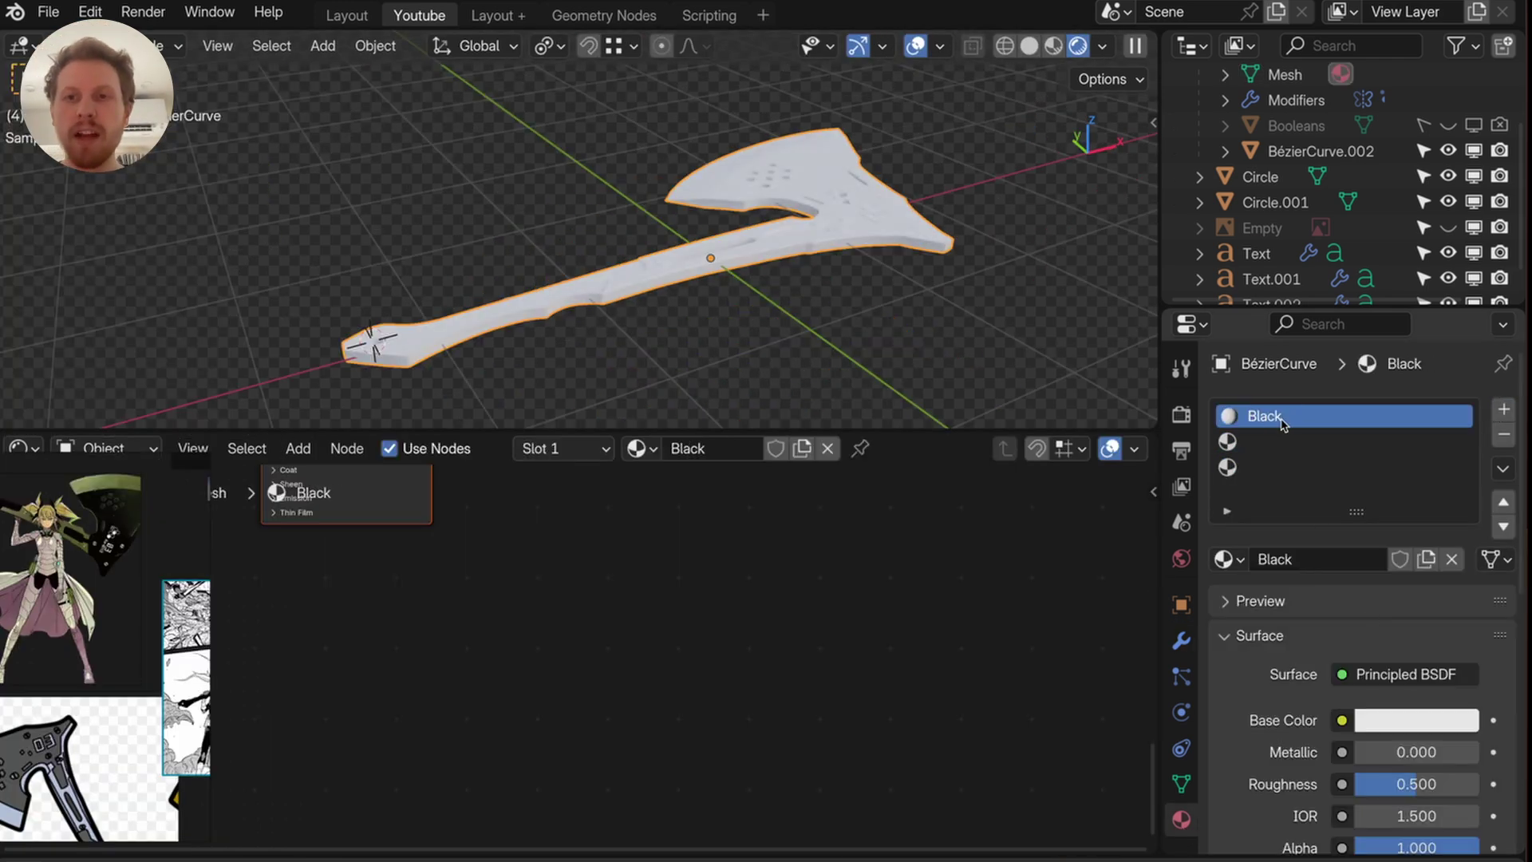
# - Set the Black material's base color to near black, its metallic to 1.000 and its roughness to 0.371
pyautogui.click(1416, 719)
pyautogui.moveTo(1458, 344); pyautogui.dragTo(1458, 513)
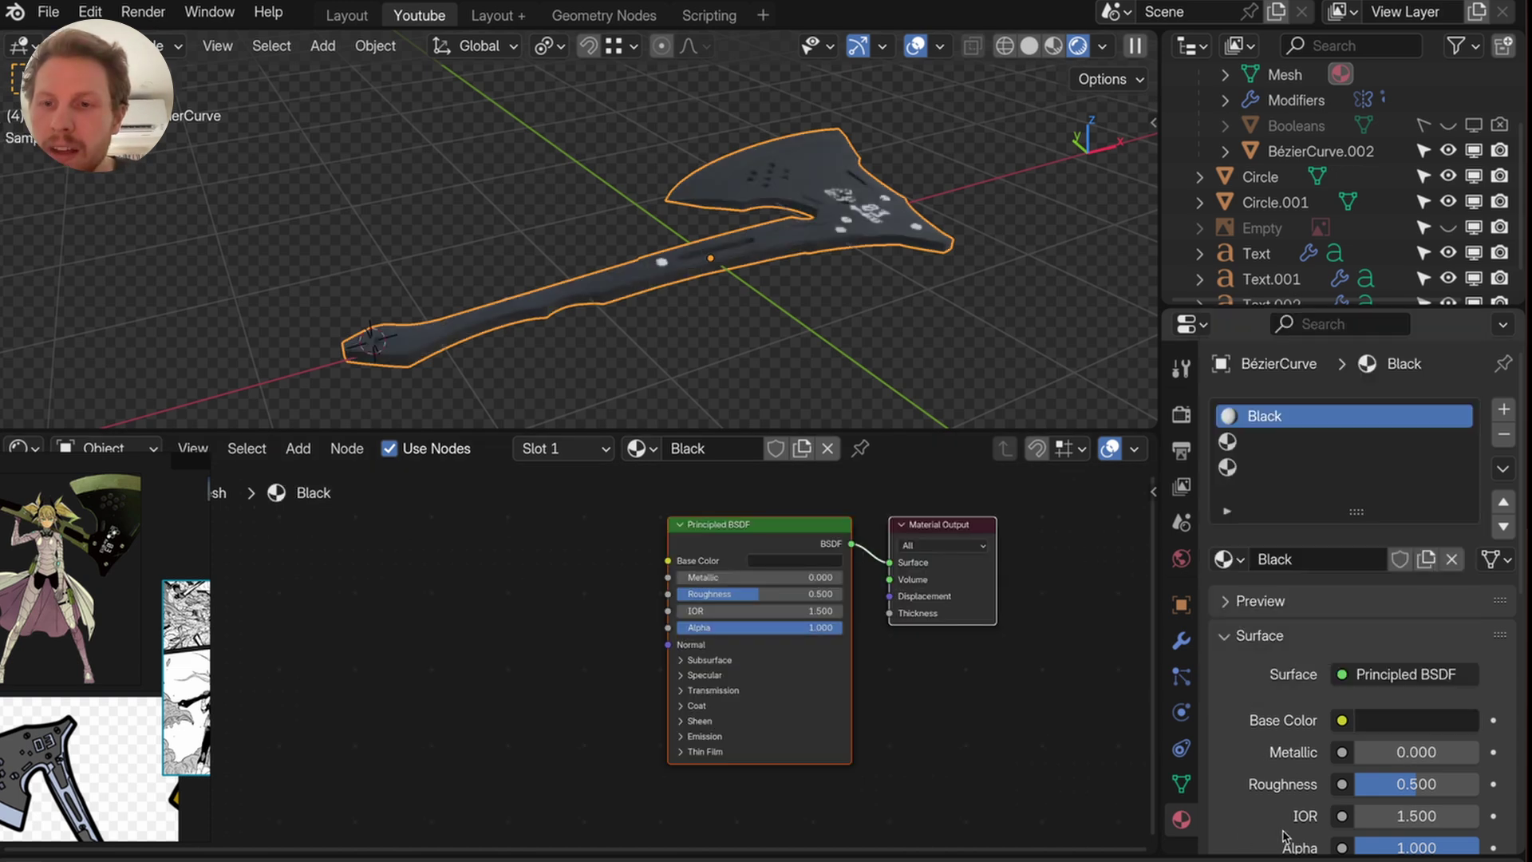
pyautogui.moveTo(1388, 751); pyautogui.dragTo(1402, 783)
# - Add a Wave Texture node to the Black material with a scale of 100
pyautogui.hotkey('shift', 'a')
pyautogui.write('wave t')
pyautogui.press('Return')
pyautogui.scroll(2, 519, 693)
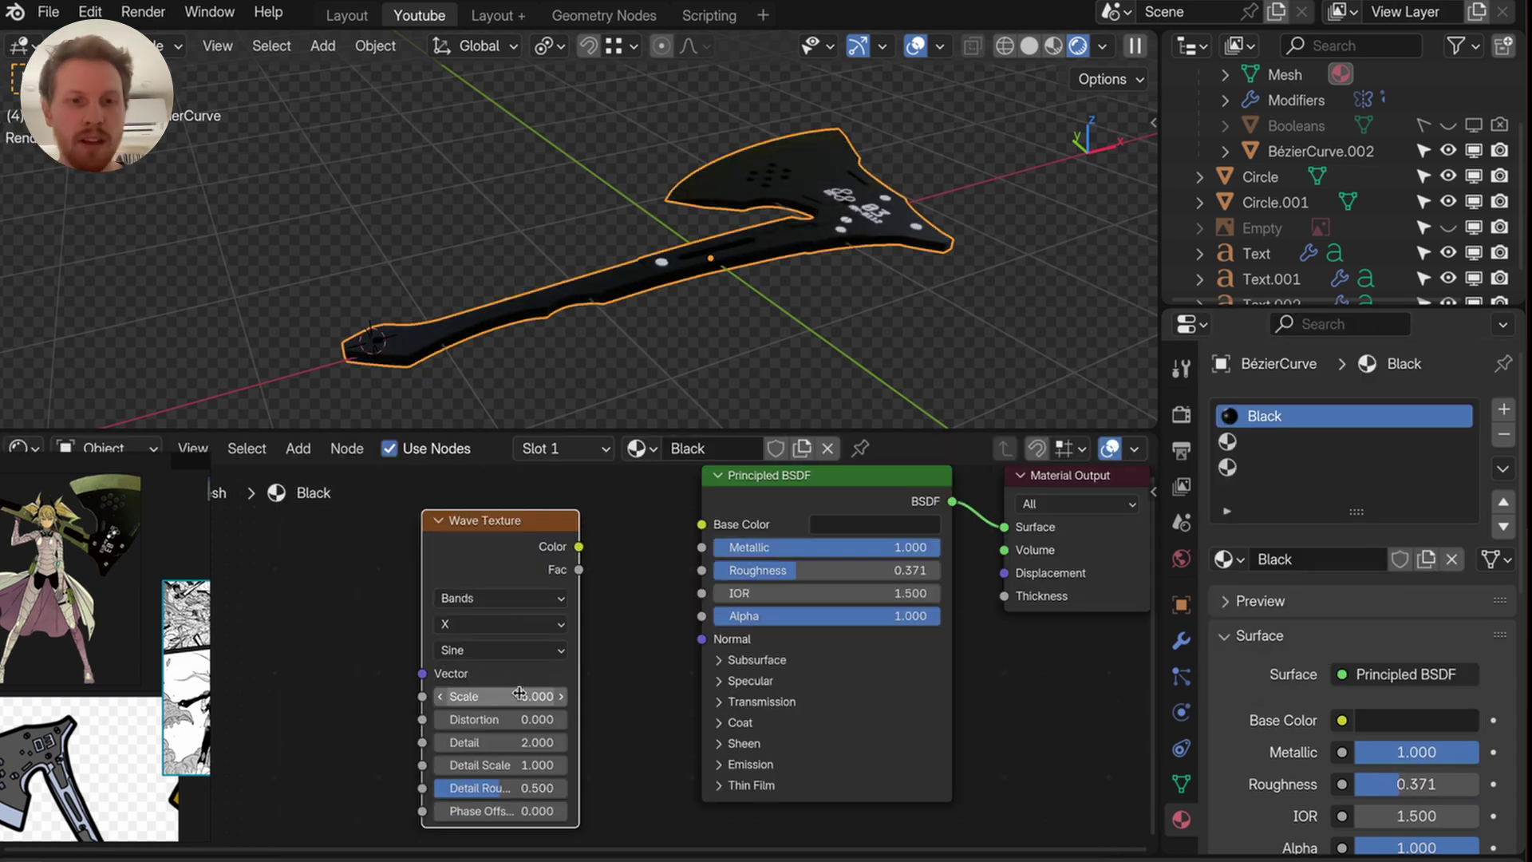
# - Add a Color Ramp node fed by the Wave Texture's color and arrange the nodes left of the Principled BSDF
pyautogui.moveTo(430, 599); pyautogui.dragTo(505, 581)
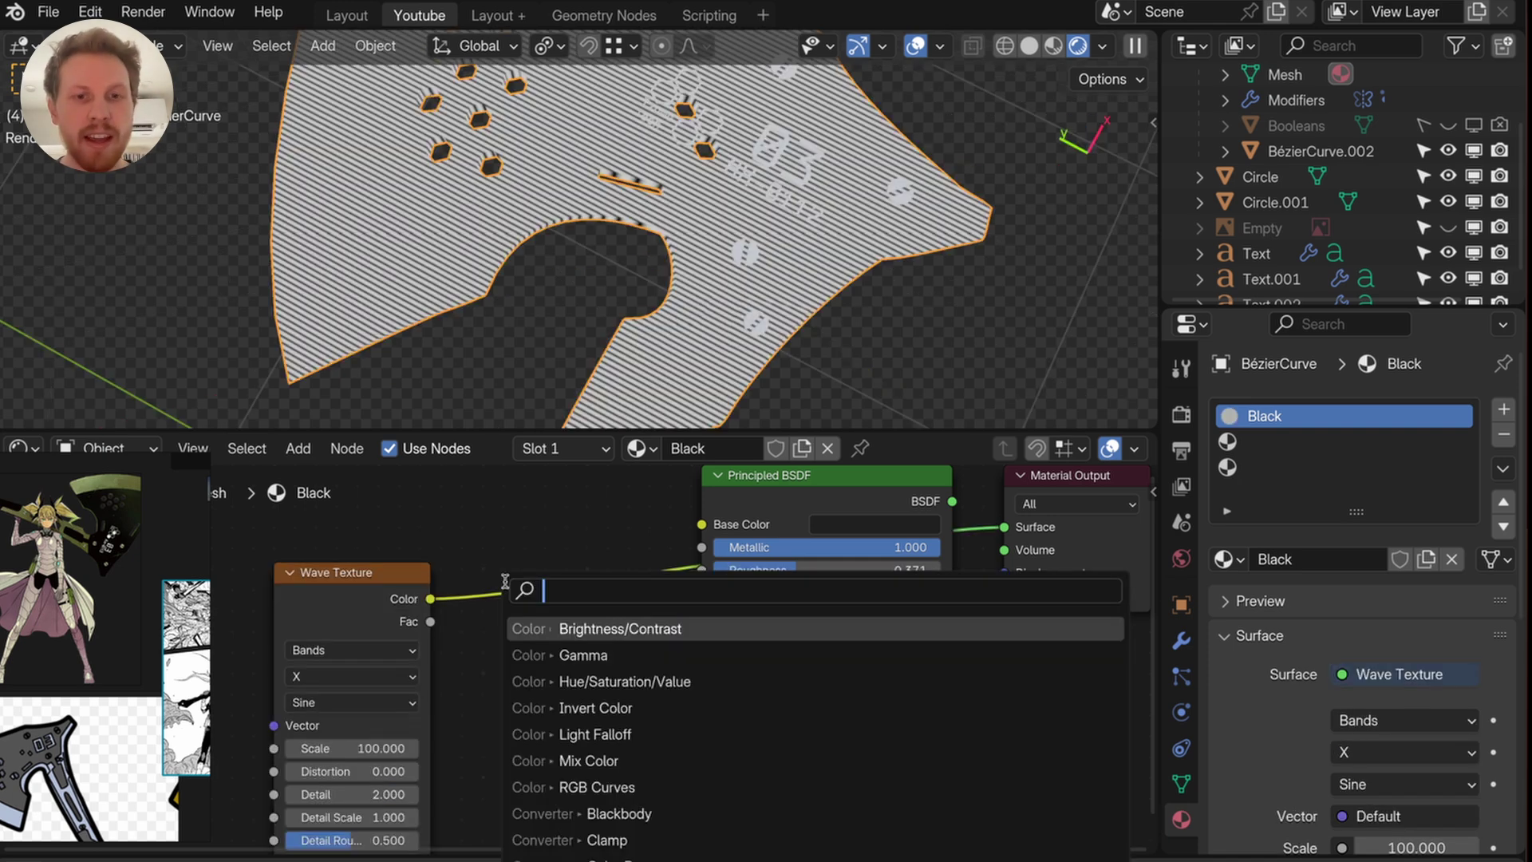
pyautogui.write('color ra')
pyautogui.press('Return')
pyautogui.click(479, 730)
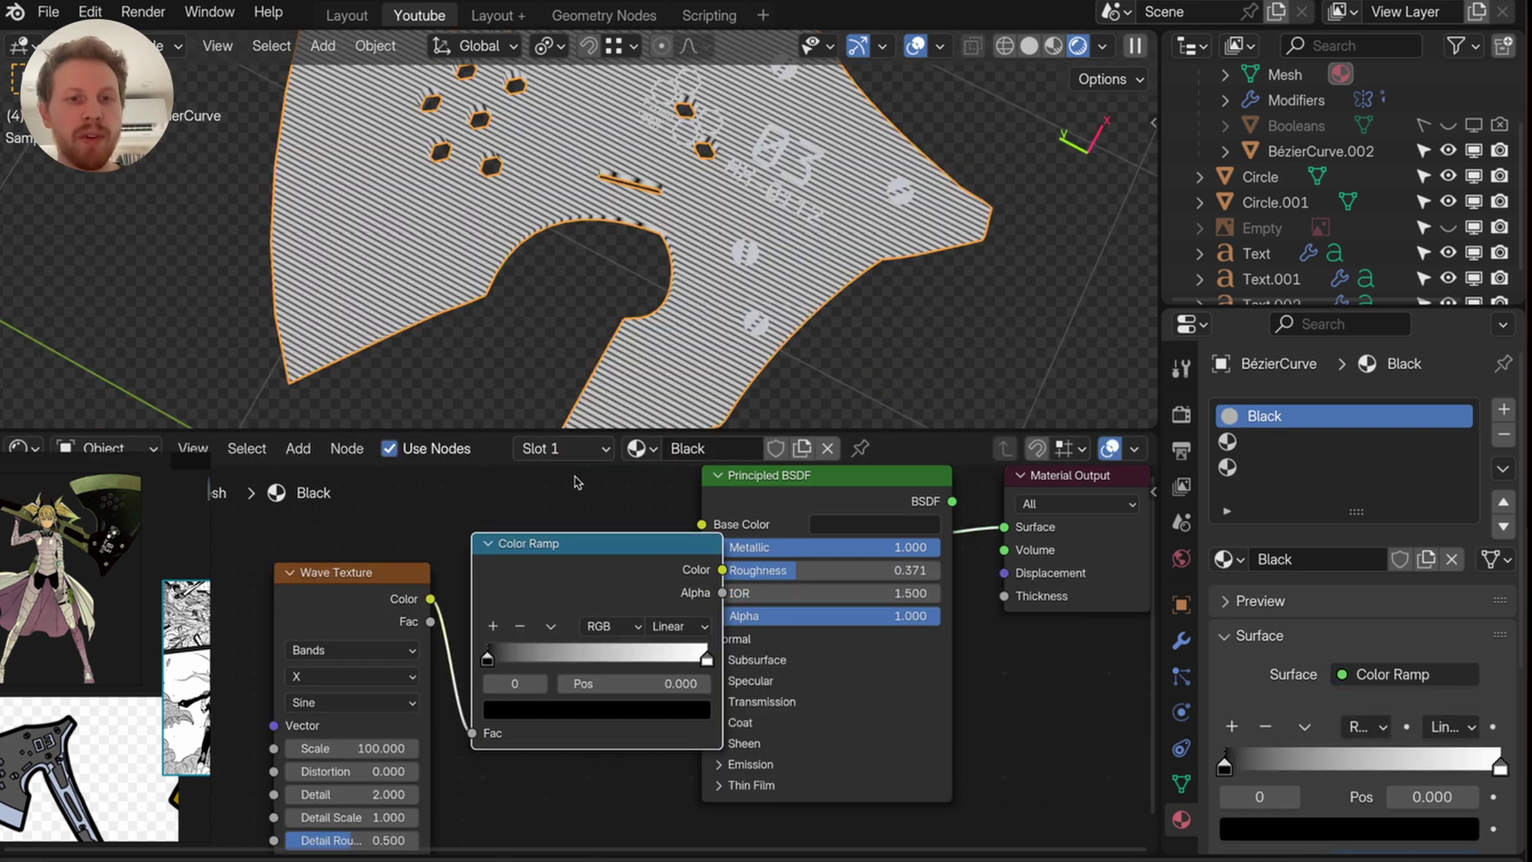
pyautogui.moveTo(571, 509); pyautogui.dragTo(396, 648)
pyautogui.press('g')
pyautogui.click(294, 666)
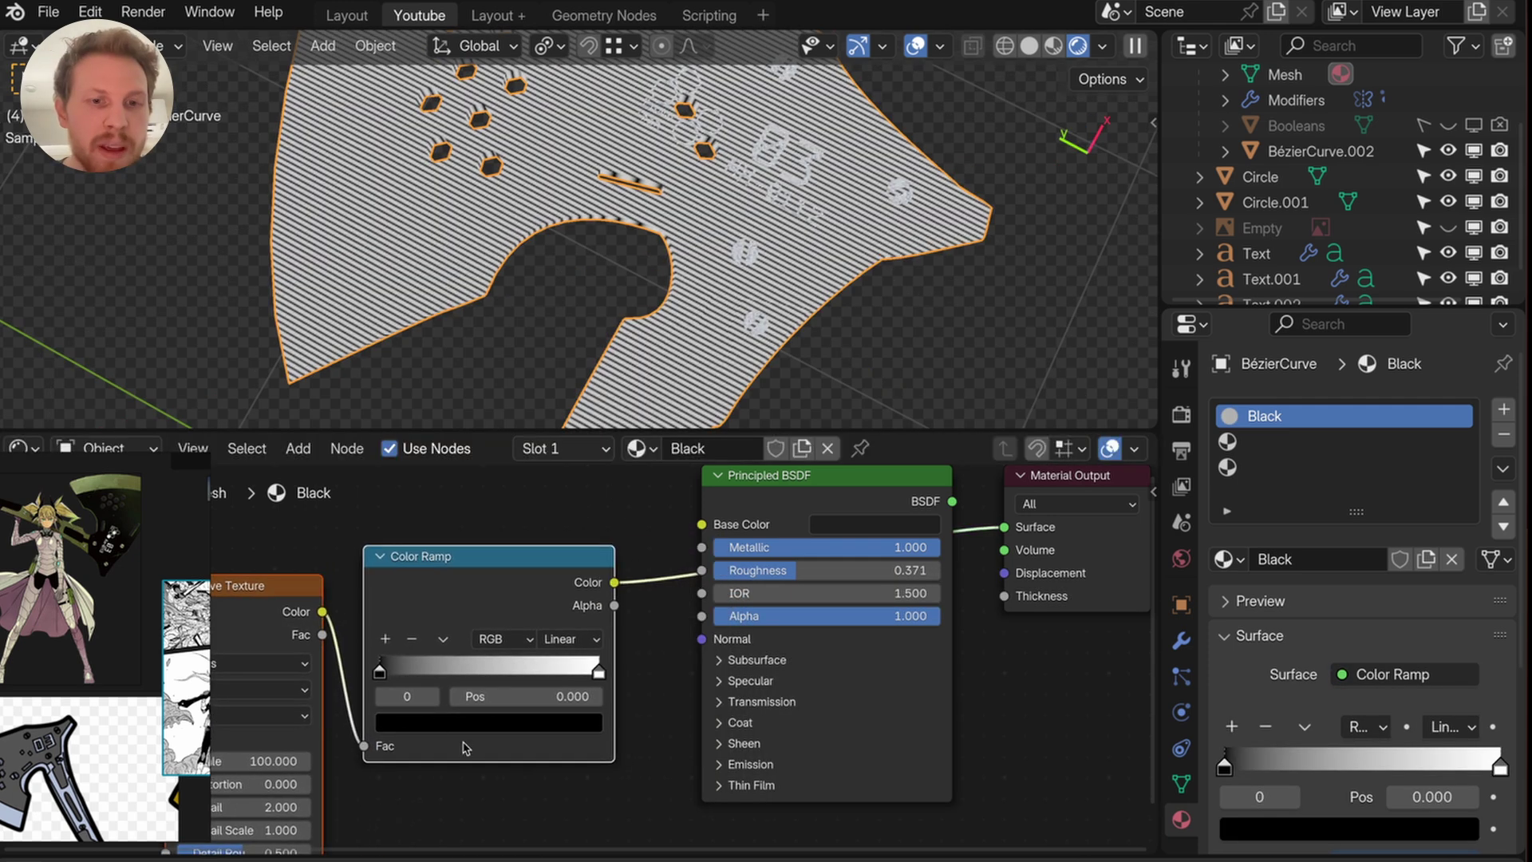
# - Set the Color Ramp's dark stop to grey and its white stop to light grey, and connect it to Roughness
pyautogui.click(478, 722)
pyautogui.moveTo(592, 558); pyautogui.dragTo(592, 517)
pyautogui.click(559, 721)
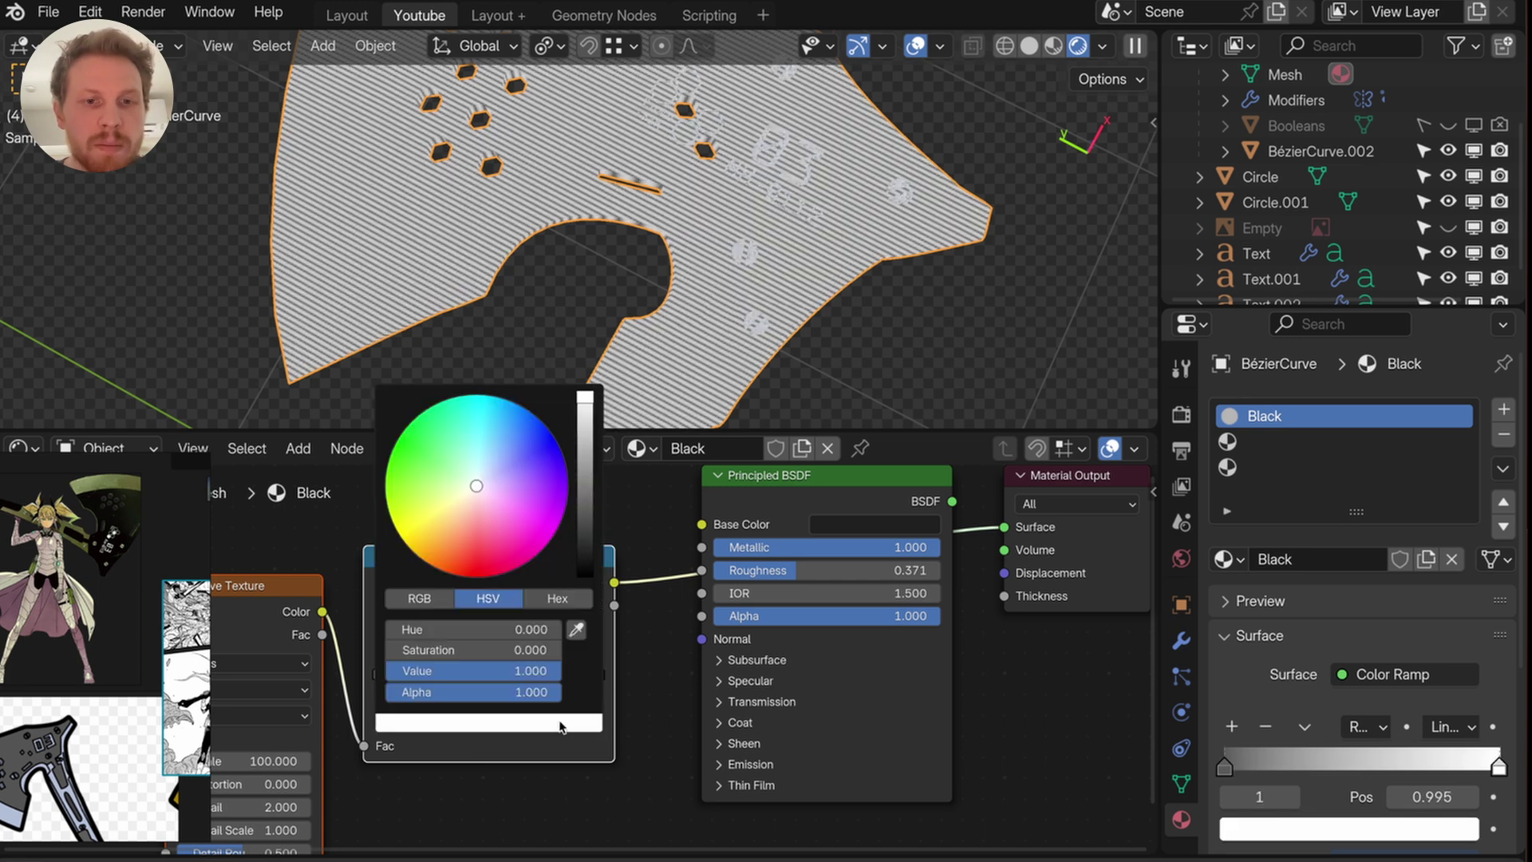
pyautogui.moveTo(582, 399); pyautogui.dragTo(584, 427)
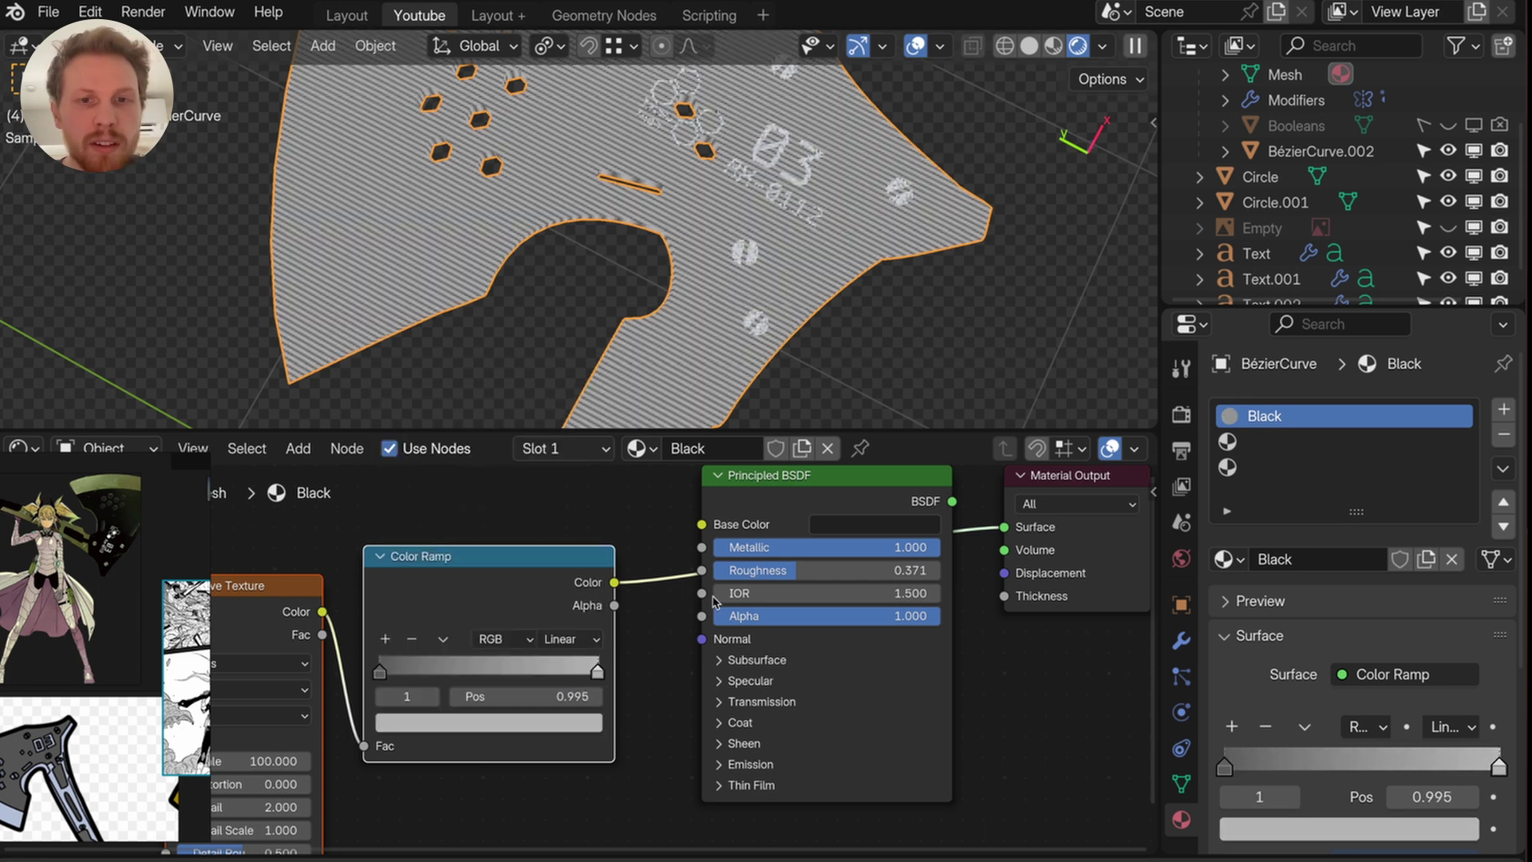
pyautogui.moveTo(688, 573); pyautogui.dragTo(701, 570)
pyautogui.scroll(5, 695, 269)
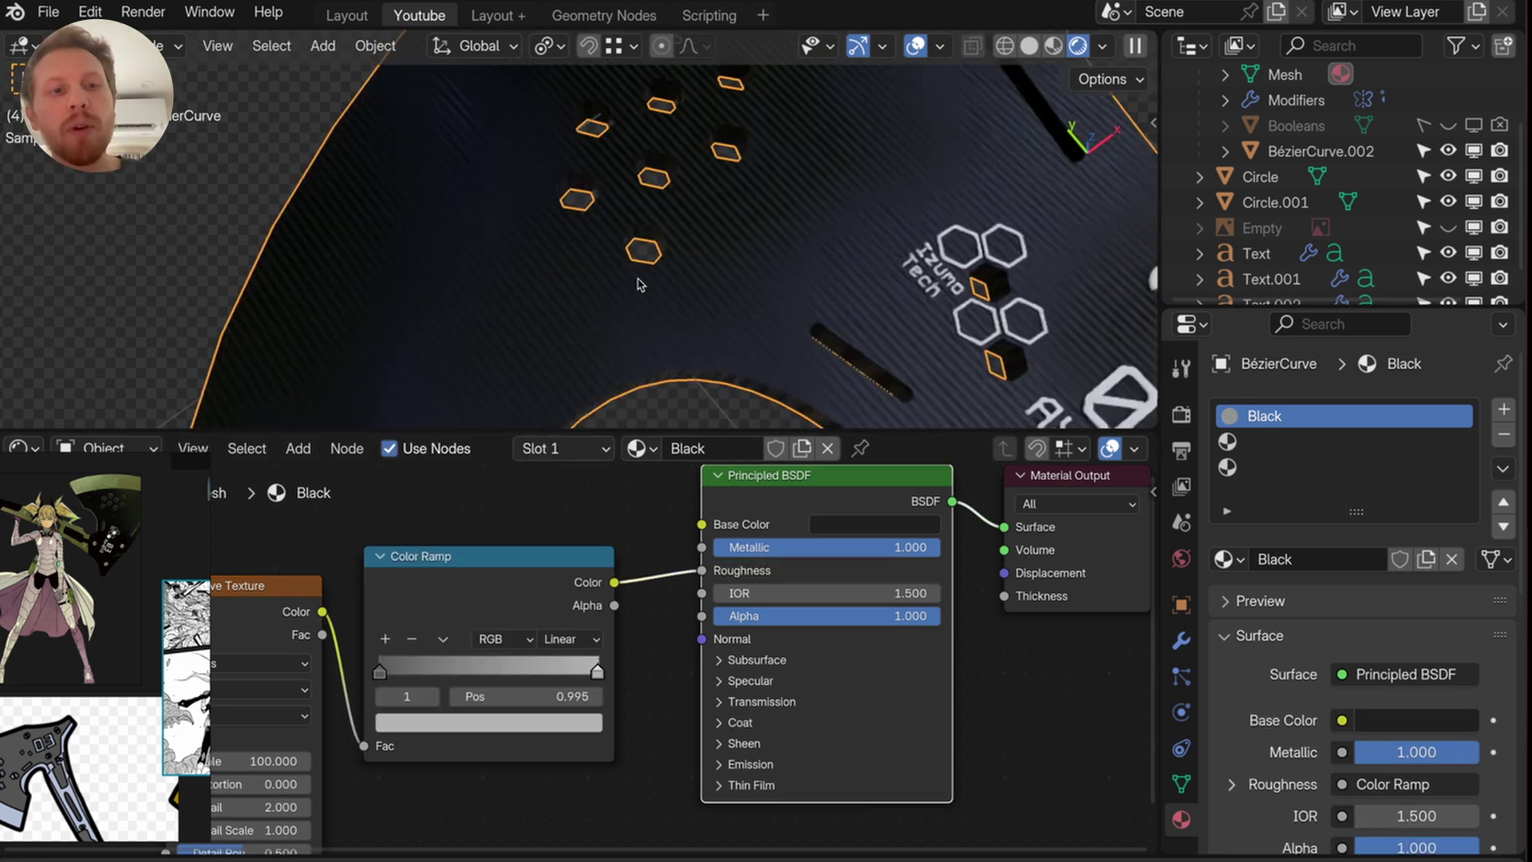
# - Add a Bevel node with a radius of 0.010 and connect it to the Principled BSDF's Normal input
pyautogui.moveTo(130, 548); pyautogui.dragTo(576, 422, button='right')
pyautogui.scroll(8, 559, 399)
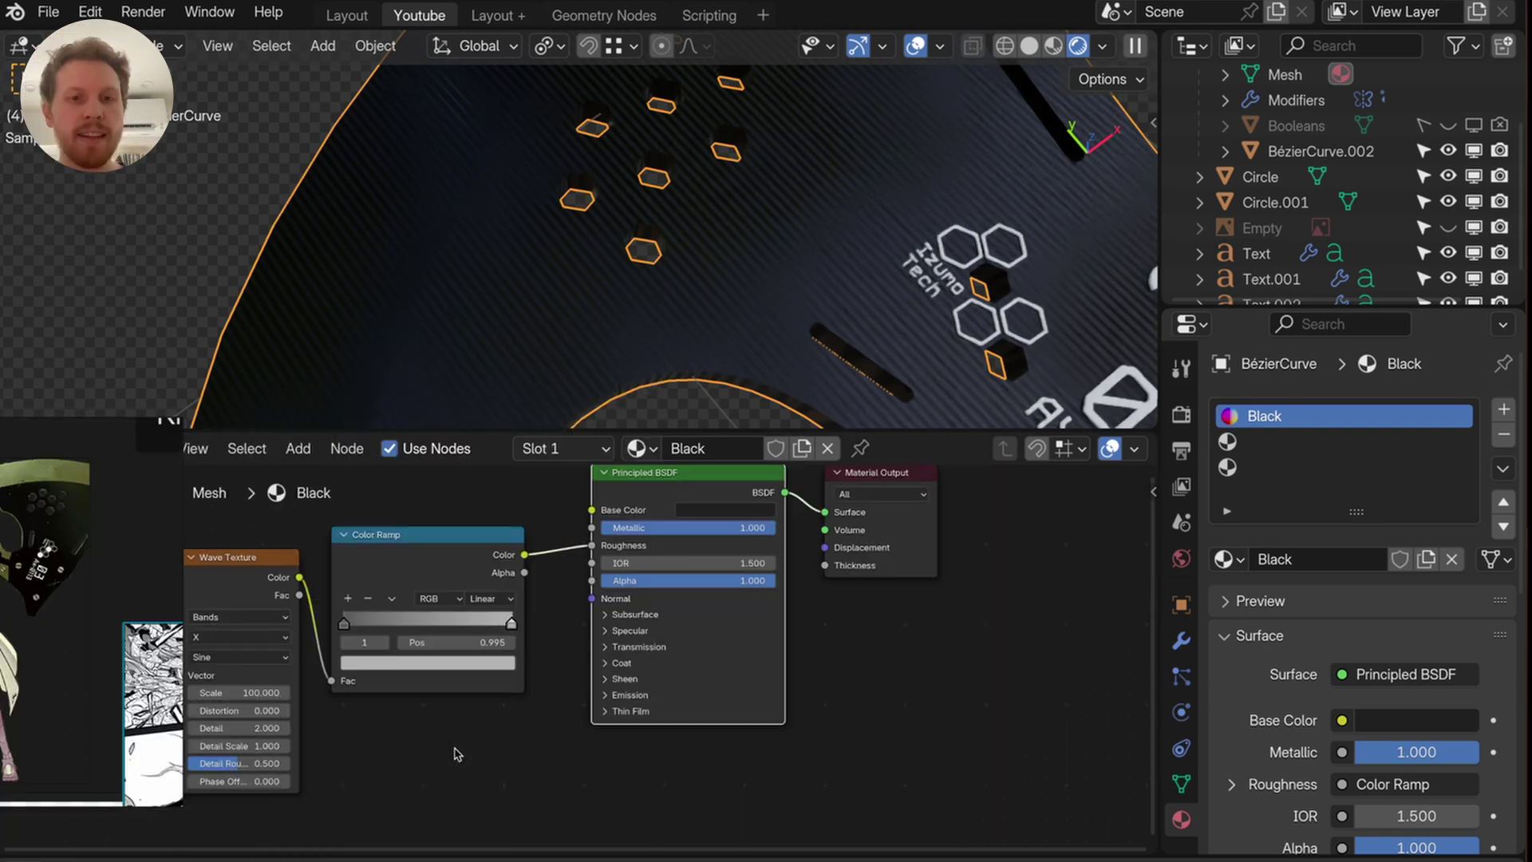
pyautogui.hotkey('shift', 'a')
pyautogui.click(402, 619)
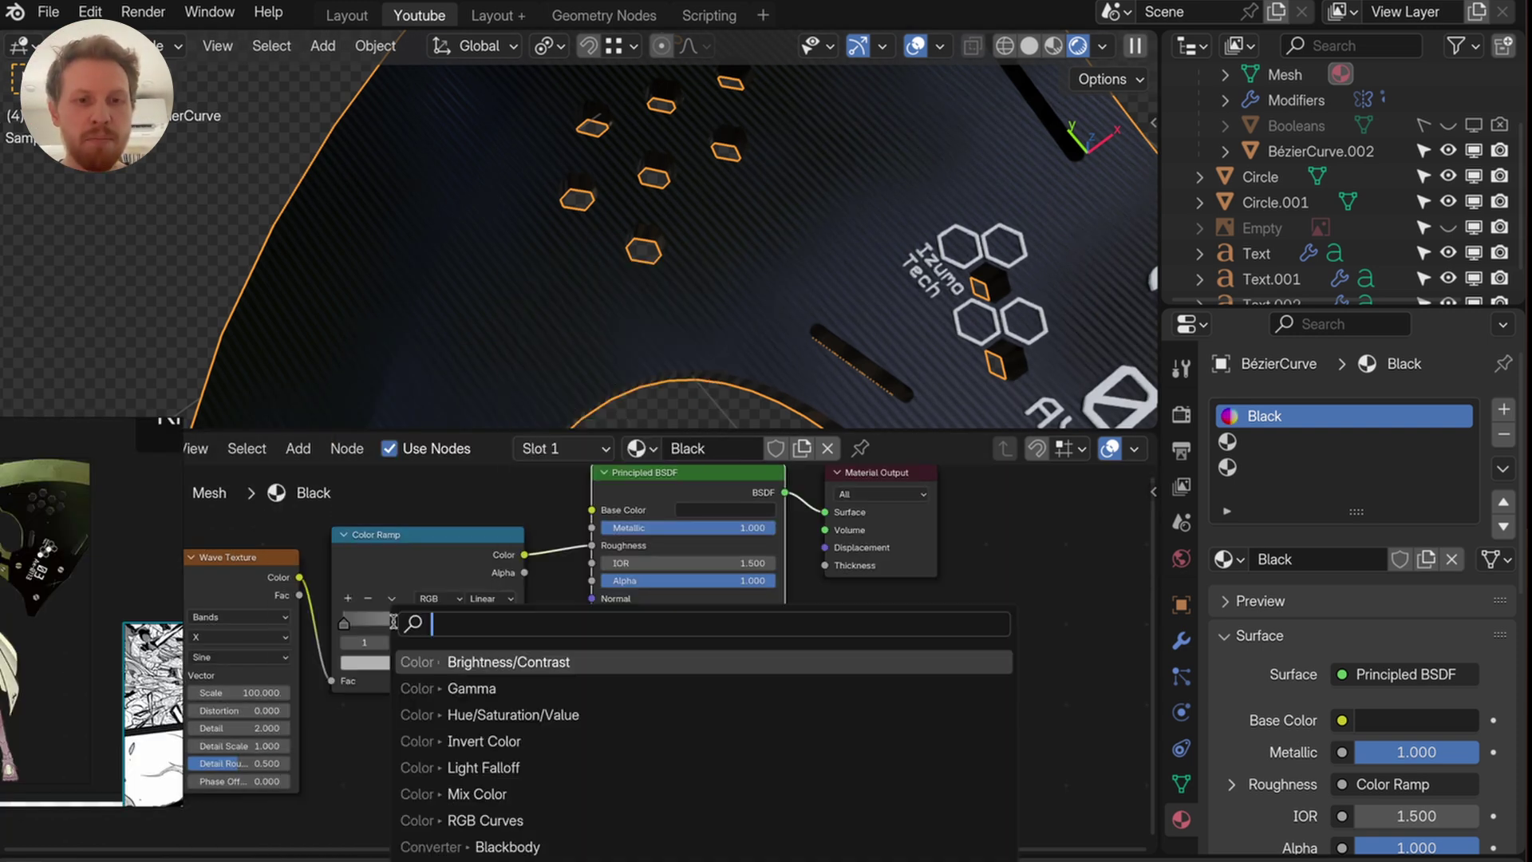
pyautogui.write('beve')
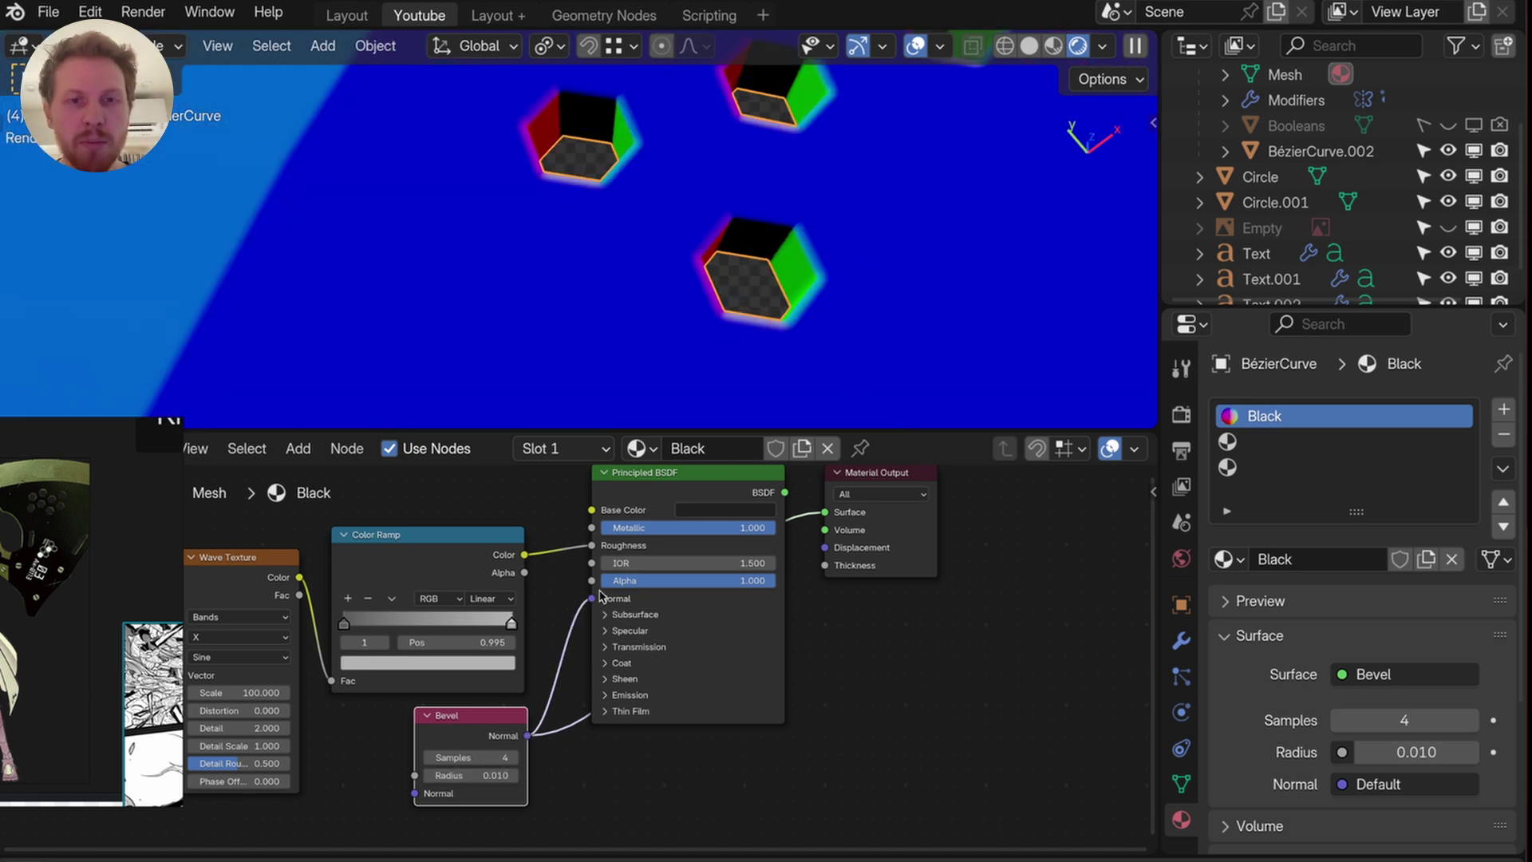
pyautogui.keyDown('ctrl'); pyautogui.keyDown('shift'); pyautogui.click(623, 570); pyautogui.keyUp('shift'); pyautogui.keyUp('ctrl')
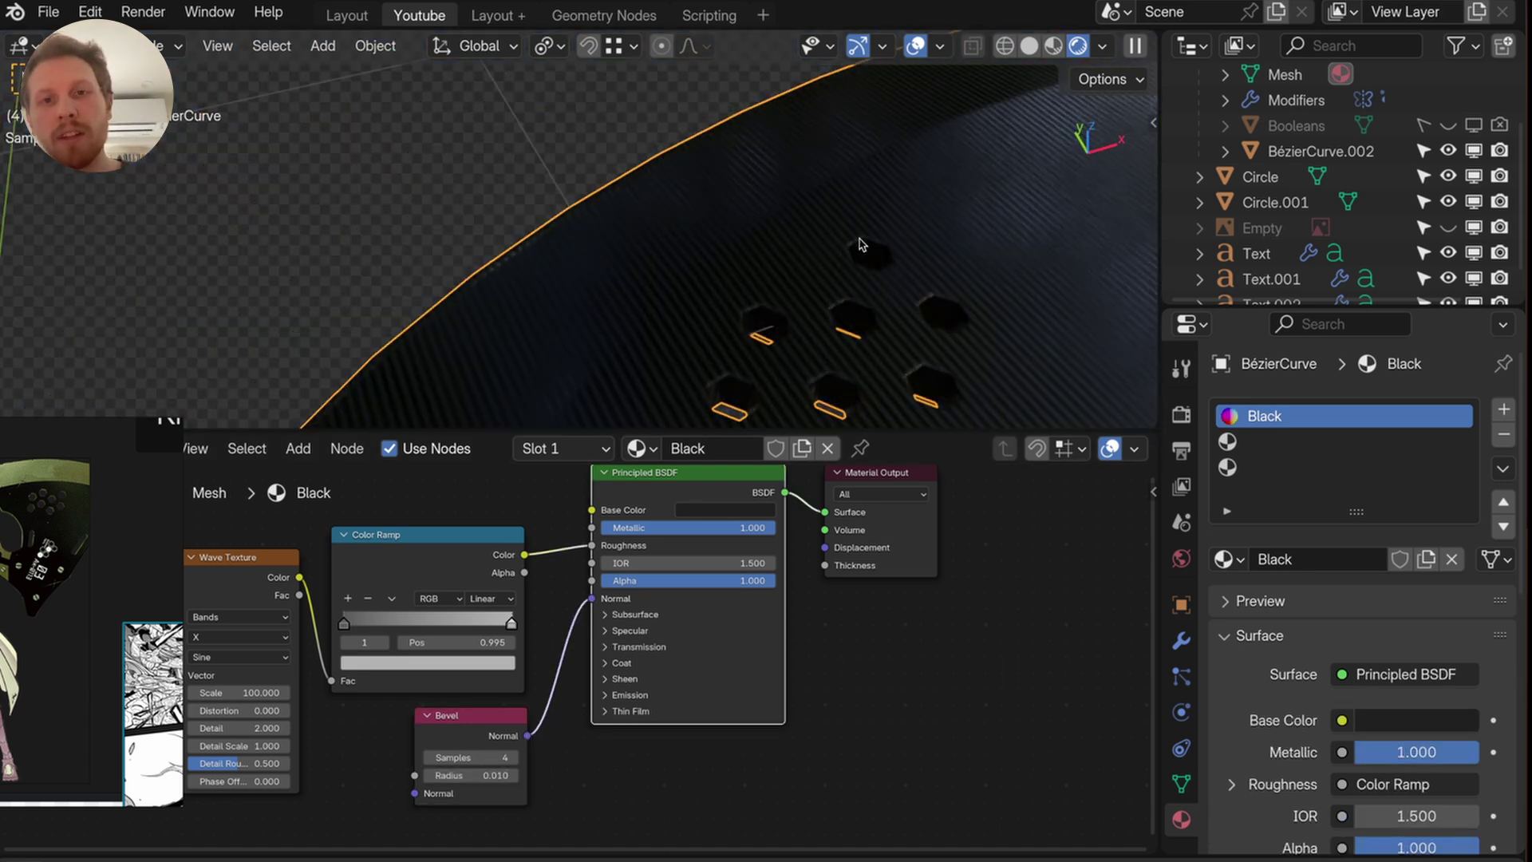
# - Create a new material in the axe's second slot and name it Brushed metal
pyautogui.scroll(-1, 862, 245)
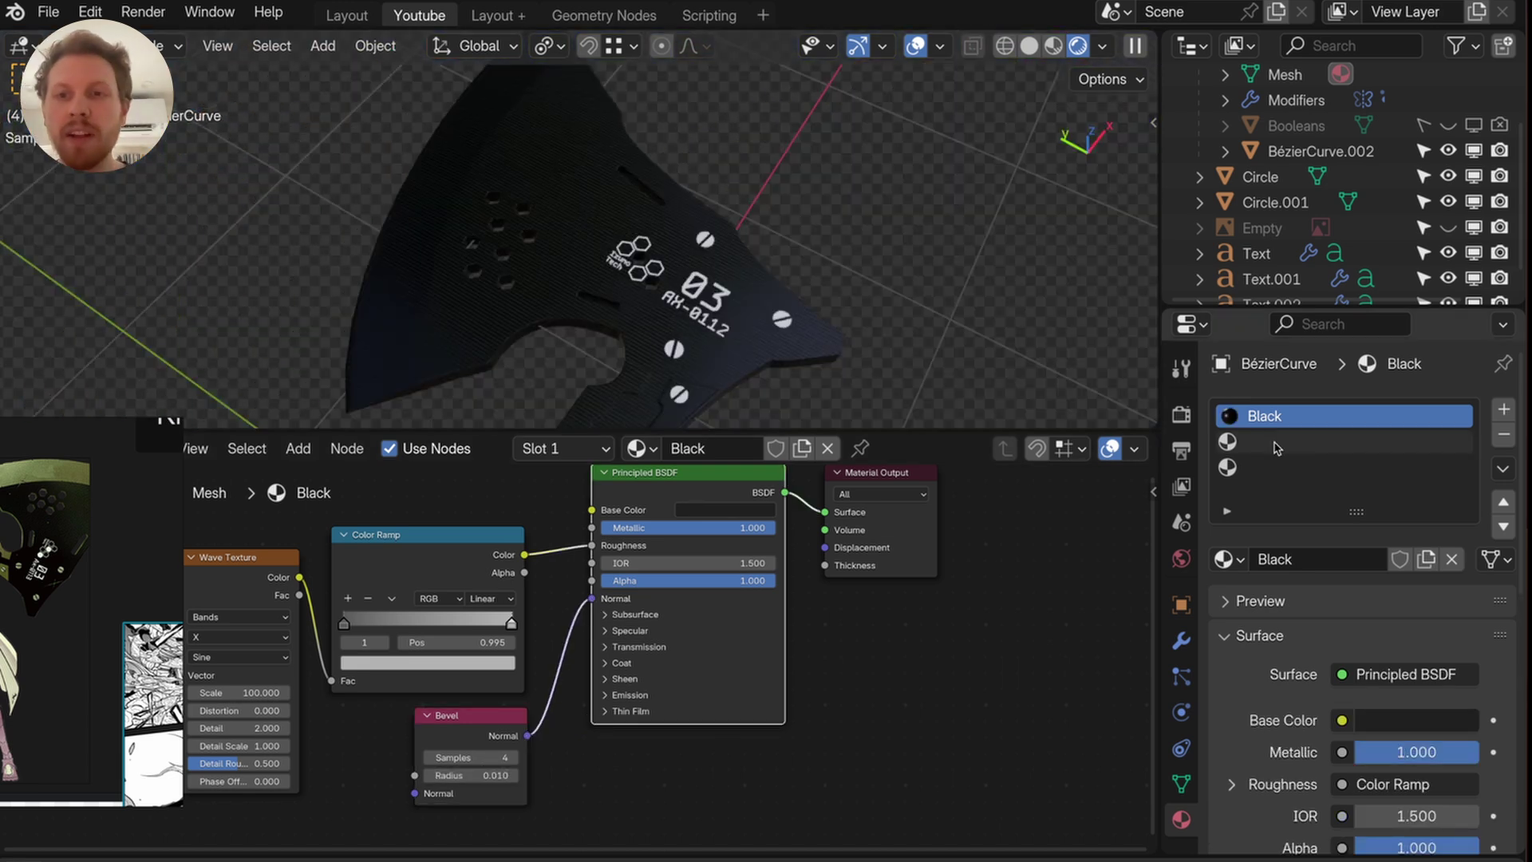
pyautogui.click(1276, 440)
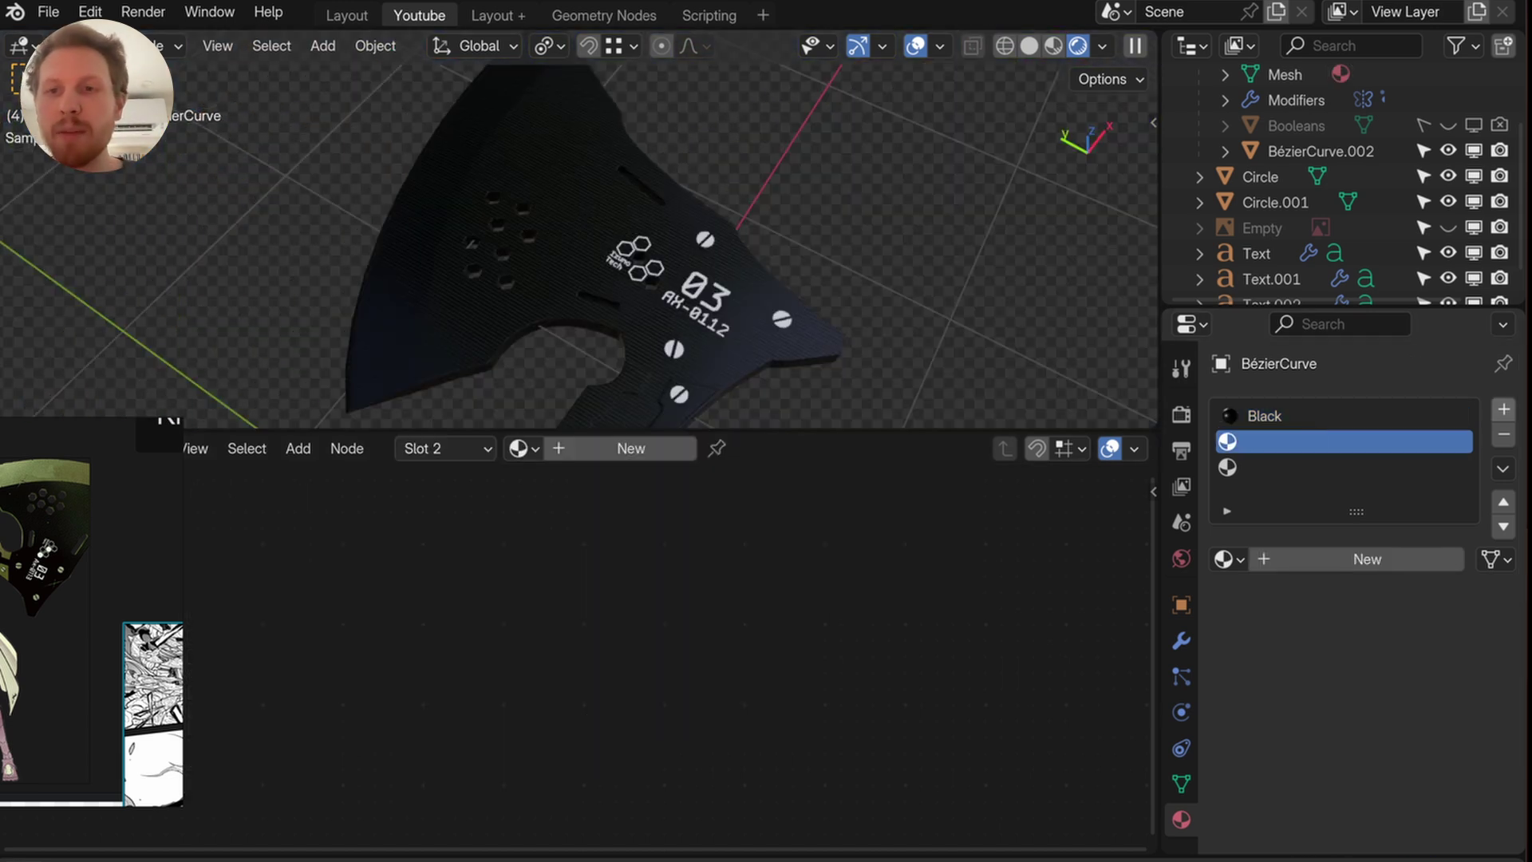
pyautogui.click(1320, 558)
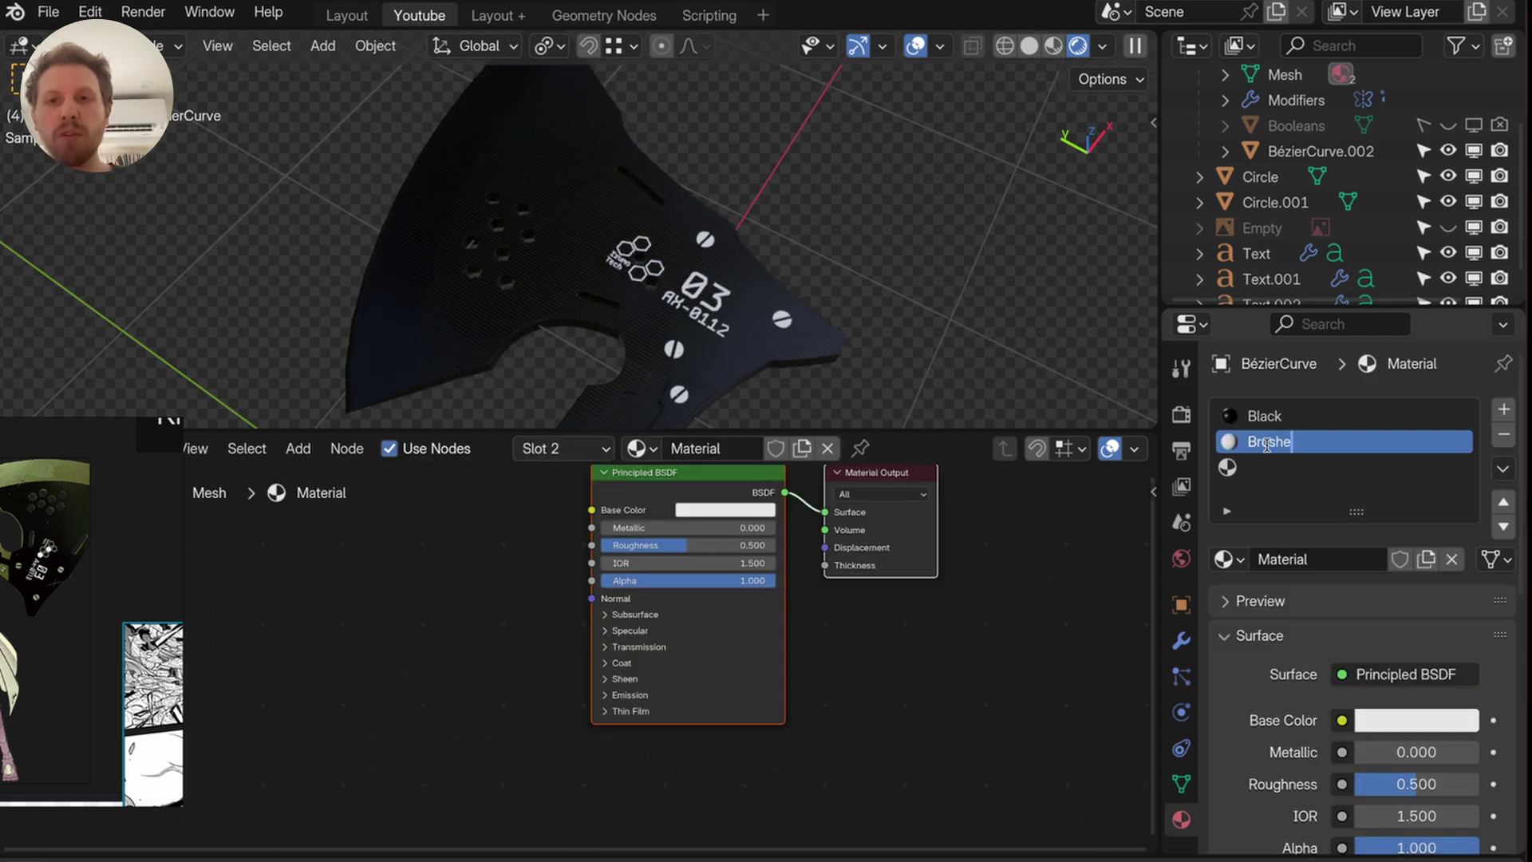
pyautogui.click(1267, 444)
pyautogui.write('Brushed met')
pyautogui.write('al')
pyautogui.press('Return')
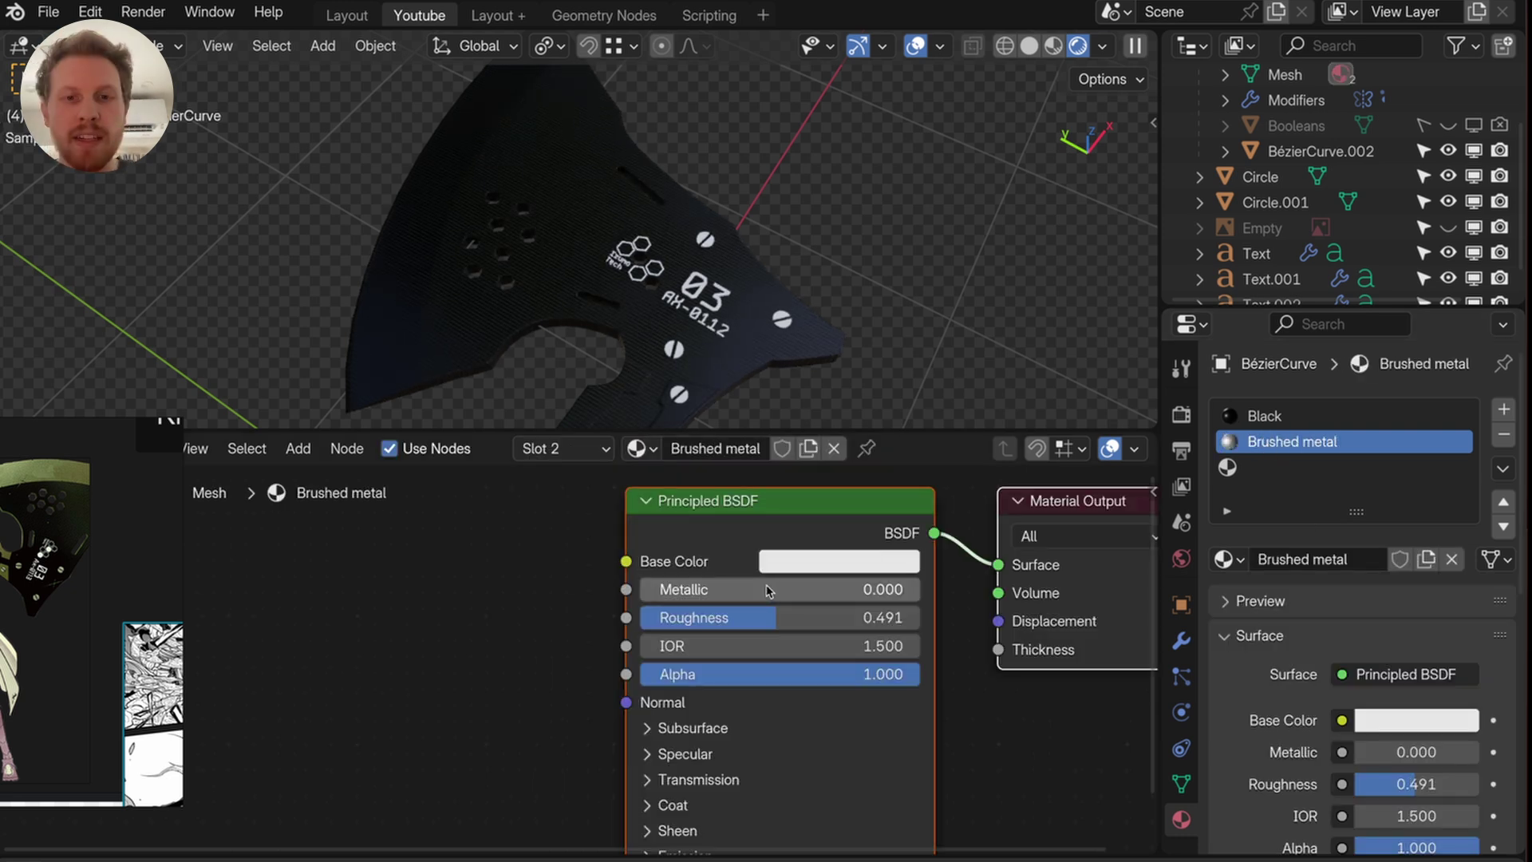
# - Set the Brushed metal material's Metallic to 1.000 and its Base Color to a darker grey
pyautogui.moveTo(769, 589); pyautogui.dragTo(891, 589)
pyautogui.click(865, 561)
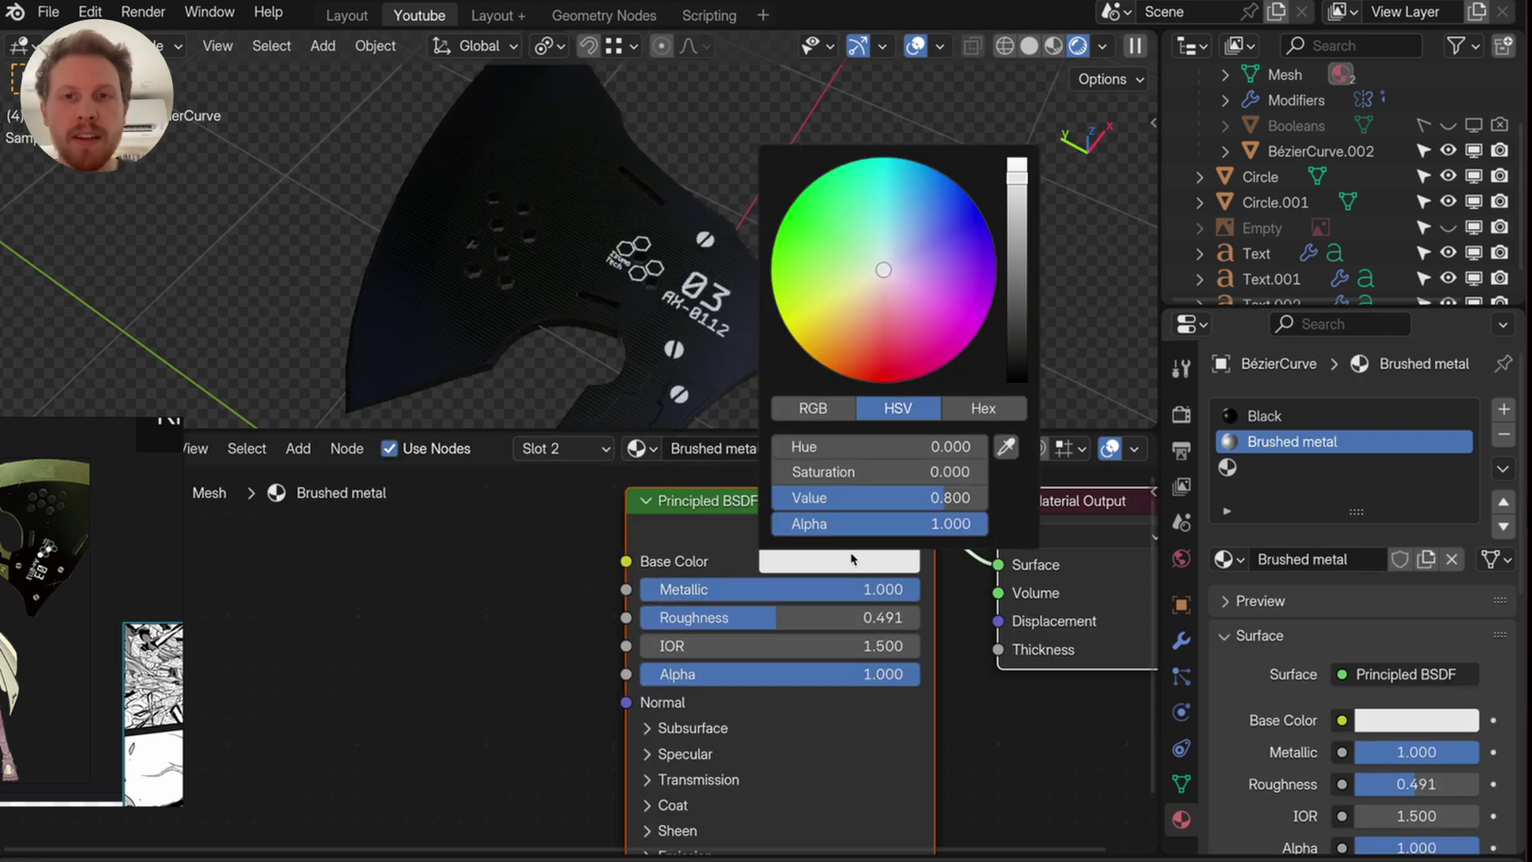
pyautogui.moveTo(1021, 244); pyautogui.dragTo(1017, 246)
# - Add a Bevel node with a radius of 0.010 to Brushed metal and connect it to the Principled BSDF's Normal input
pyautogui.hotkey('shift', 'a')
pyautogui.write('be')
pyautogui.press('Return')
pyautogui.click(474, 722)
pyautogui.write('0.010')
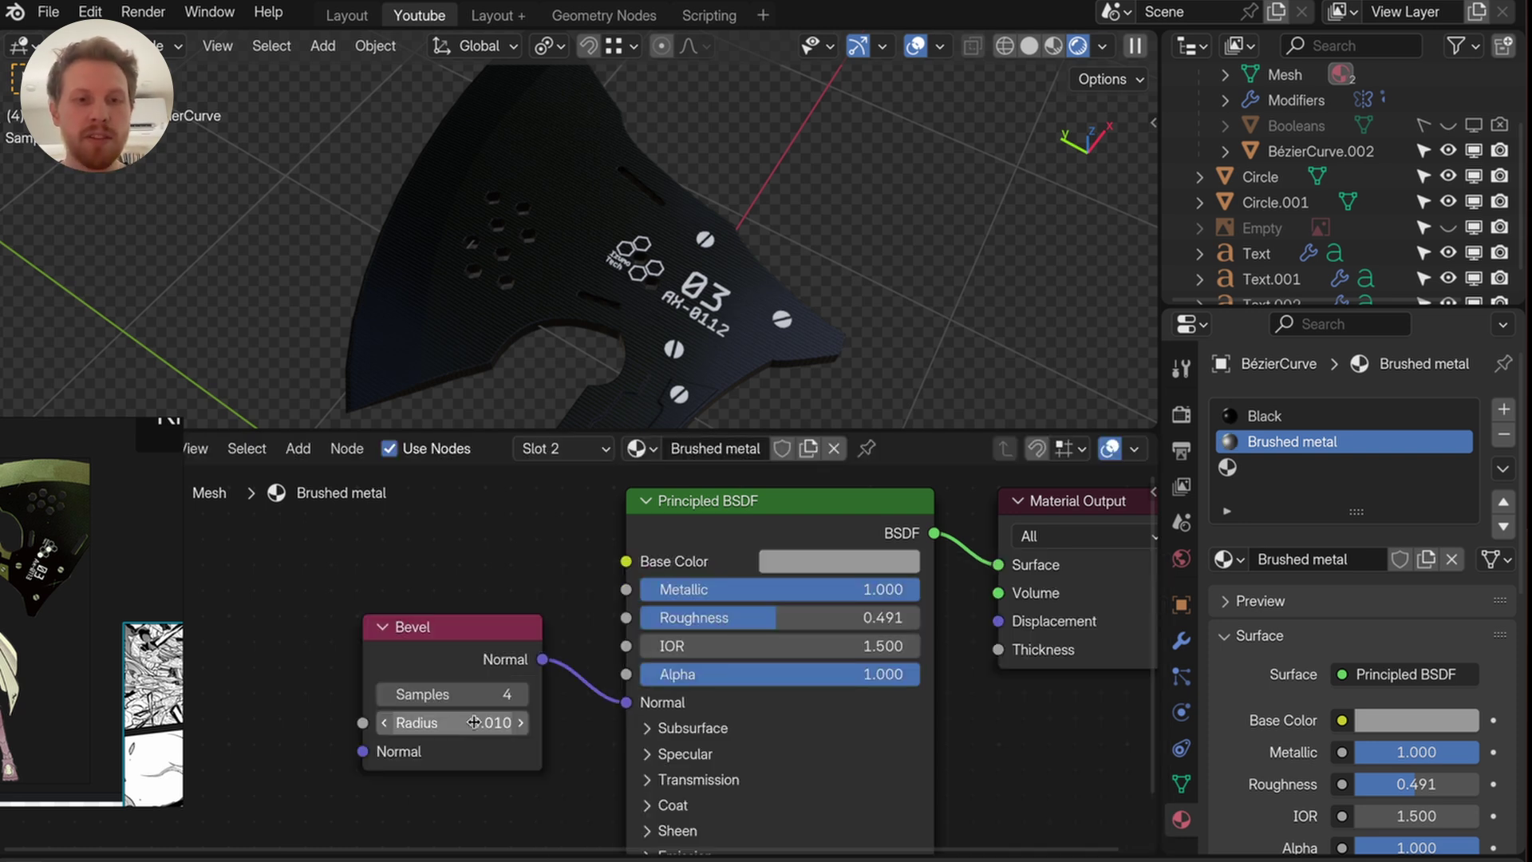
# - Create a new material named White in the axe's third slot and set its Roughness to 0.842
pyautogui.click(1504, 409)
pyautogui.click(1367, 559)
pyautogui.click(1323, 558)
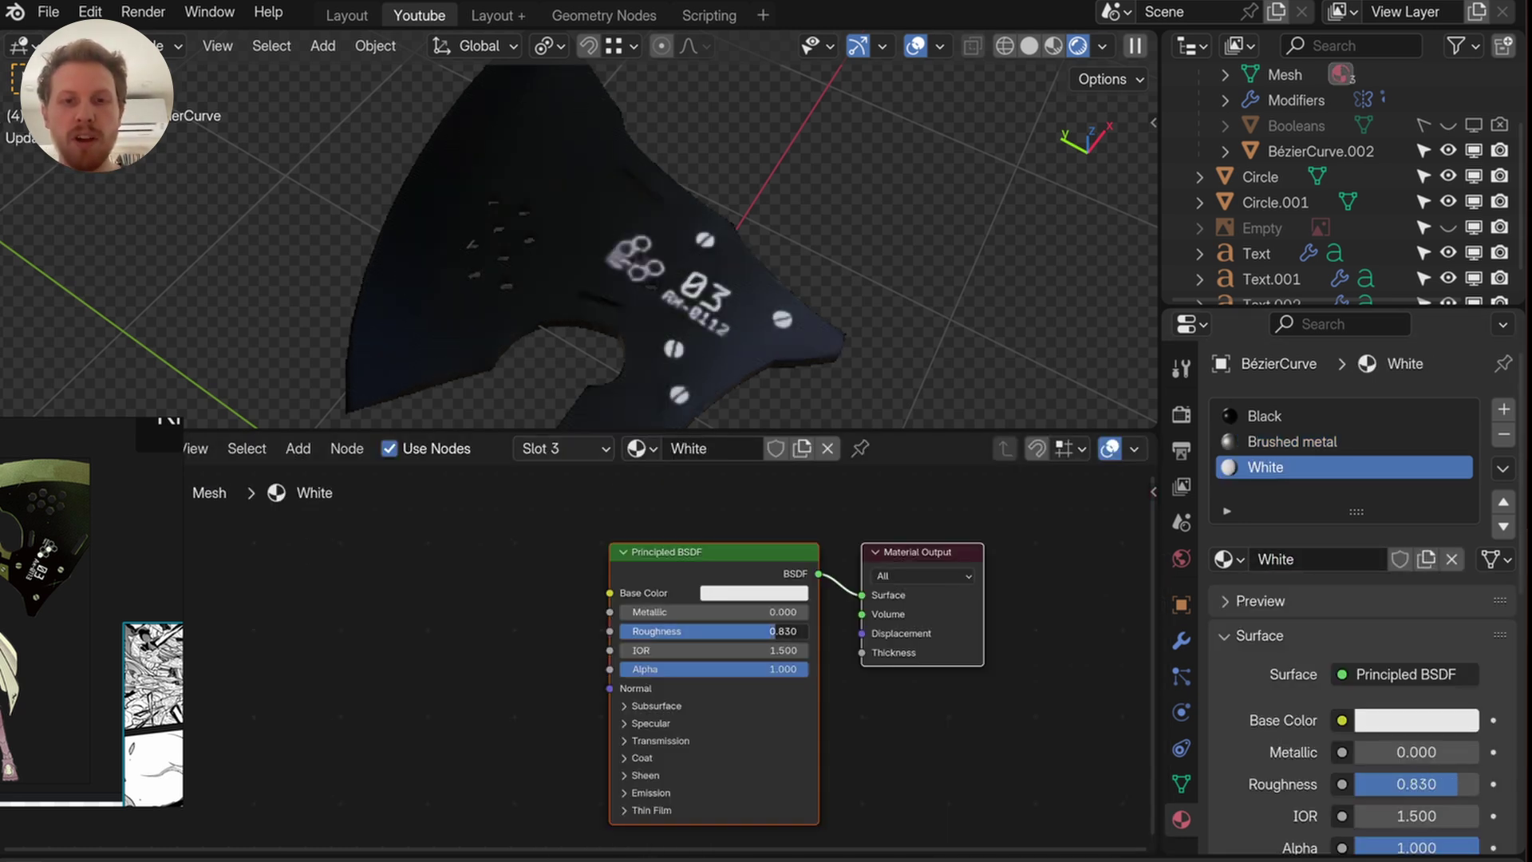
pyautogui.moveTo(773, 631); pyautogui.dragTo(778, 630)
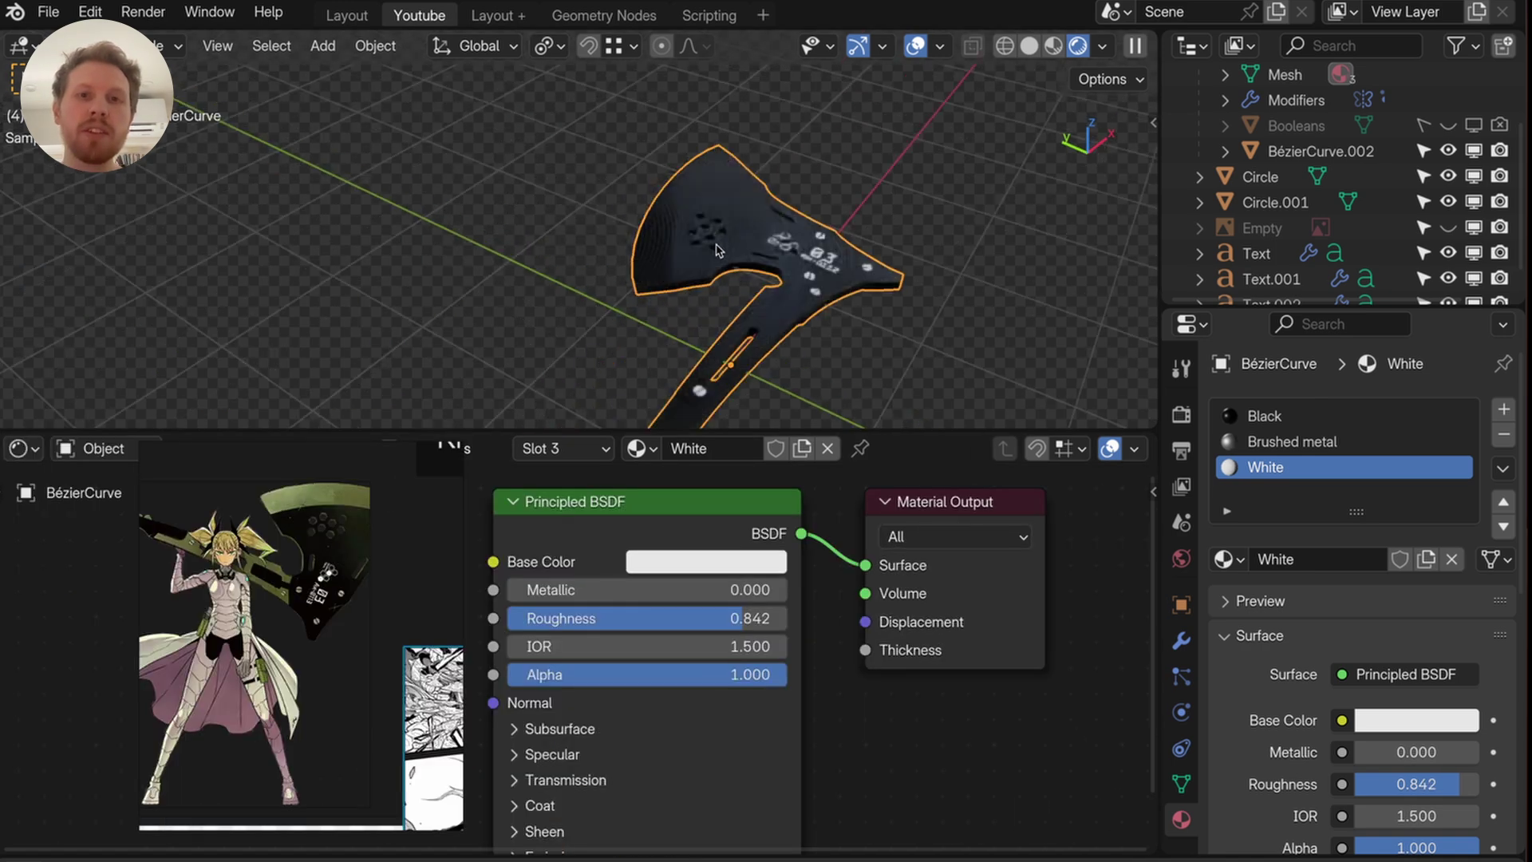
# - Select the axe's cutting-edge faces and upper handle faces in Edit Mode and assign the Brushed metal material to them
pyautogui.moveTo(655, 303)
pyautogui.mouseDown(button='middle')
pyautogui.moveTo(676, 289)
pyautogui.moveTo(672, 328)
pyautogui.mouseUp(button='middle')
pyautogui.scroll(1, 646, 168)
pyautogui.keyDown('shift'); pyautogui.moveTo(559, 177); pyautogui.dragTo(513, 260, button='middle'); pyautogui.keyUp('shift')
pyautogui.press('Tab')
pyautogui.keyDown('alt'); pyautogui.click(622, 238); pyautogui.keyUp('alt')
pyautogui.keyDown('alt'); pyautogui.click(621, 221); pyautogui.keyUp('alt')
pyautogui.click(1279, 439)
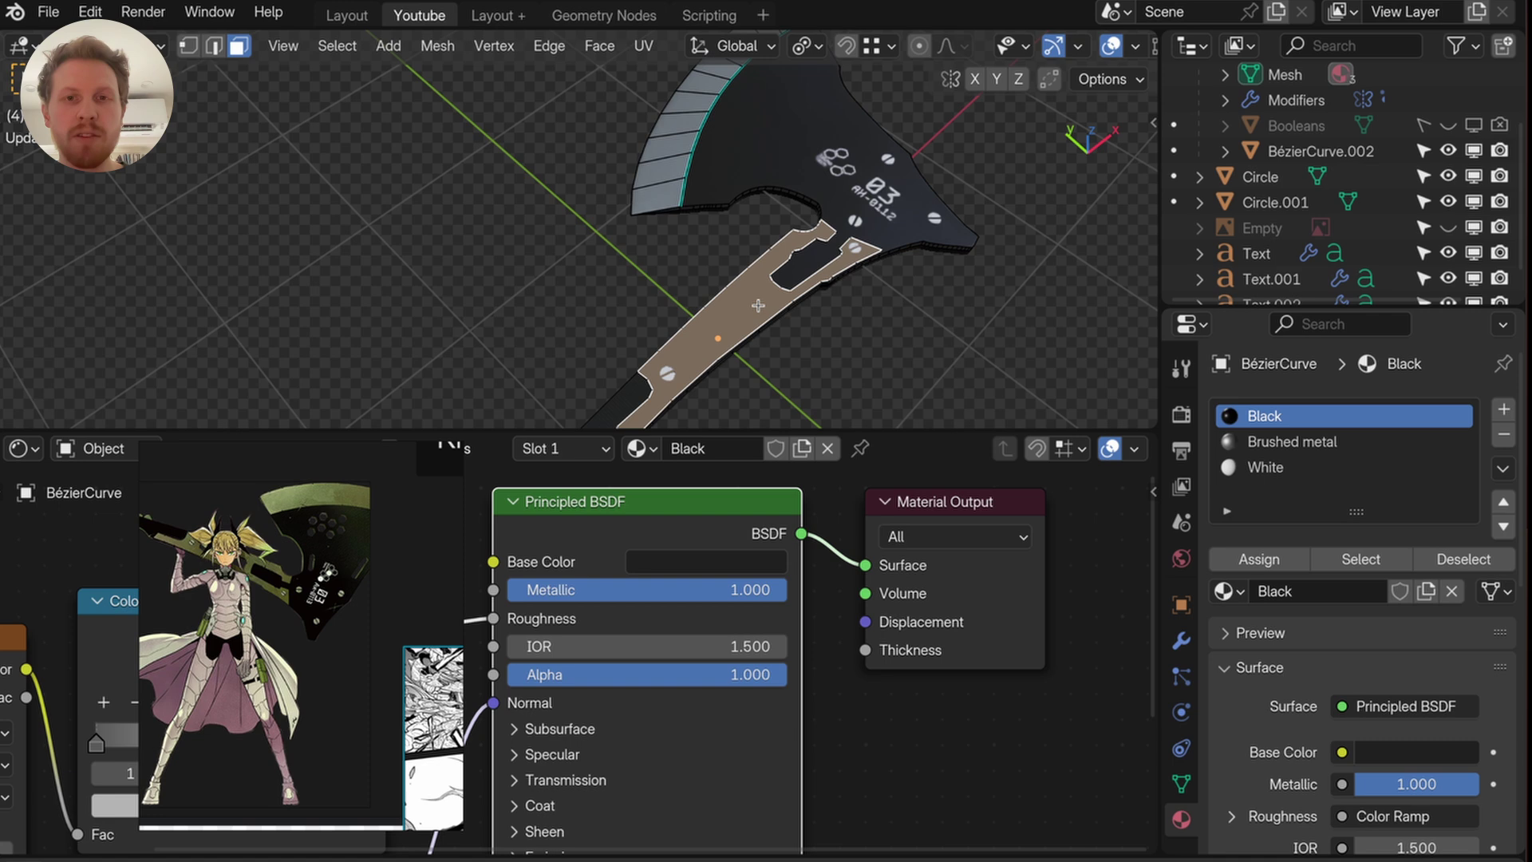
pyautogui.moveTo(607, 255); pyautogui.dragTo(583, 234, button='middle')
pyautogui.scroll(3, 583, 234)
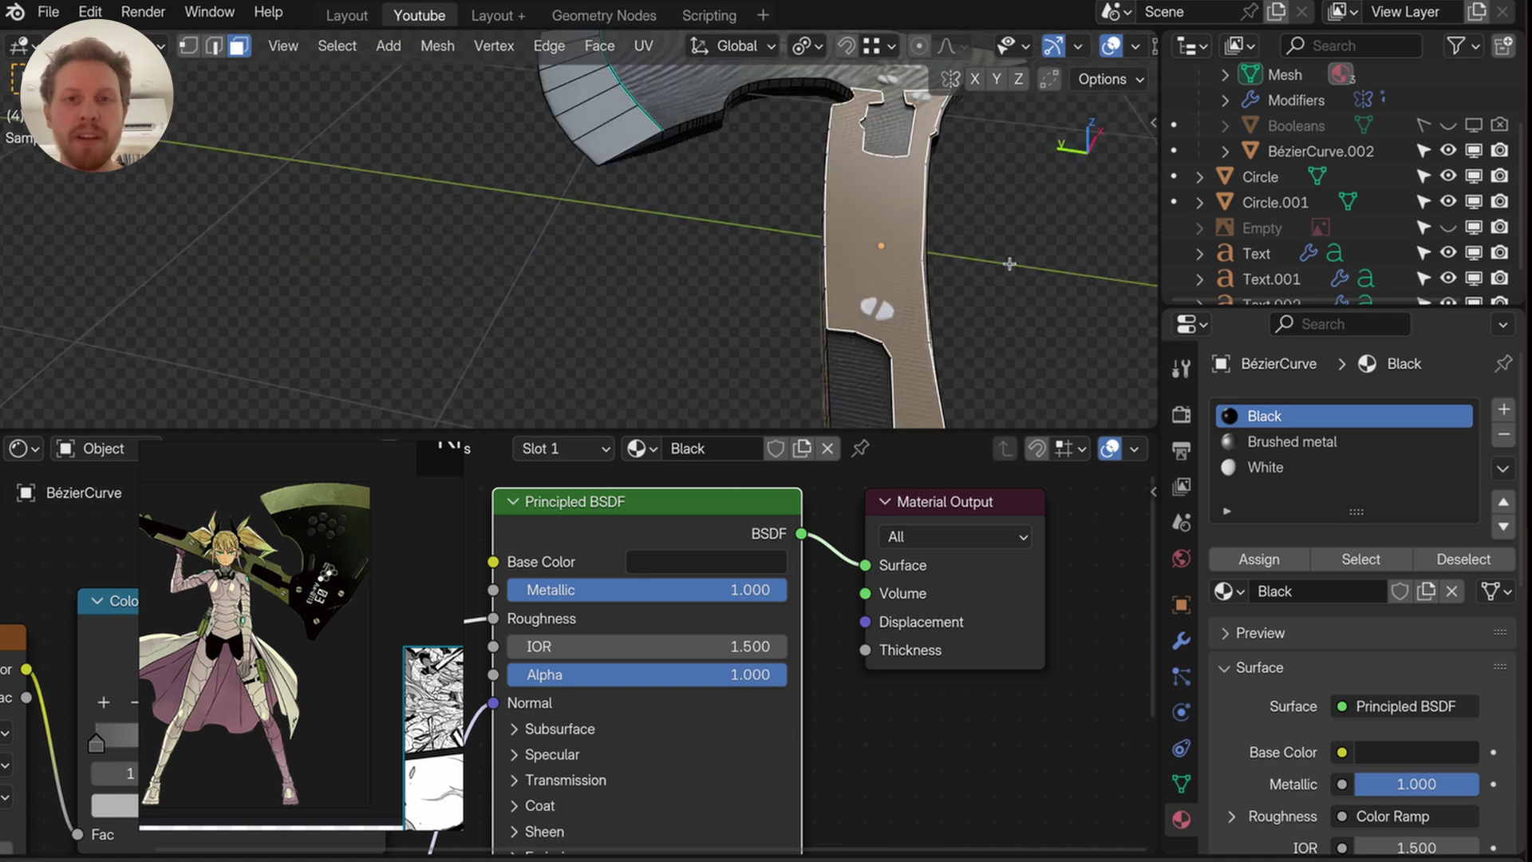
pyautogui.click(1293, 443)
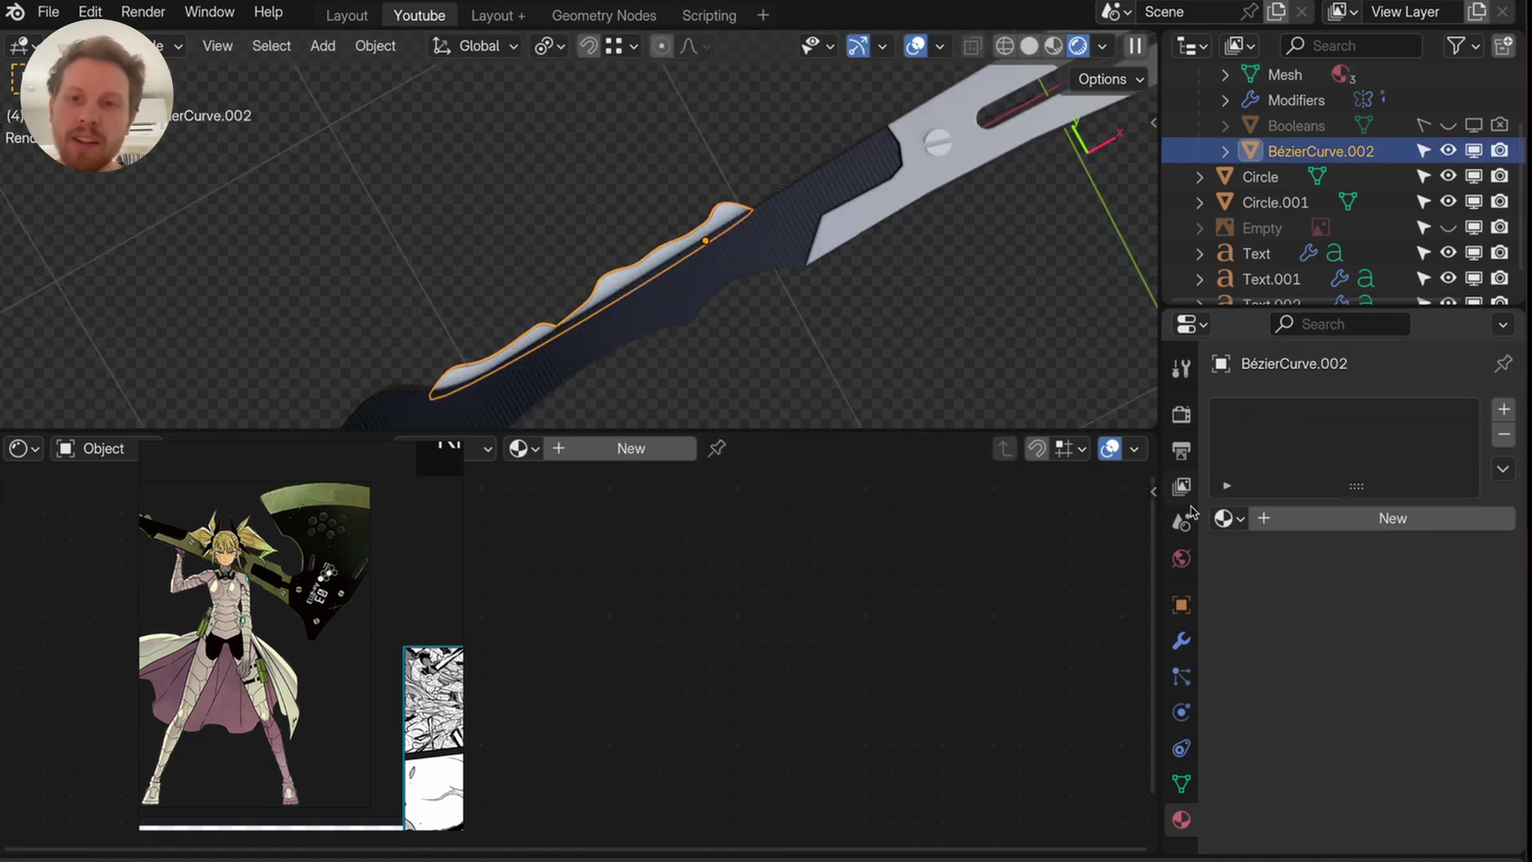
# - Apply the existing Brushed metal material to the wavy strip along the grip and to the screws
pyautogui.click(1225, 519)
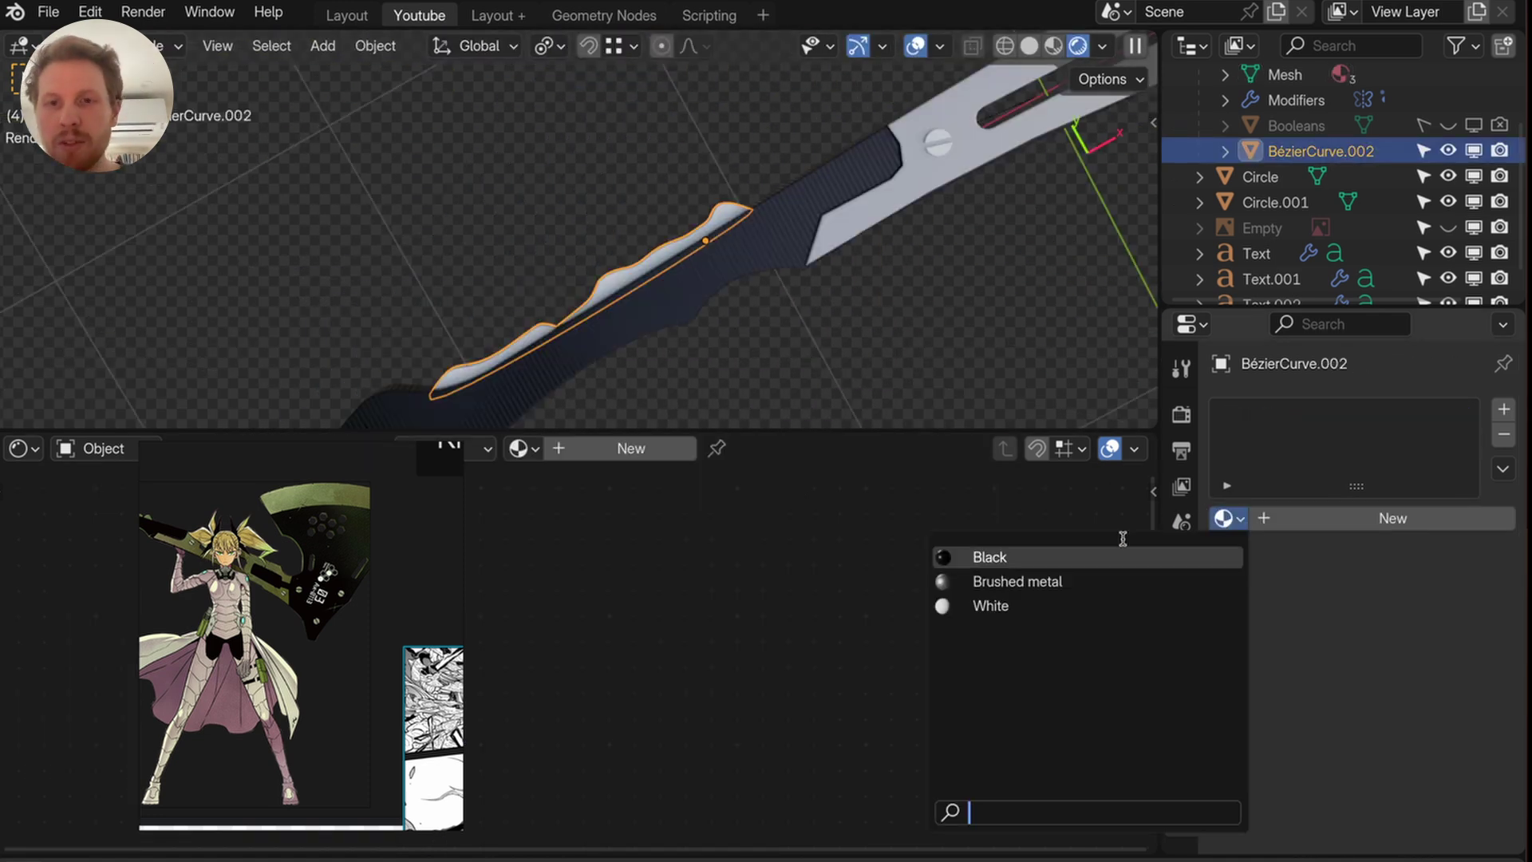
pyautogui.click(1026, 581)
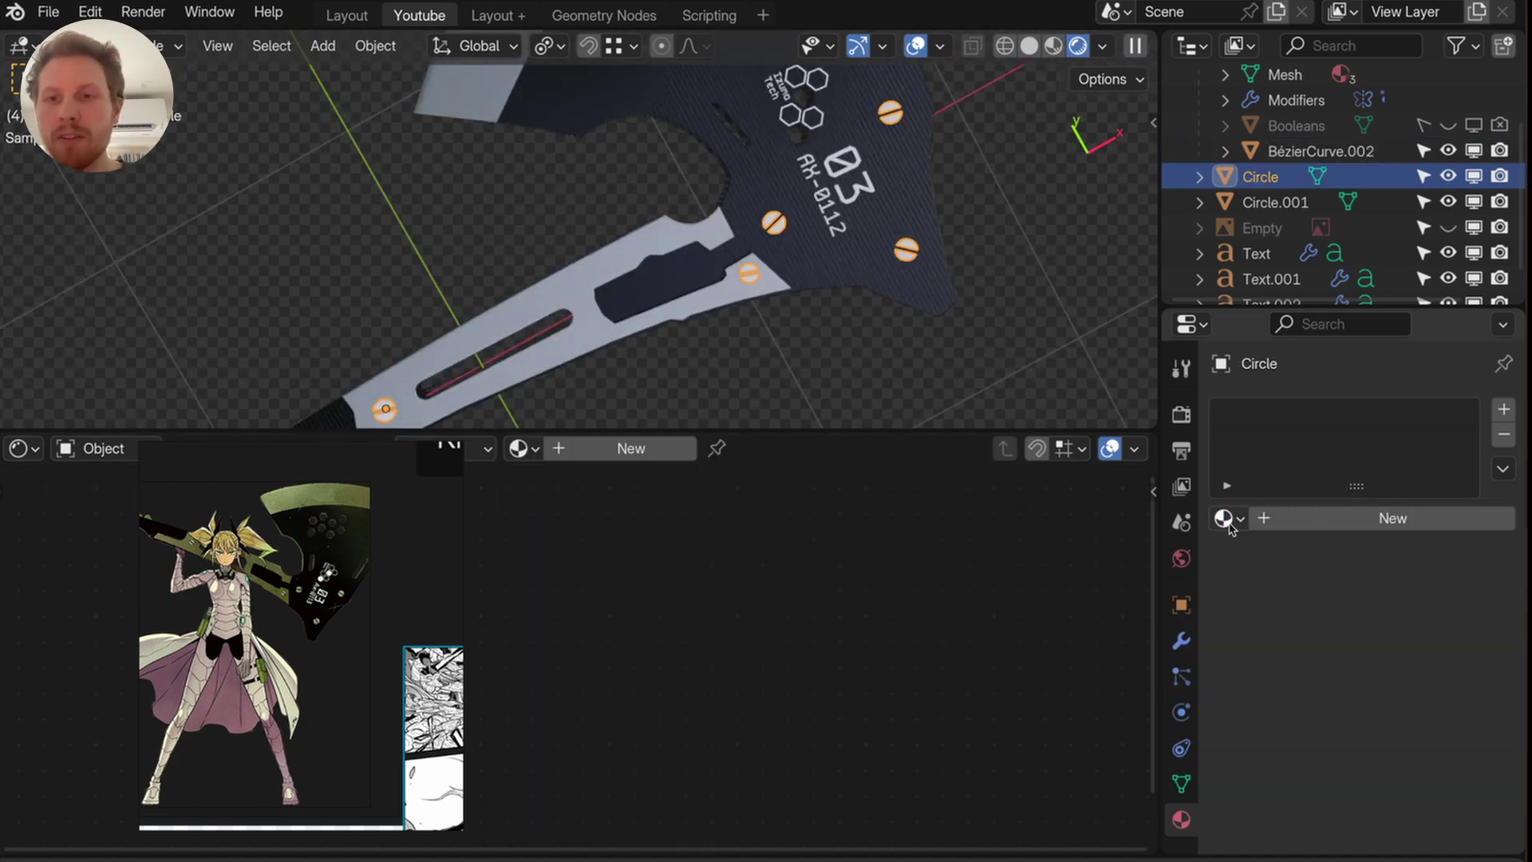
pyautogui.click(1229, 519)
pyautogui.click(1165, 583)
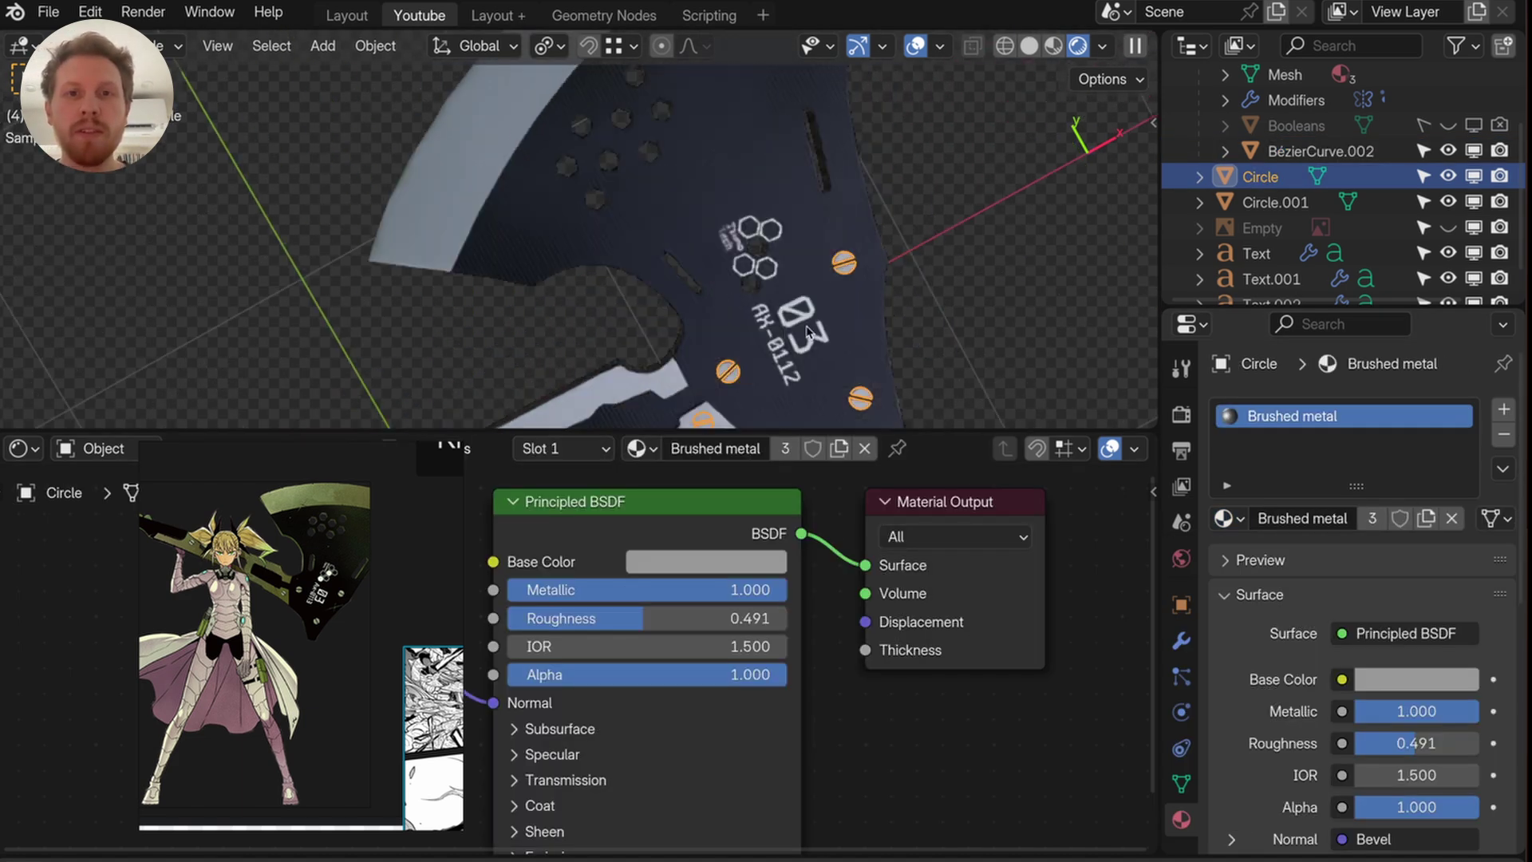
# - Select the text and hexagon markings on the blade, apply the White material to one text object, and link its material to the others
pyautogui.click(636, 250)
pyautogui.keyDown('shift'); pyautogui.click(636, 250); pyautogui.keyUp('shift')
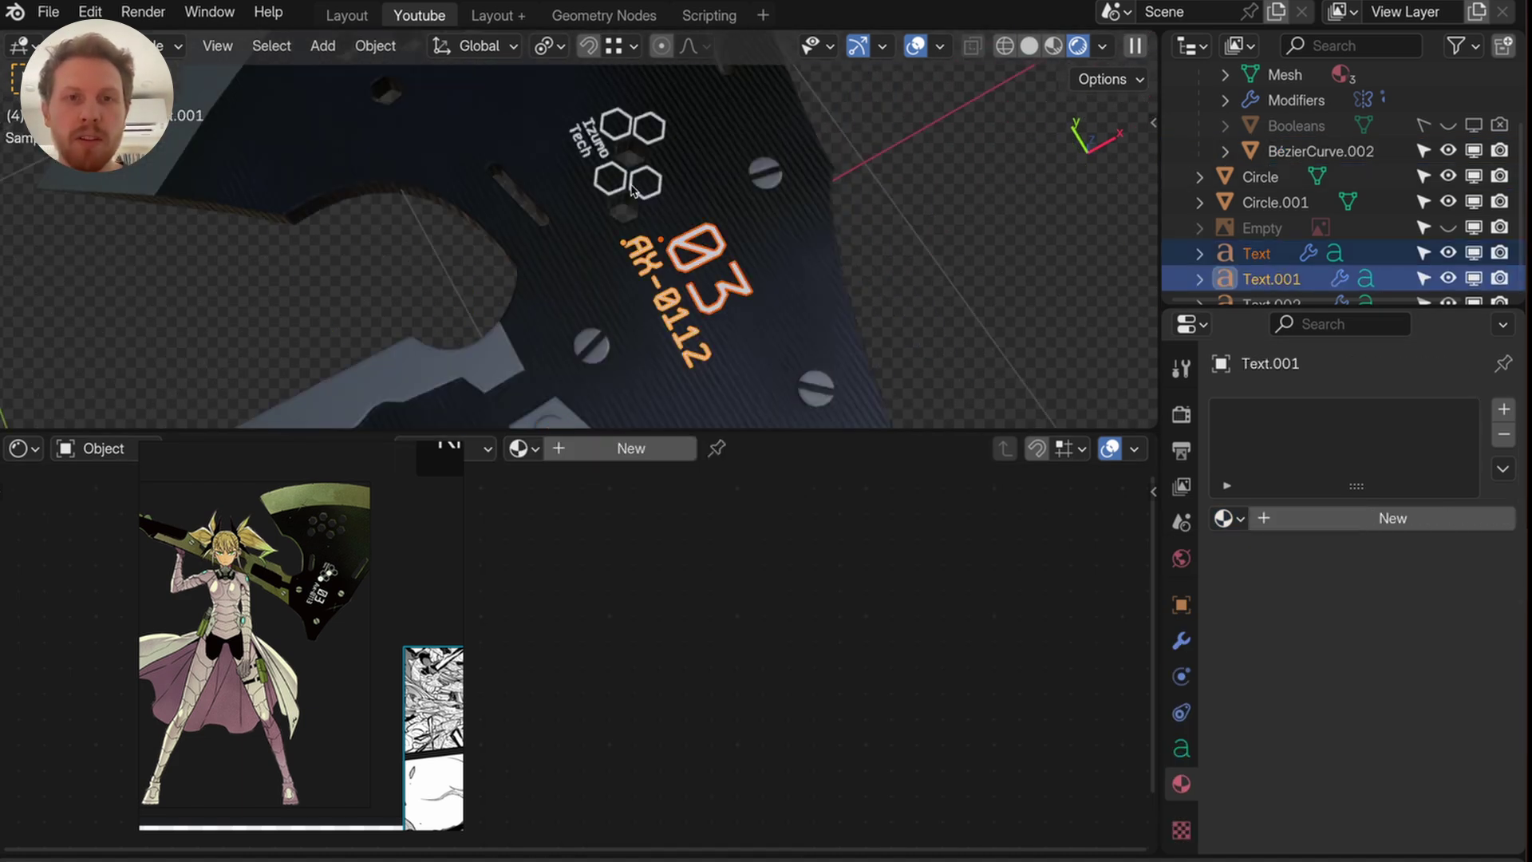
pyautogui.keyDown('shift'); pyautogui.click(643, 174); pyautogui.keyUp('shift')
pyautogui.keyDown('shift'); pyautogui.click(588, 137); pyautogui.keyUp('shift')
pyautogui.click(1228, 519)
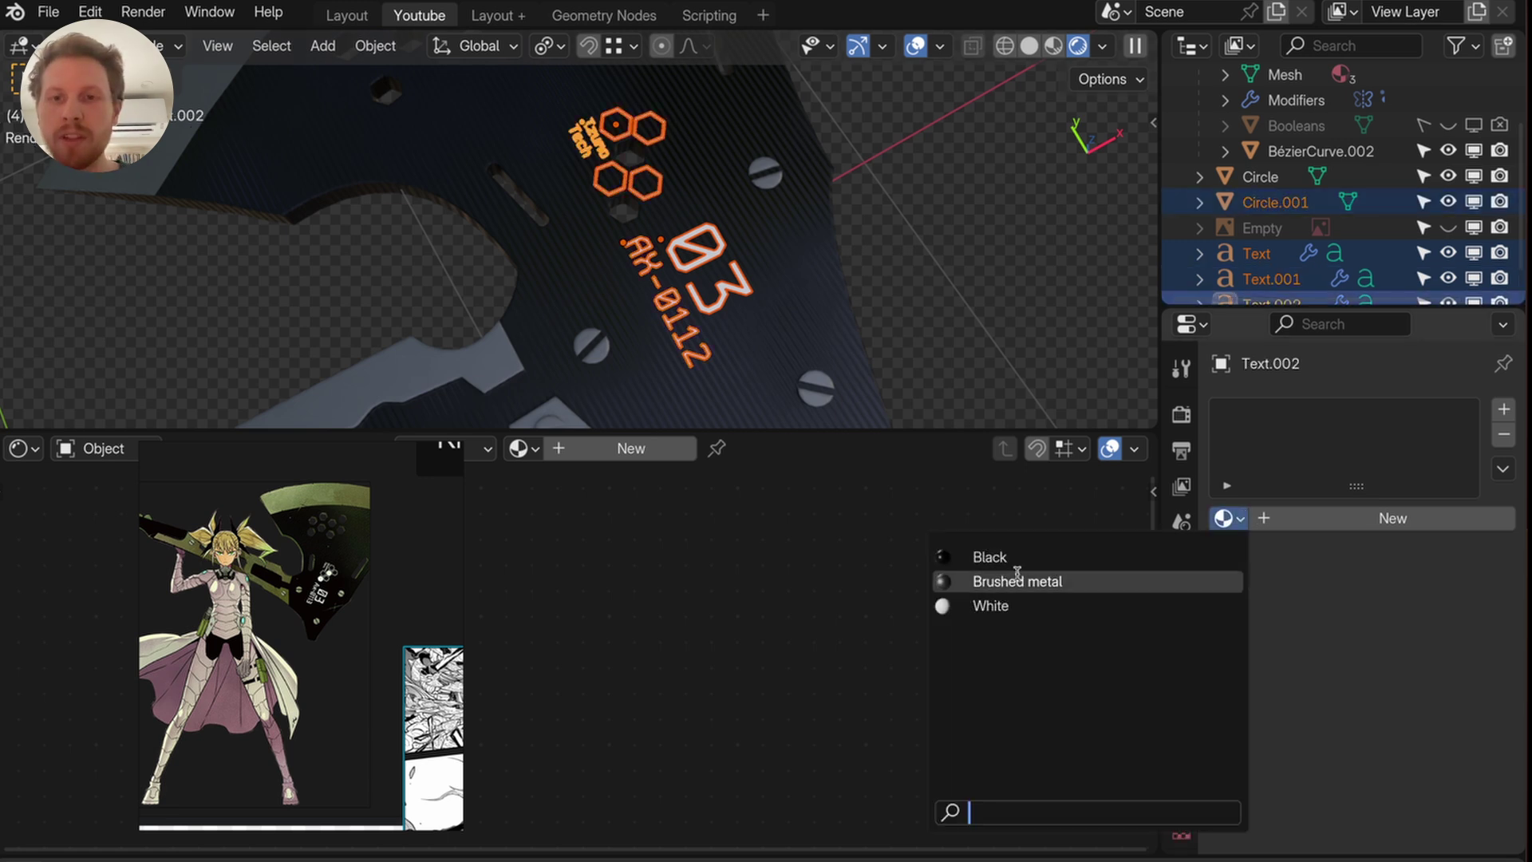
pyautogui.click(1016, 607)
pyautogui.hotkey('ctrl', 'l')
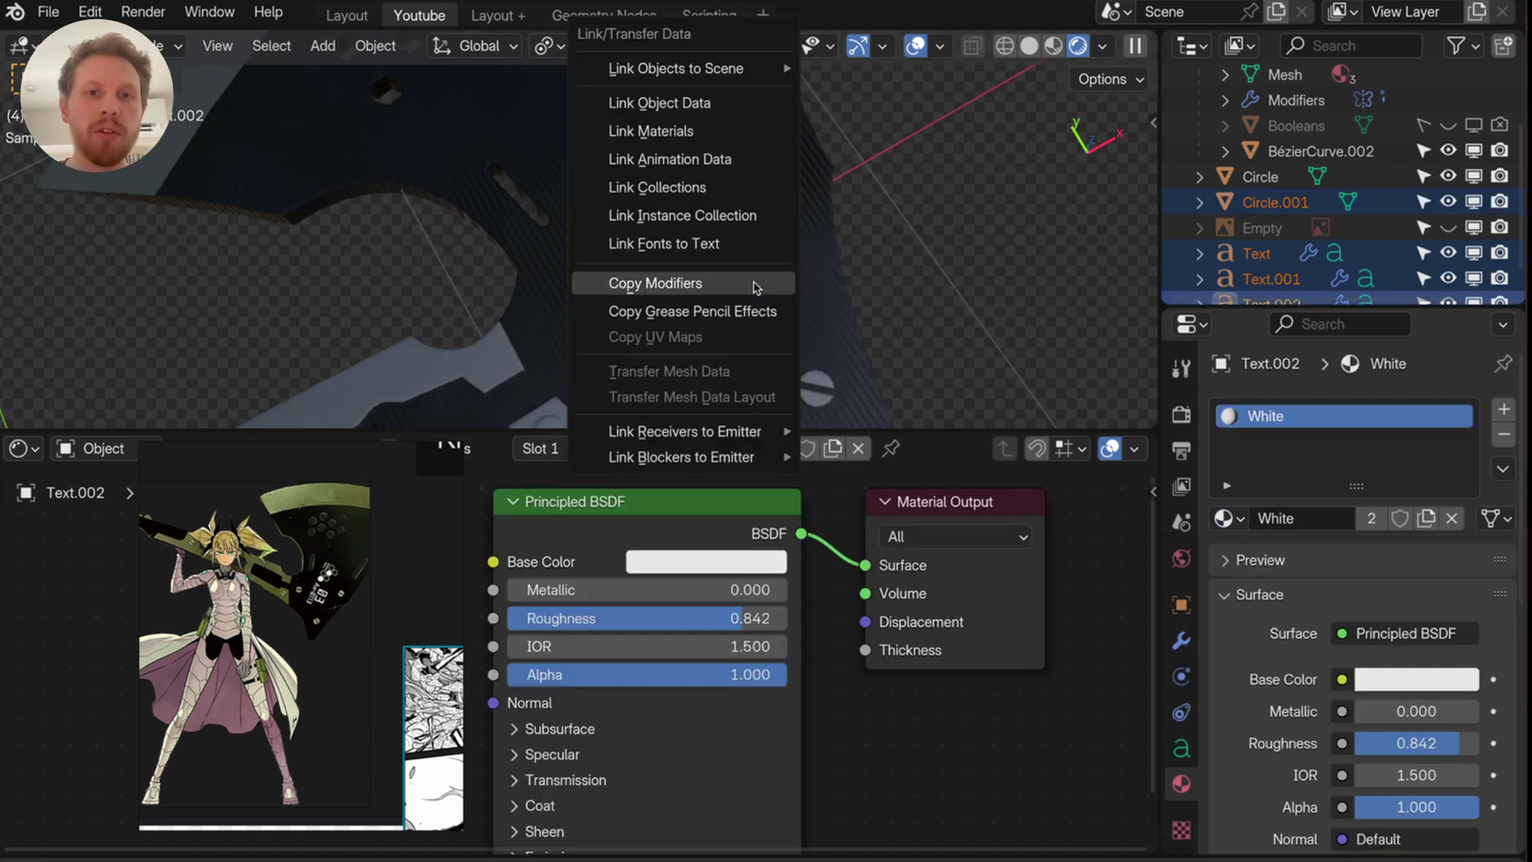
pyautogui.click(645, 130)
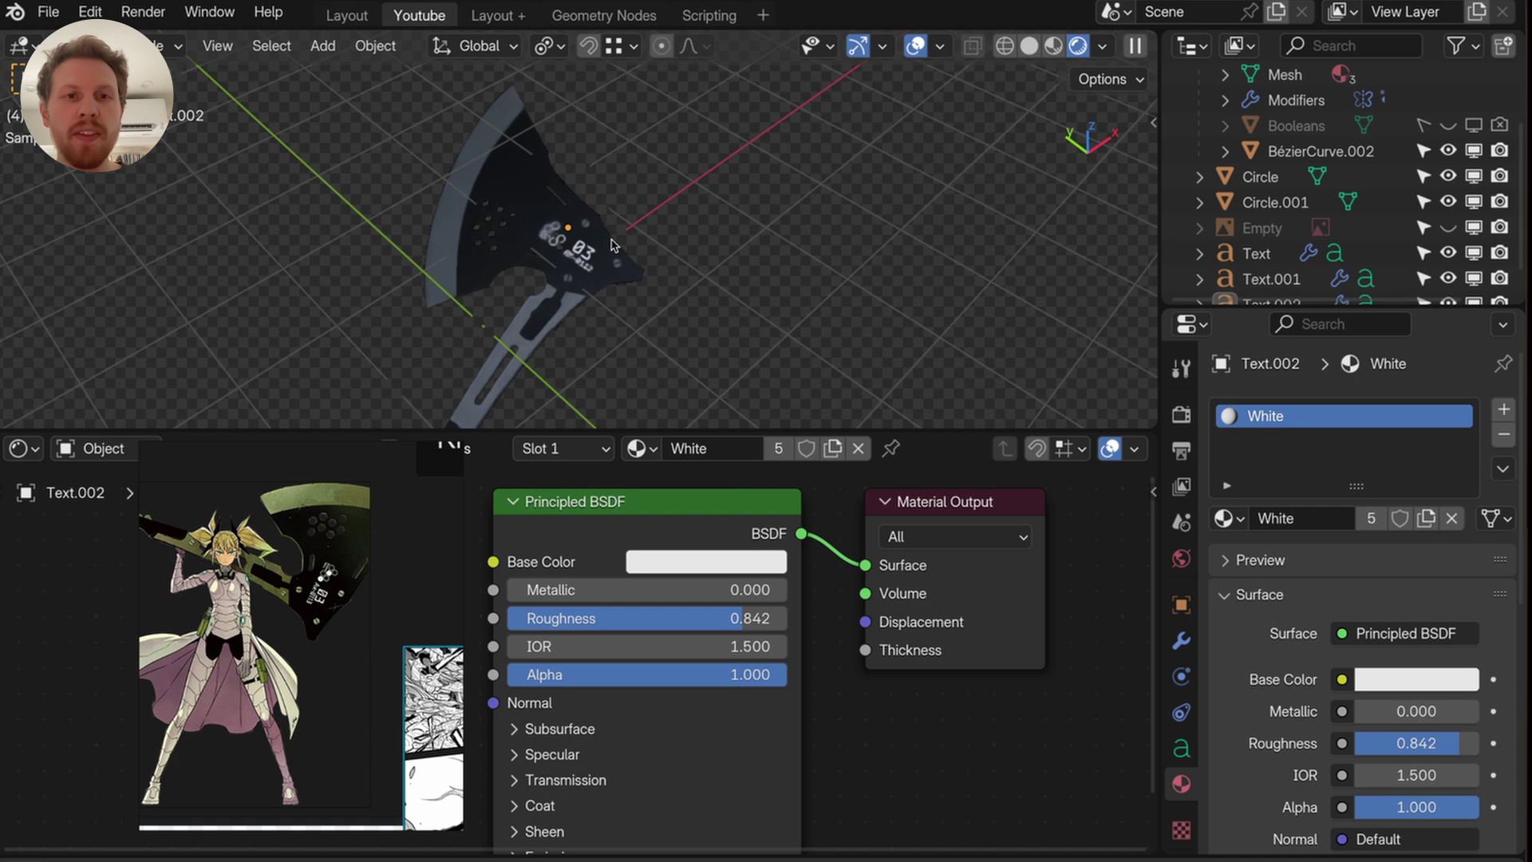
pyautogui.moveTo(830, 239); pyautogui.dragTo(648, 234, button='middle')
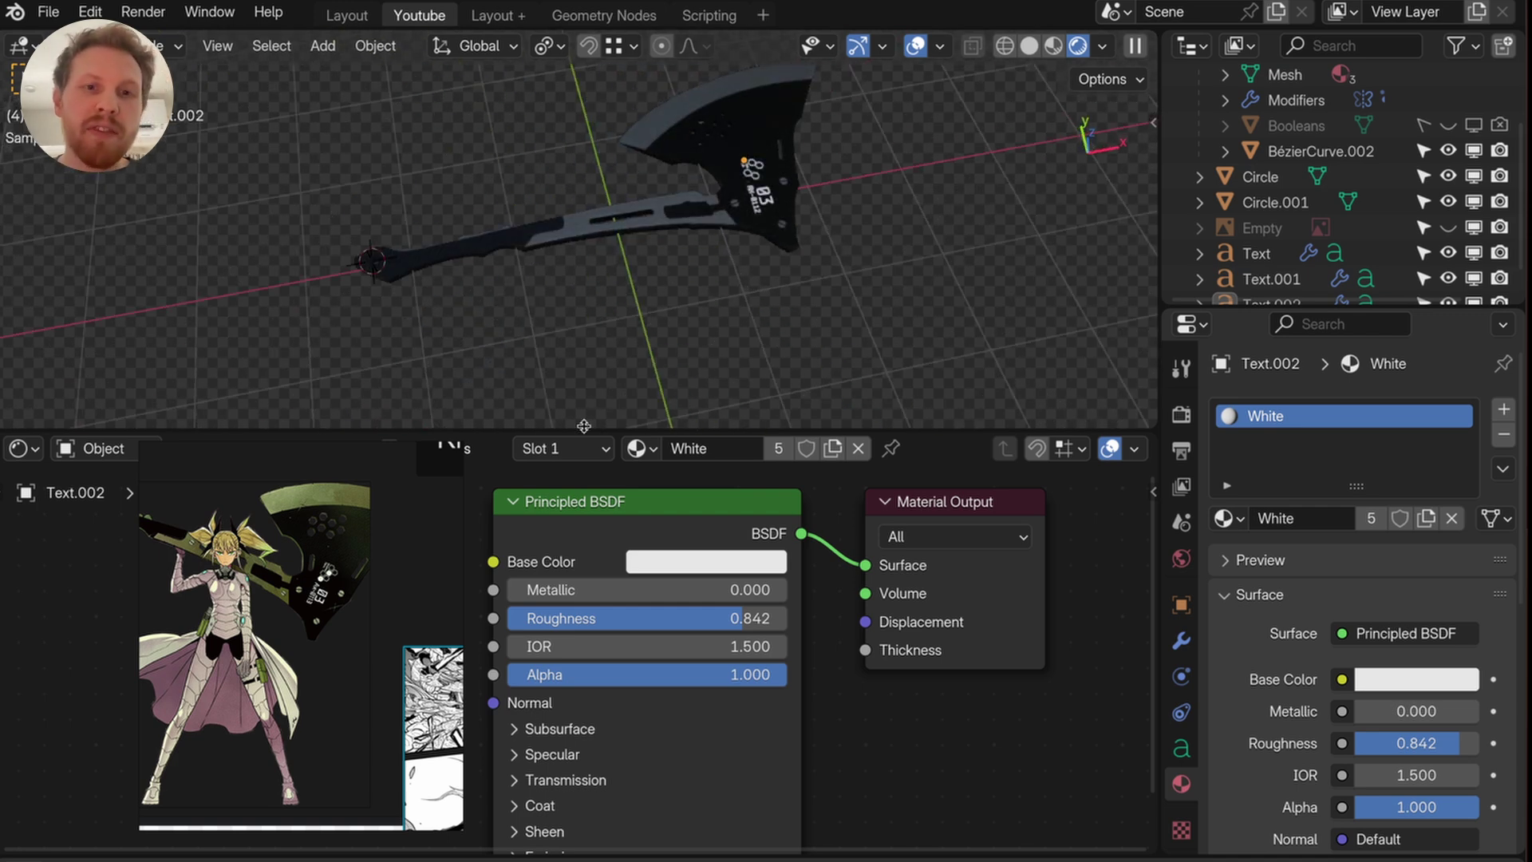